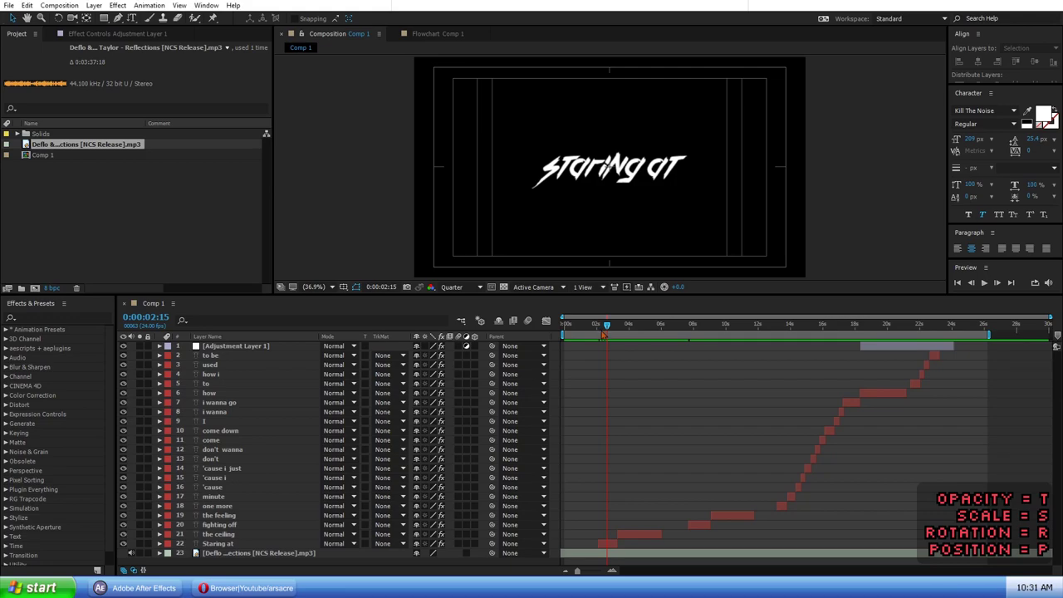
- Switch to the browser and look through several videos in the YouTube playlist "All Best Lyric Tutorials"
left_click(601, 329)
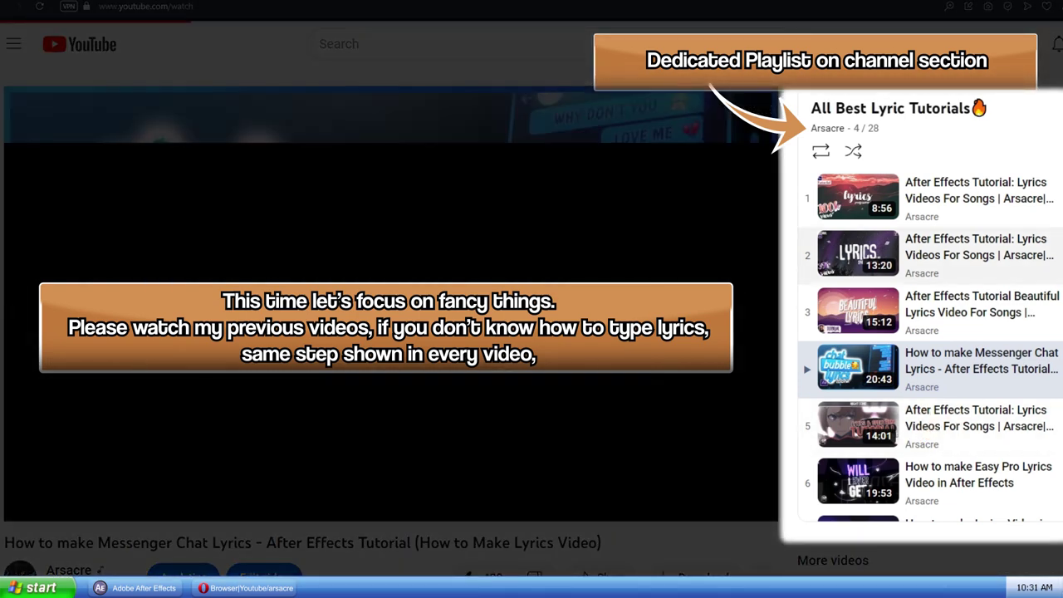
left_click(927, 430)
scroll(930, 344, "down", 1)
left_click(927, 299)
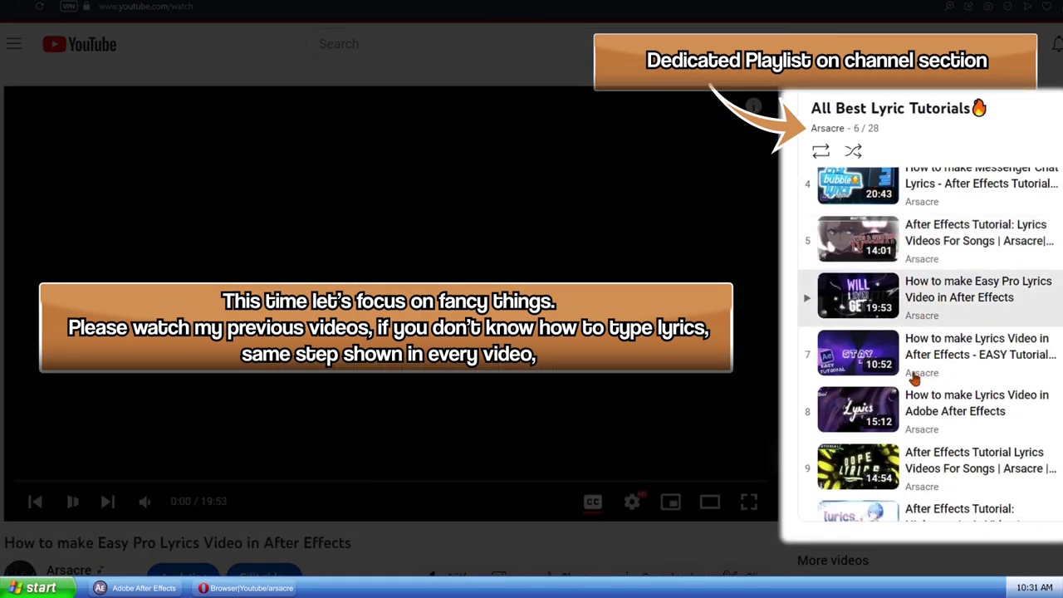
left_click(936, 349)
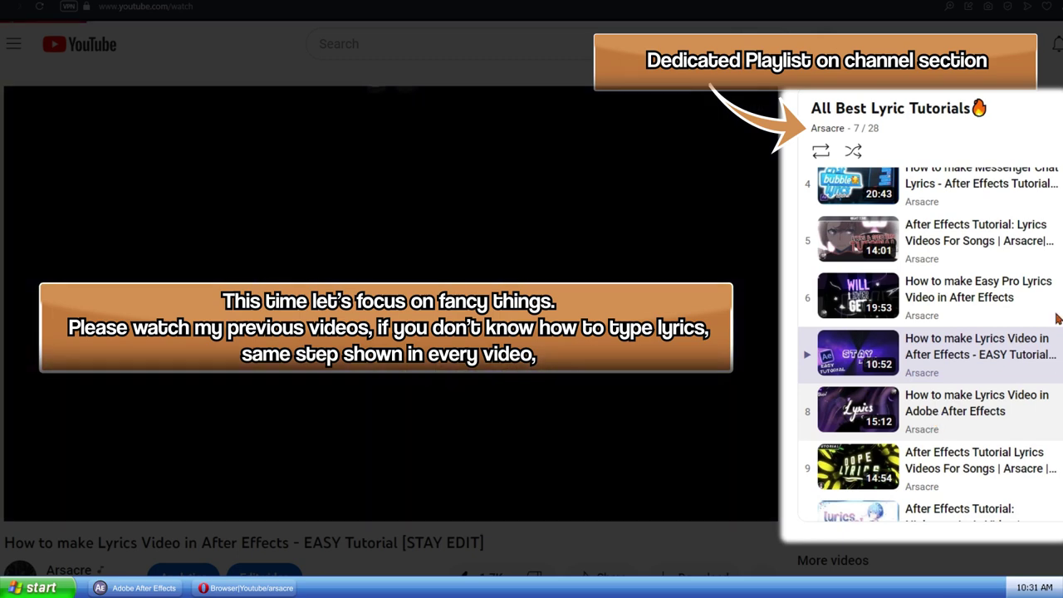
left_click(955, 403)
left_click(944, 346)
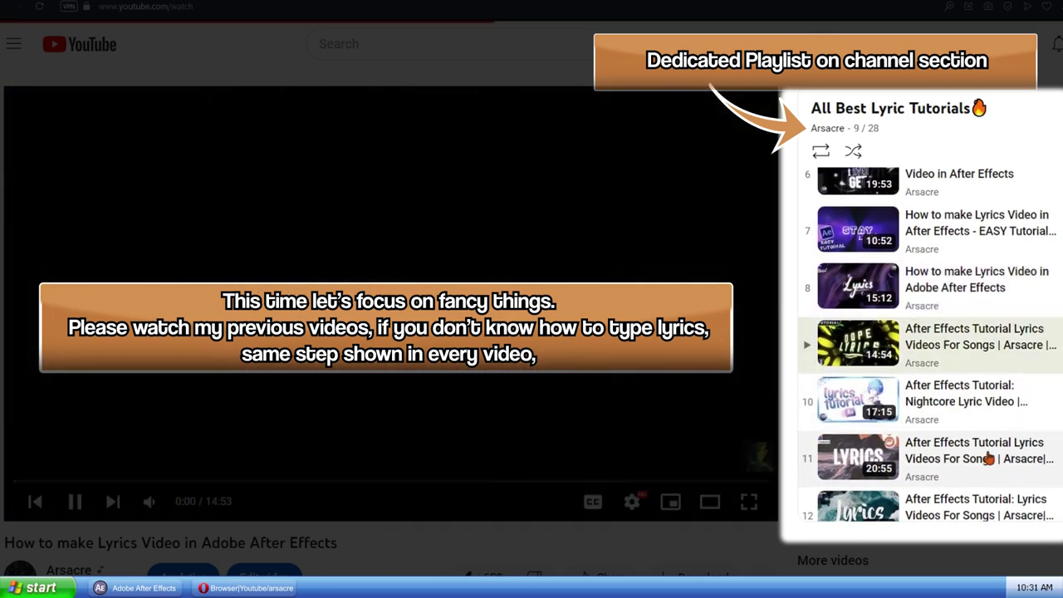
left_click(934, 461)
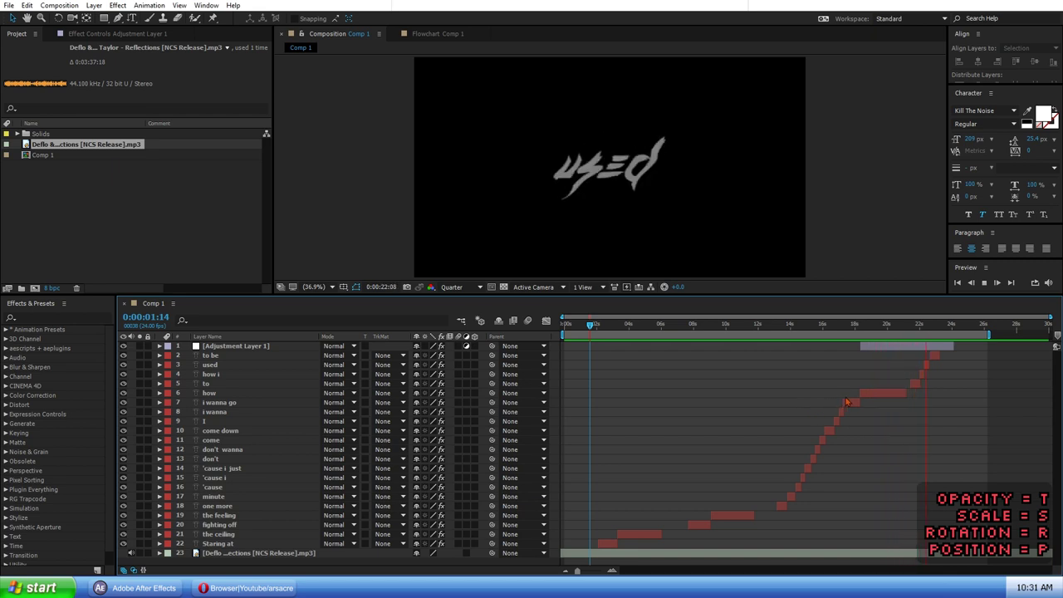
- Return to Comp 1 and examine the effect settings of Adjustment Layer 1 around the lyric "to" at 22 seconds
left_click(917, 327)
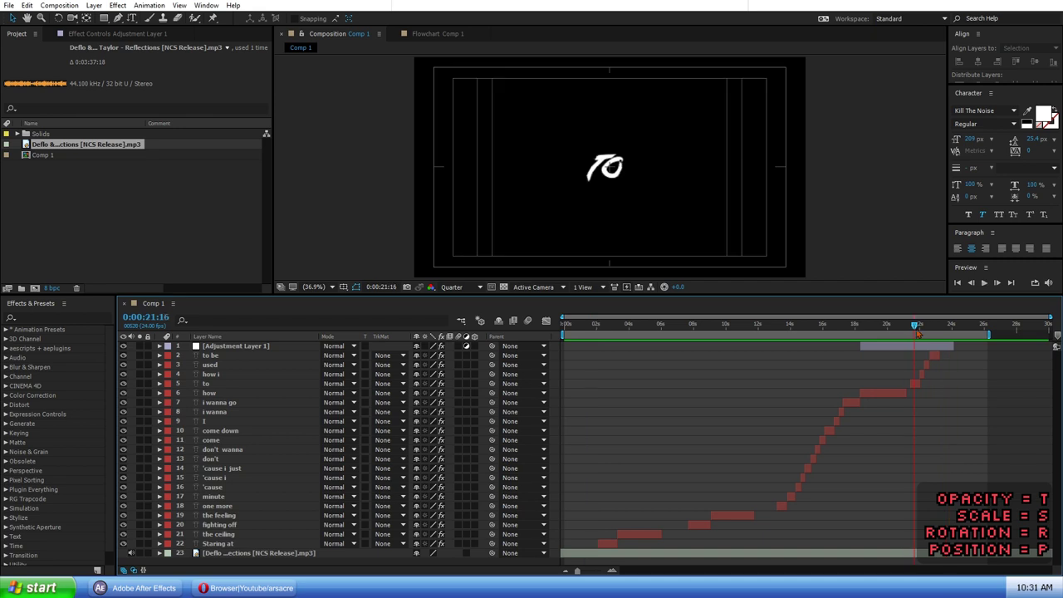
left_click(862, 346)
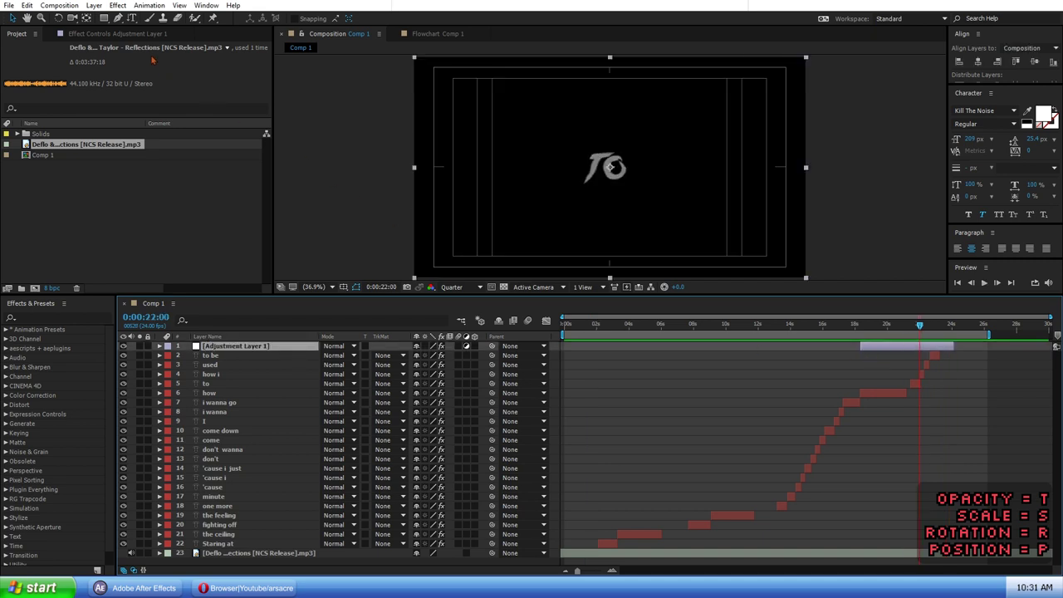
key("F3")
left_click(73, 60)
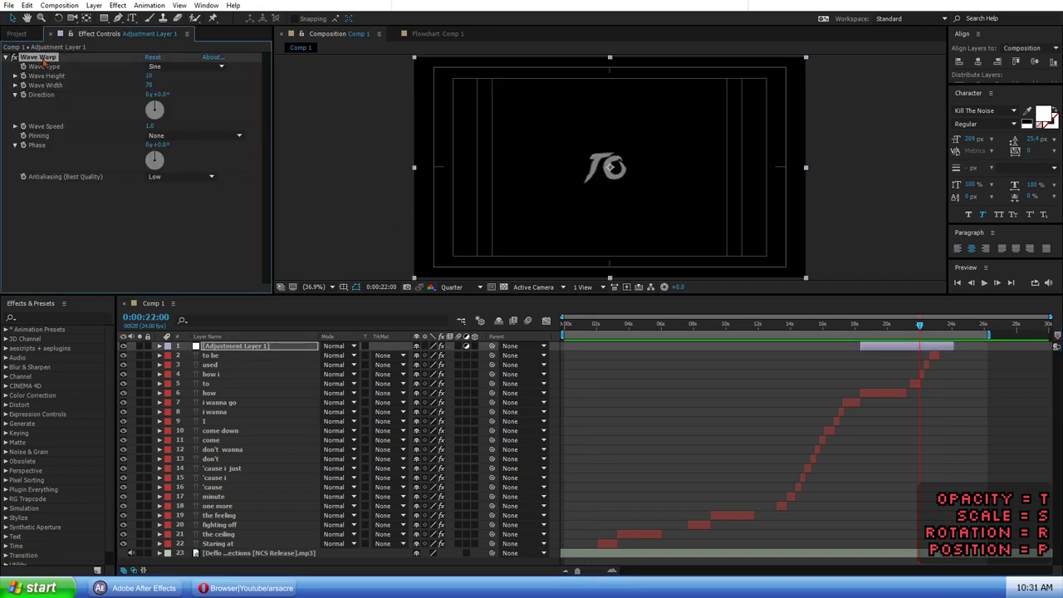
- Find the Wave Warp effect in the effects library and apply it to Adjustment Layer 1
left_click(49, 317)
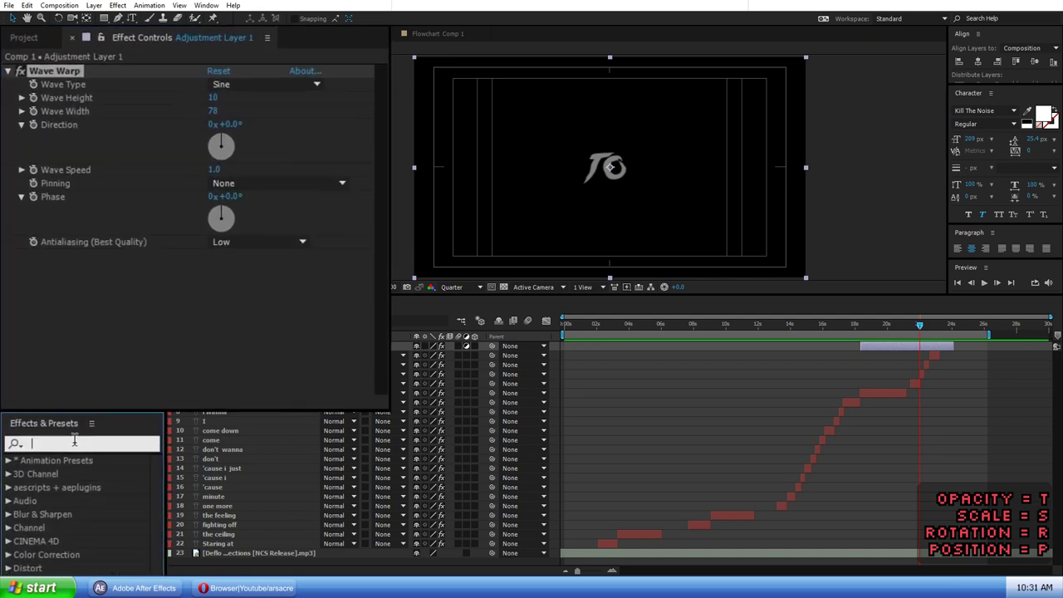
type("wave wa")
left_click(73, 486)
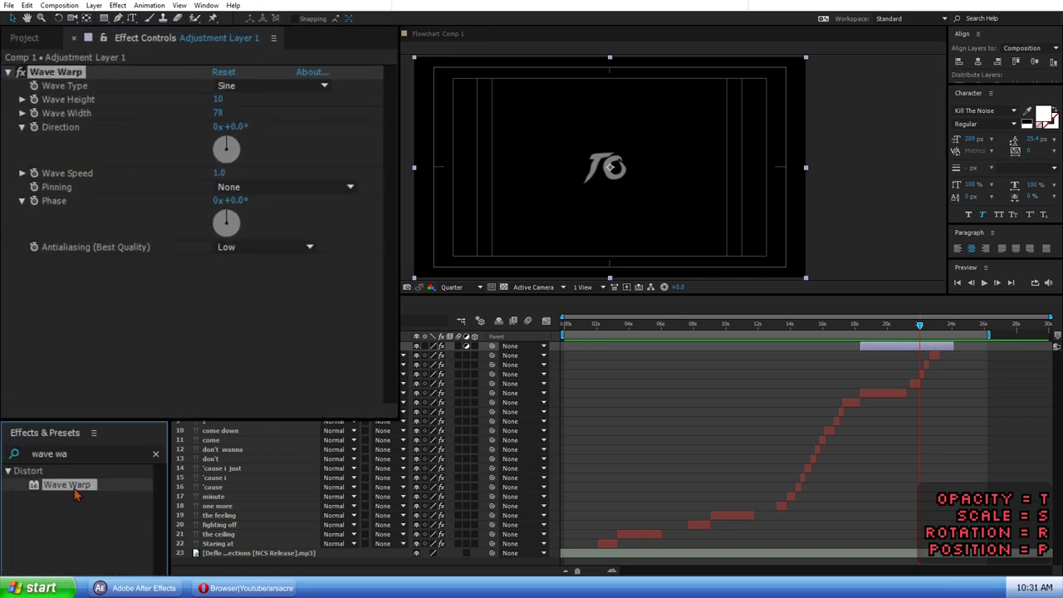
left_click(63, 76)
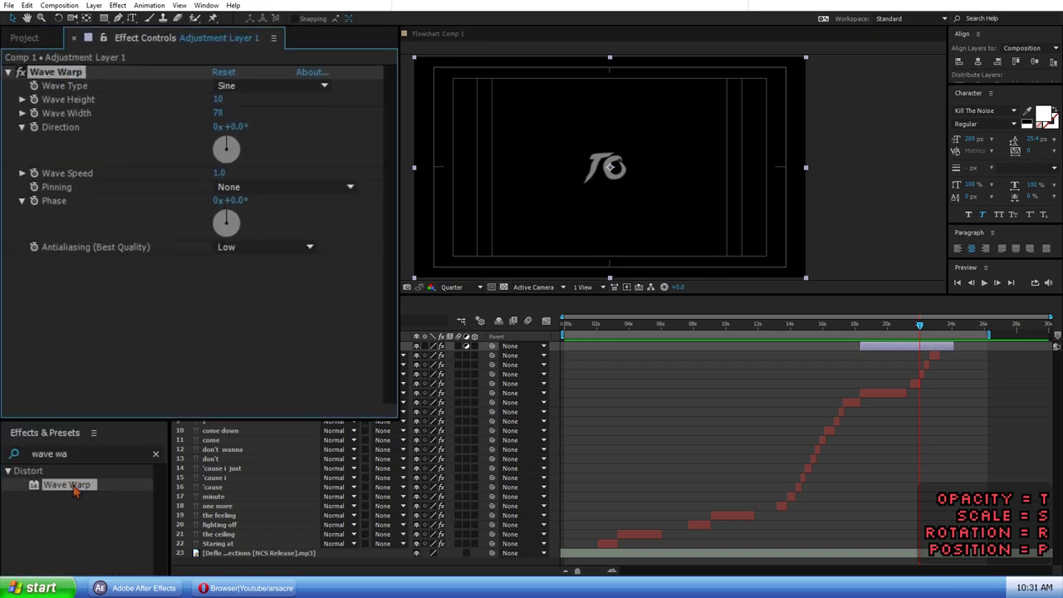
left_click_drag(56, 488, 161, 211)
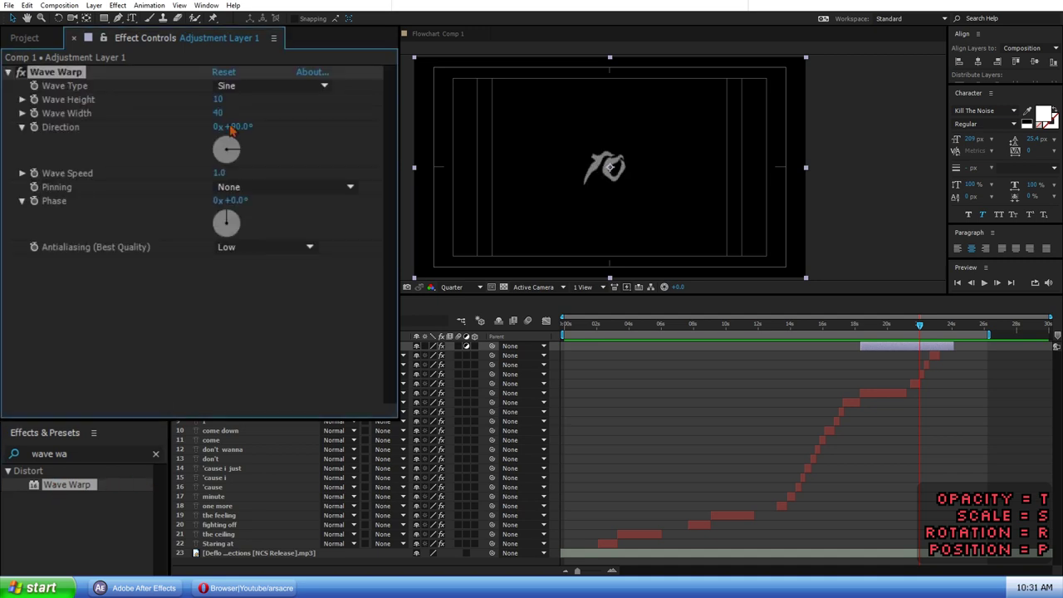
- Set the Wave Warp effect's Wave Width to 78 and its Direction to 0°
type("78")
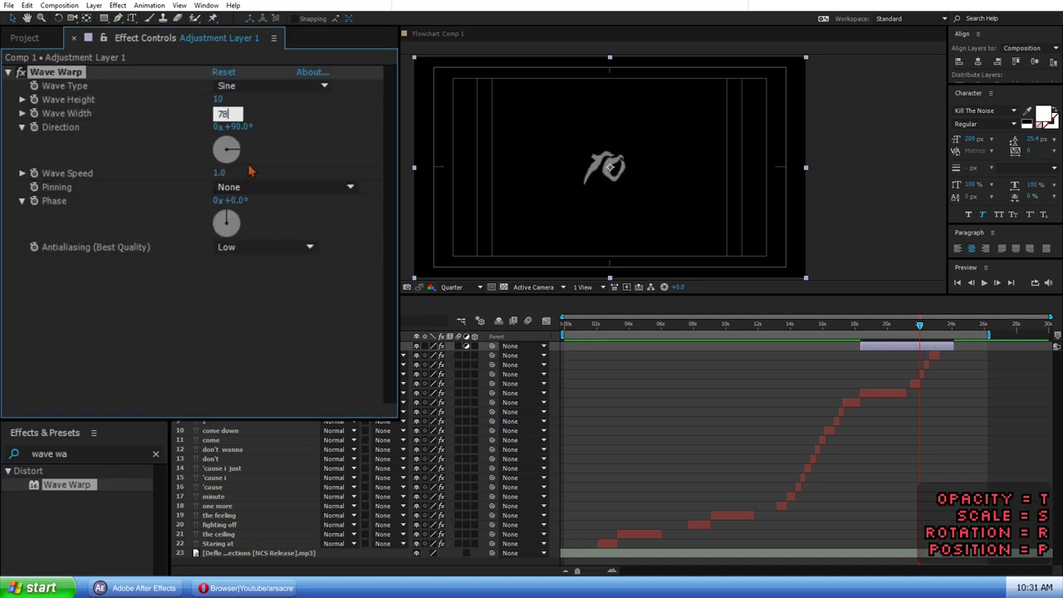
left_click(237, 126)
type("0")
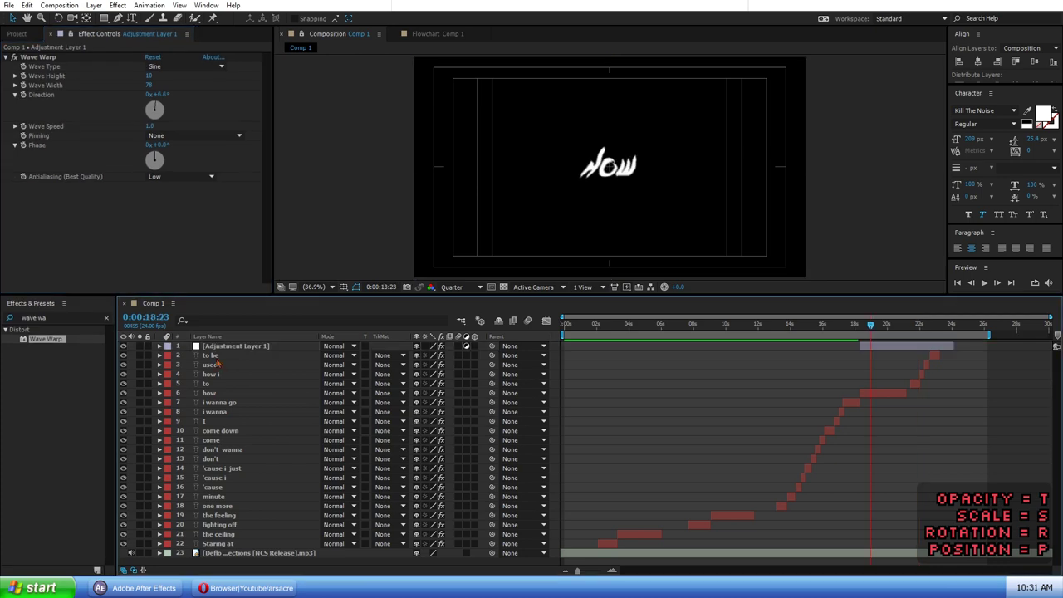
- Pre-compose the adjustment layer and all lyric text layers as "T 1", moving all attributes and fitting the duration to the selected layers
left_click(219, 544, "shift")
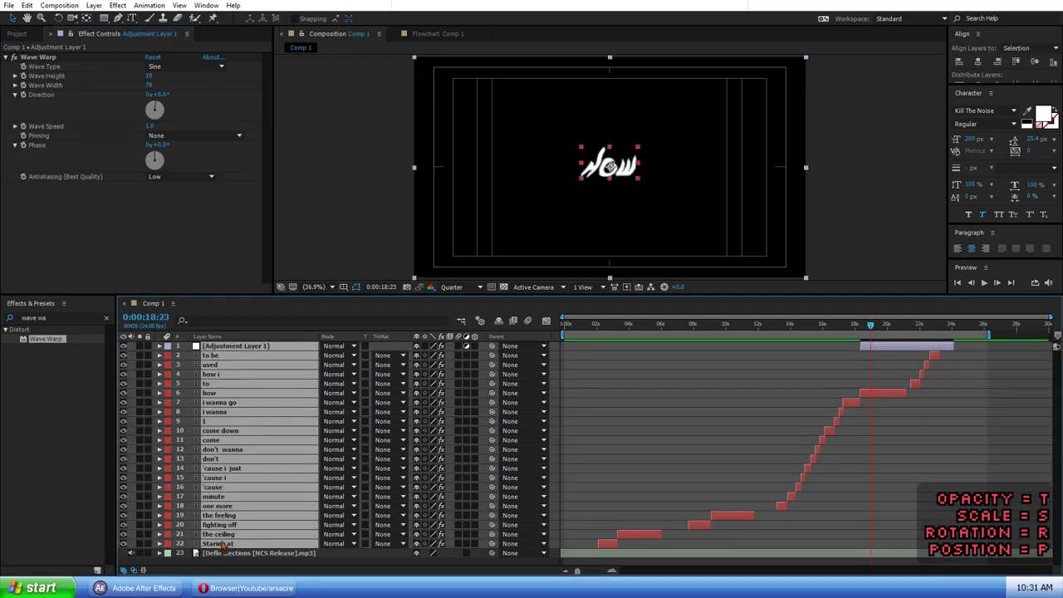
right_click(210, 425)
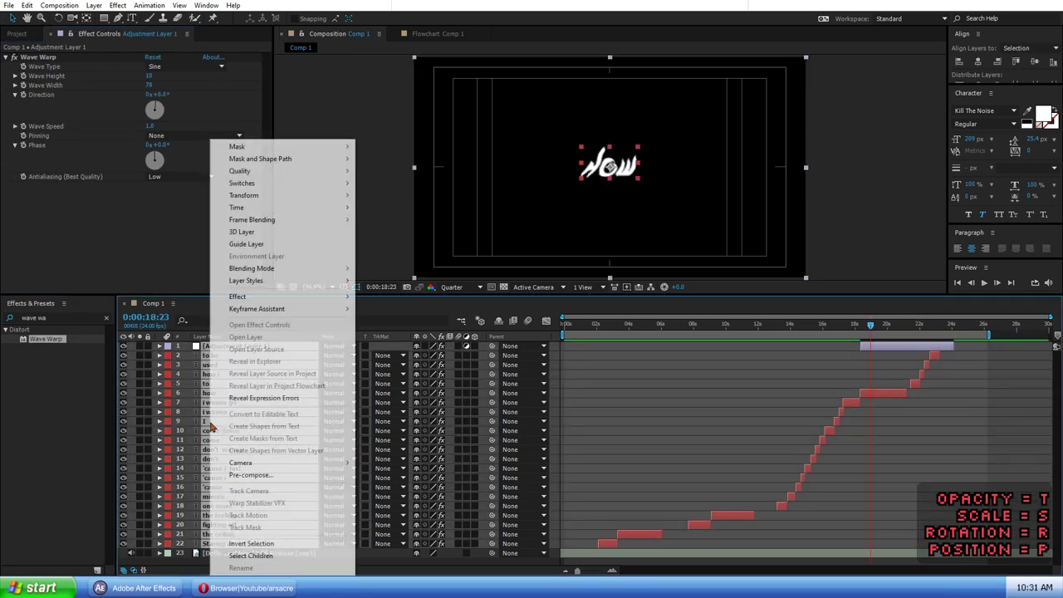
left_click(274, 477)
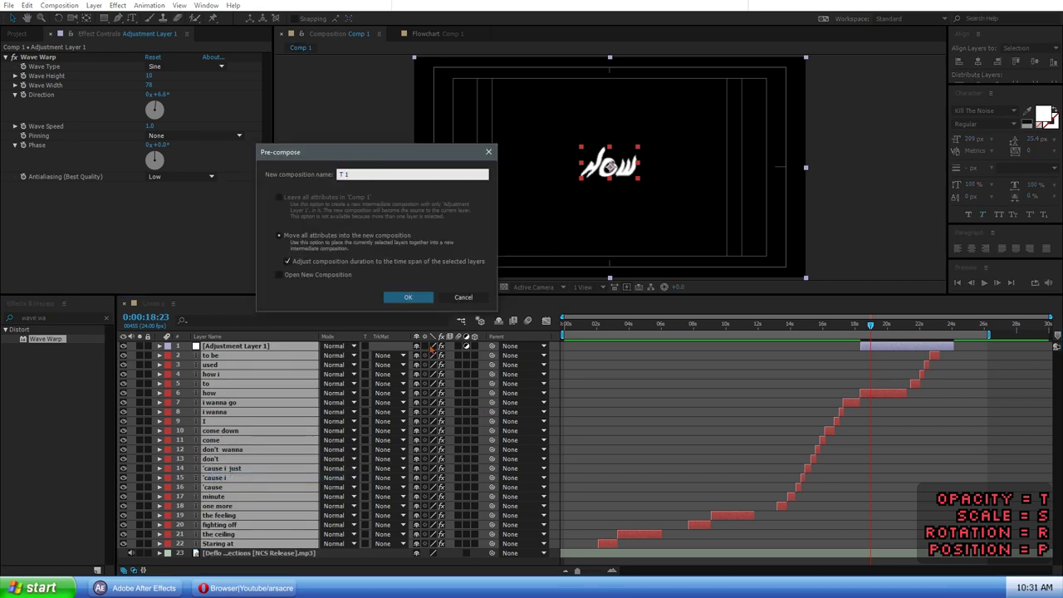
left_click(402, 296)
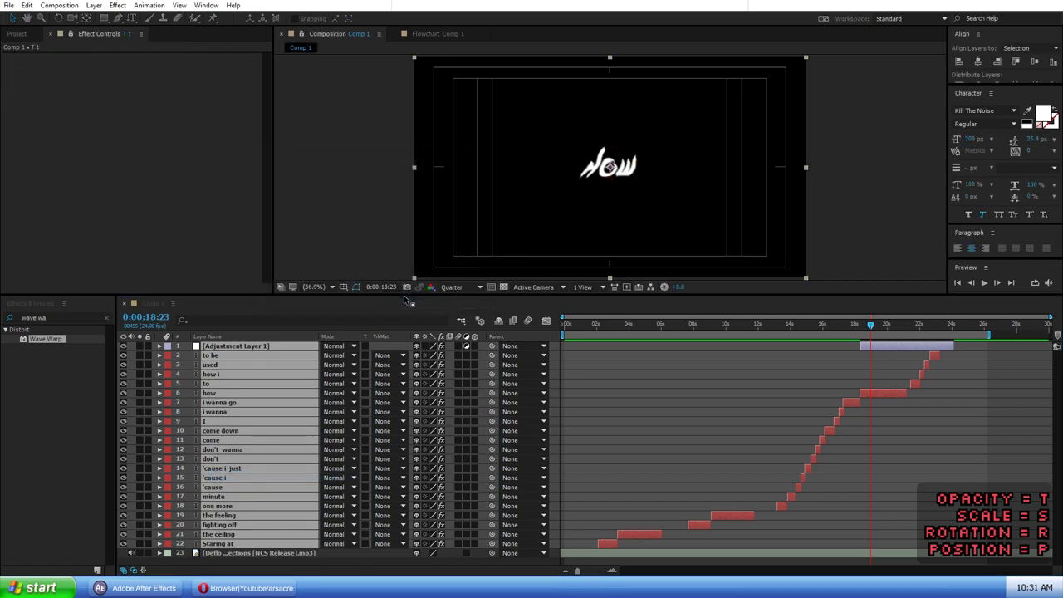
- Enlarge the composition view and draw a rectangular mask on the T 1 layer covering the upper half of the lyric text
left_click(662, 325)
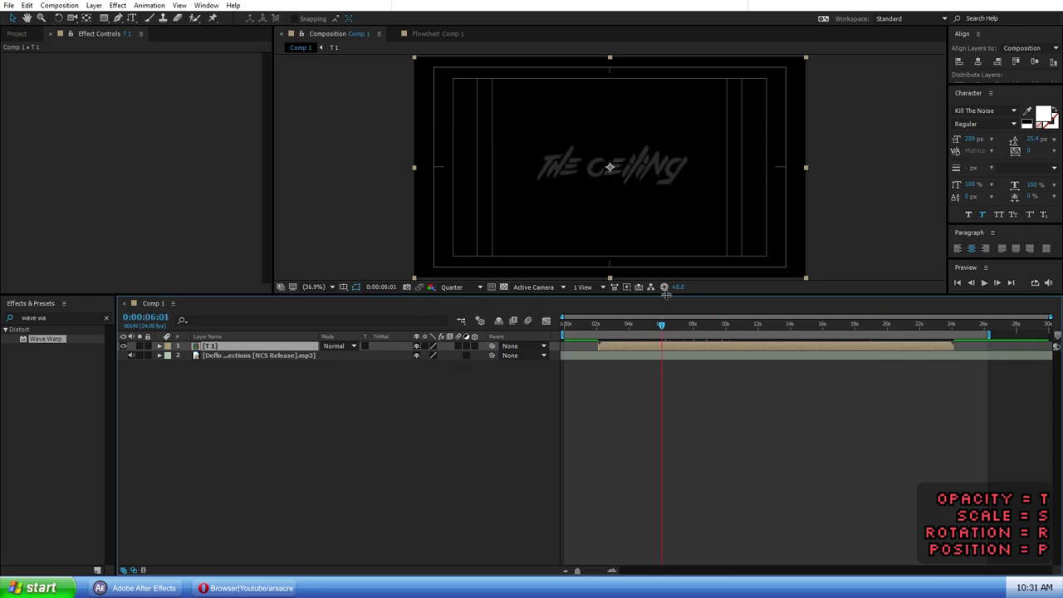
left_click_drag(662, 295, 649, 427)
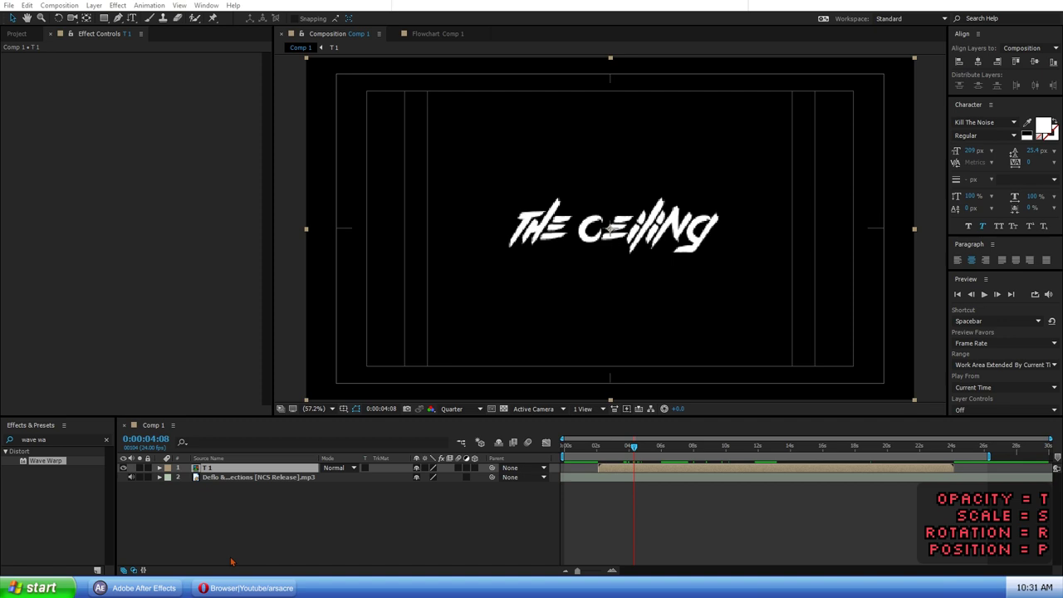
left_click(231, 559)
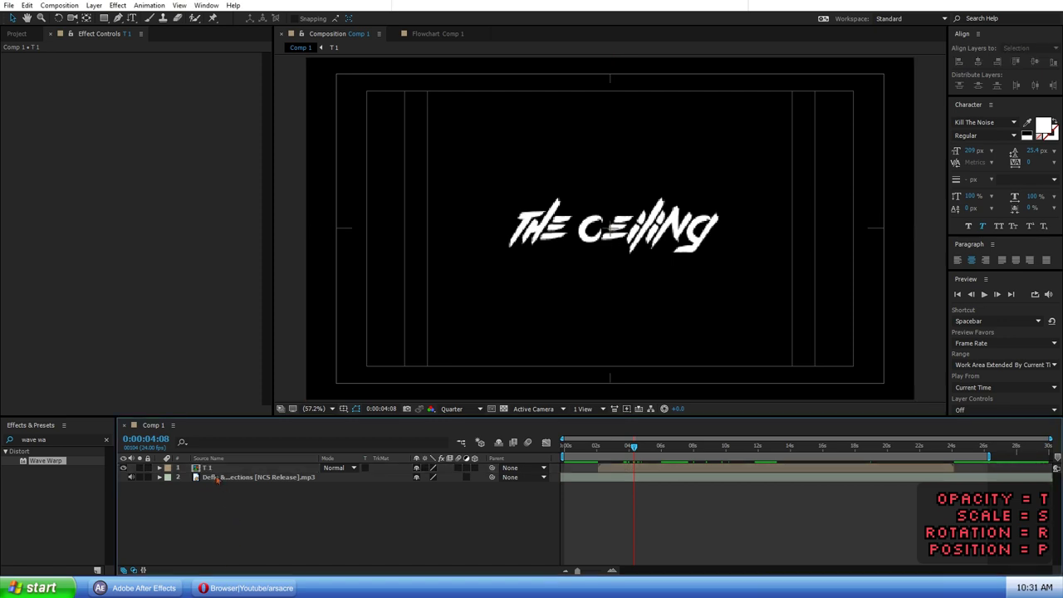
left_click(238, 469)
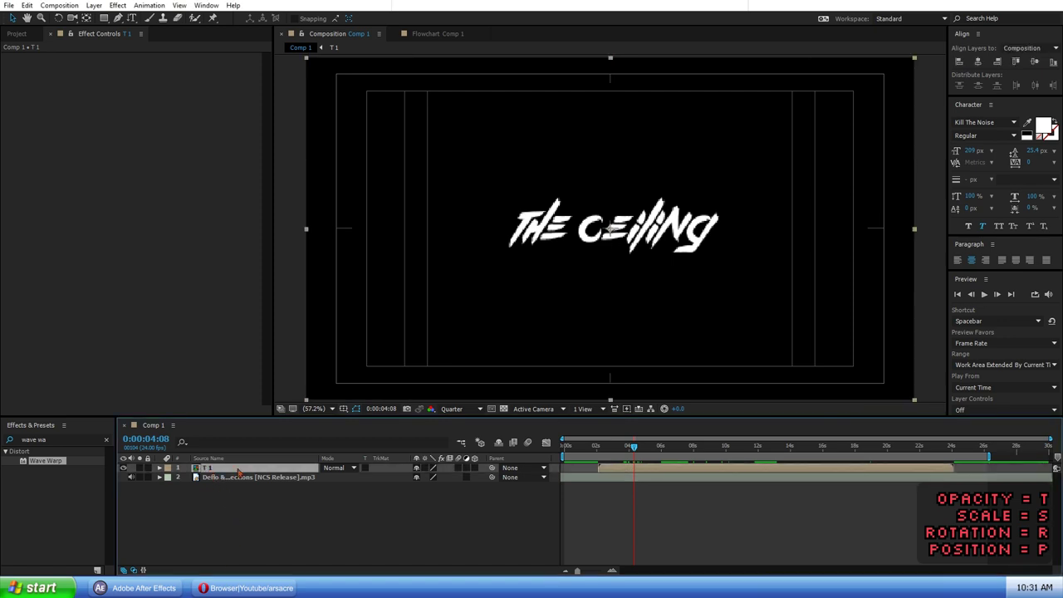
left_click(104, 17)
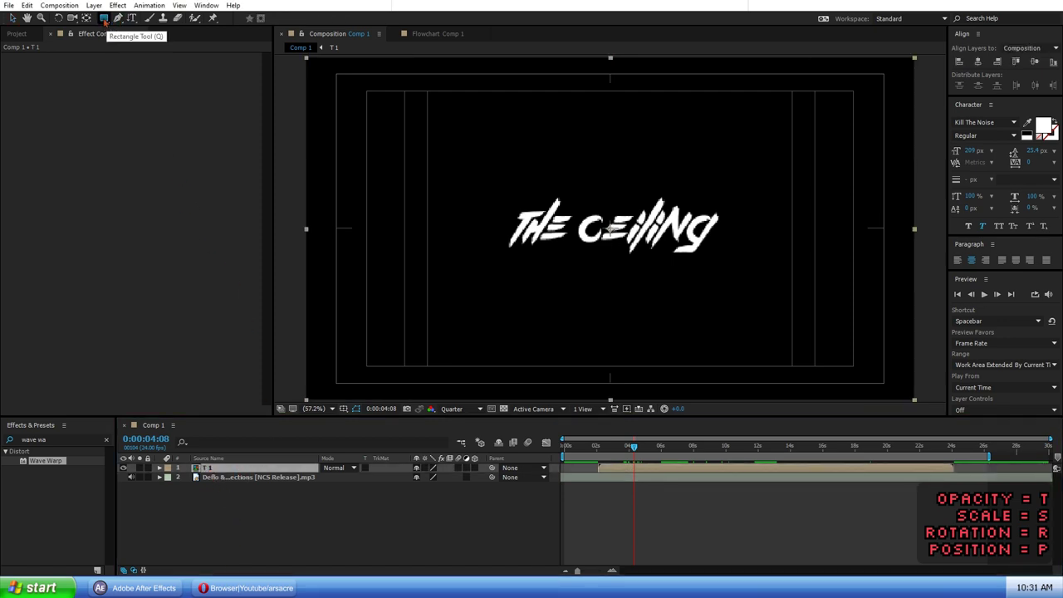
left_click_drag(445, 159, 937, 221)
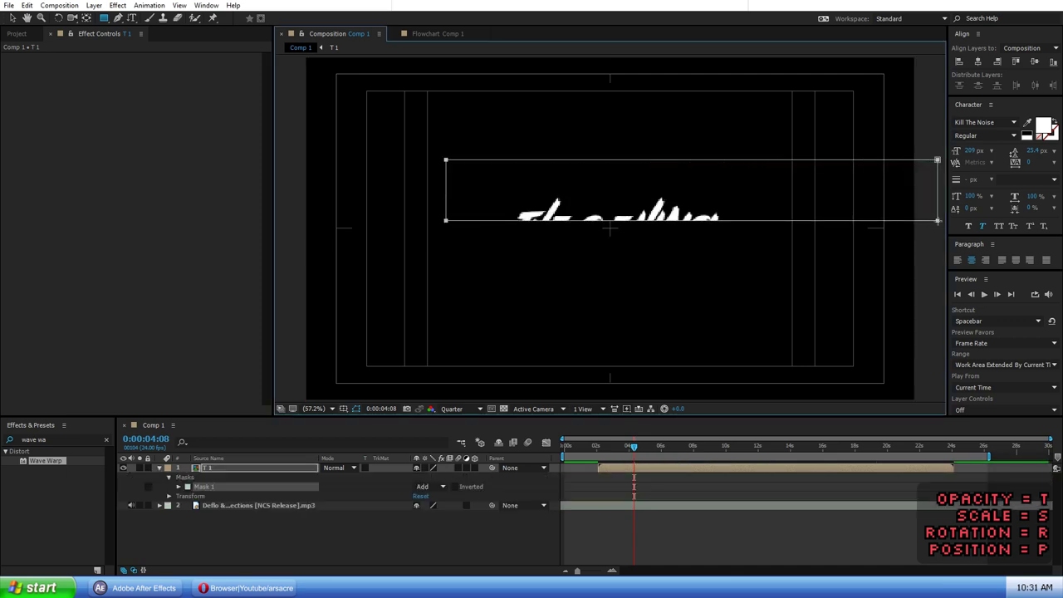
- Stretch the mask's left edge outward past the left side of the composition frame
left_click_drag(489, 132, 376, 238)
key("ctrl+z")
key("v")
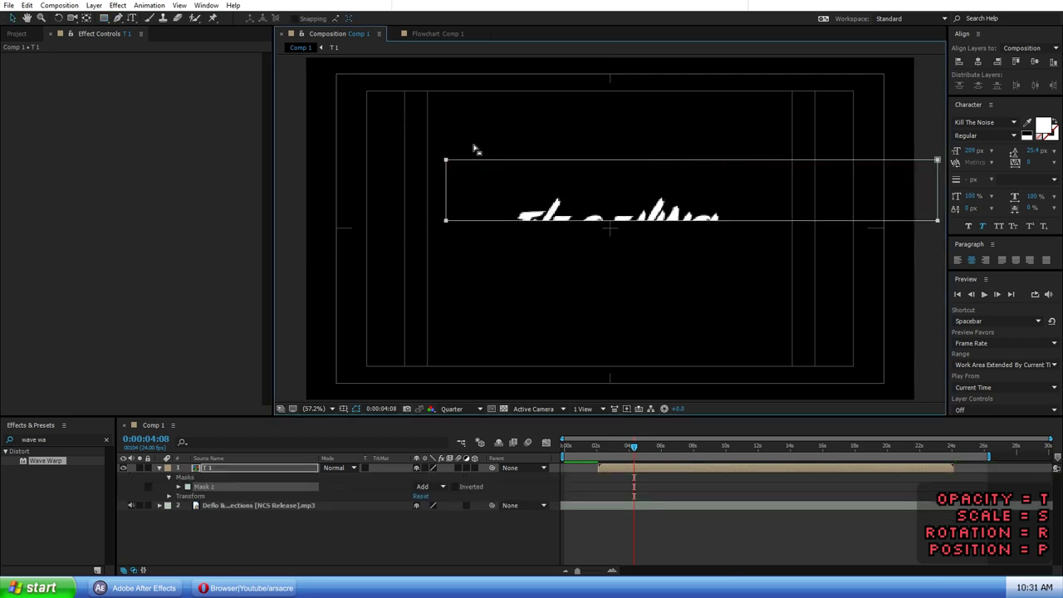
left_click_drag(474, 147, 410, 239)
left_click_drag(445, 160, 287, 174)
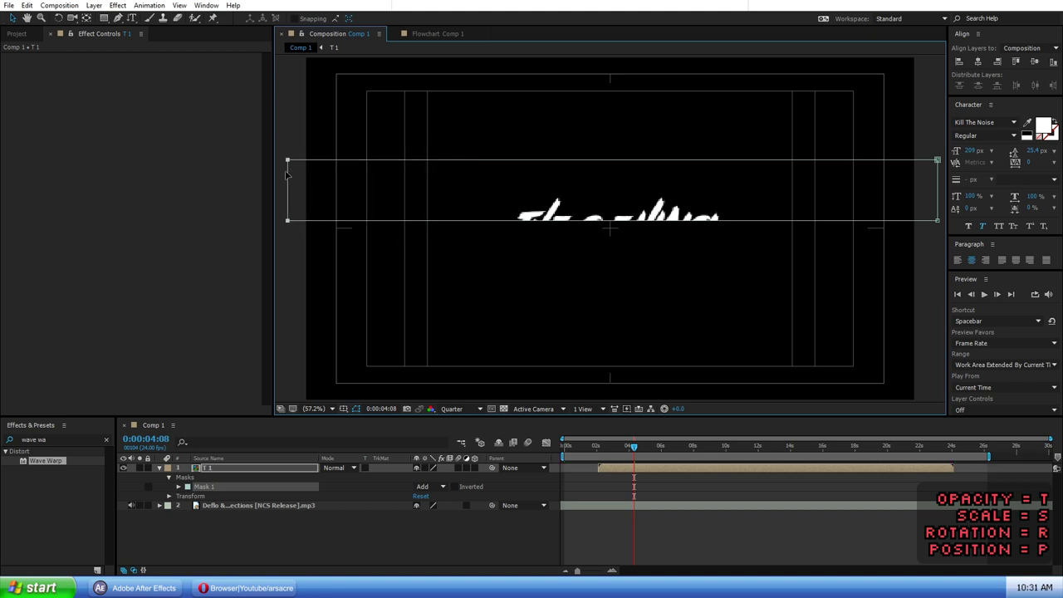
- Raise the mask's top edge well above the tallest lyrics and lower its bottom edge slightly towards the text's middle
left_click_drag(623, 447, 939, 469)
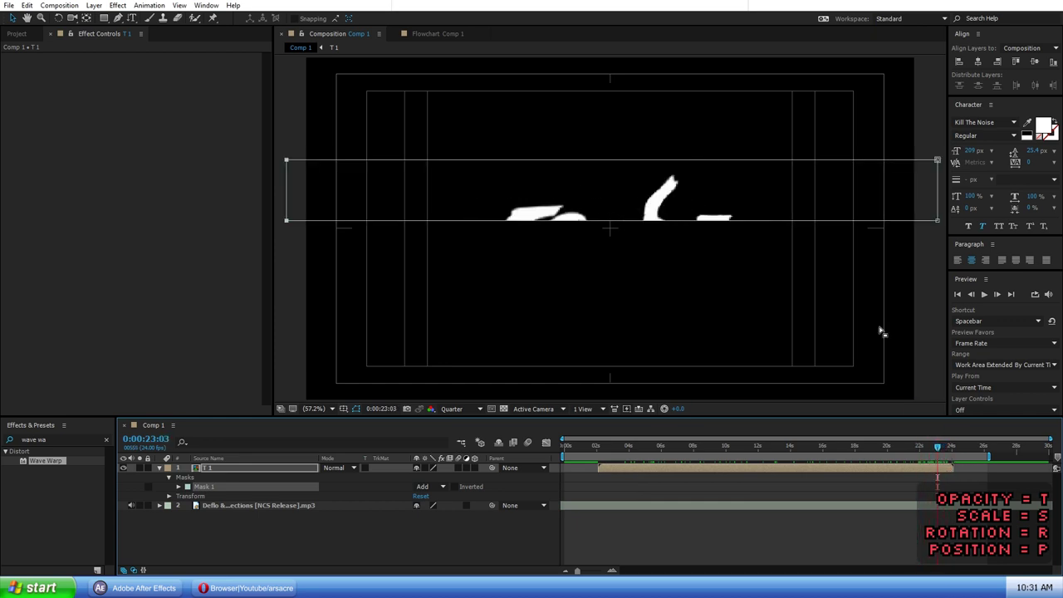
left_click_drag(945, 144, 286, 119)
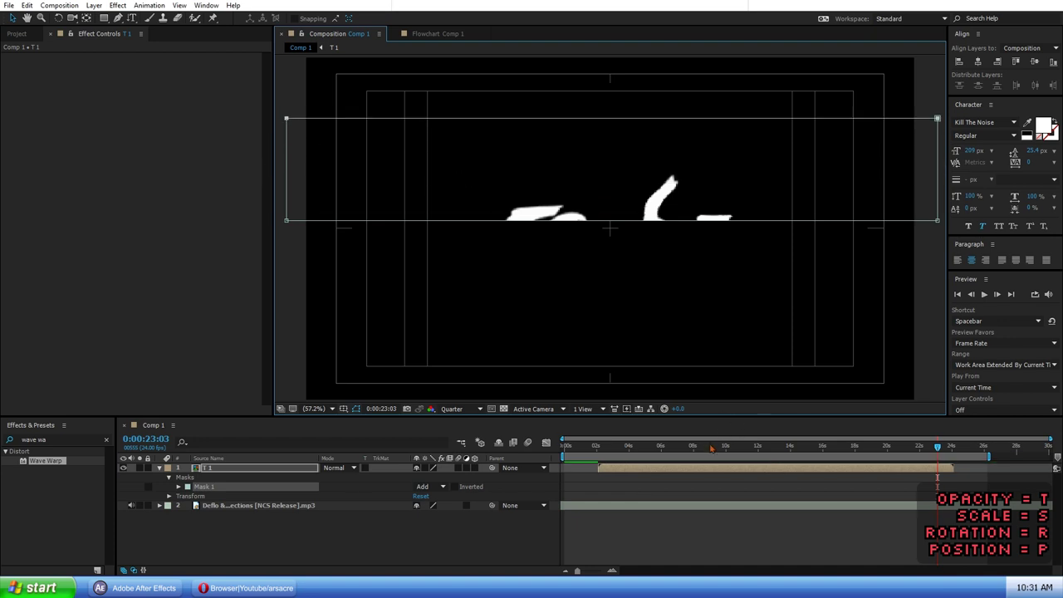
left_click_drag(711, 448, 613, 470)
left_click_drag(421, 221, 420, 225)
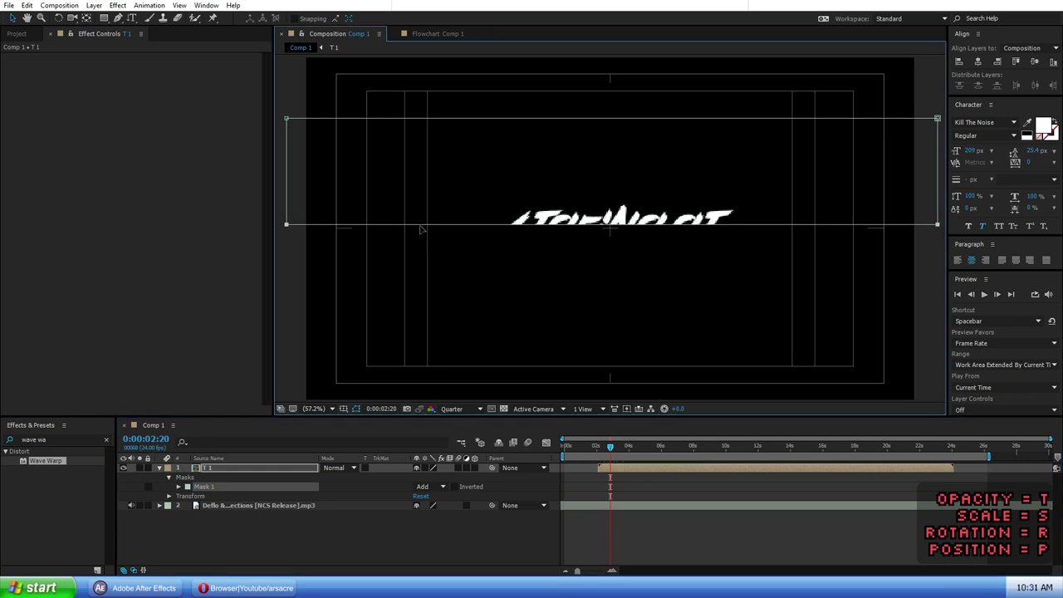
- Set the Mask Feather of Mask 1 on the T 1 layer to 23 pixels
left_click(179, 487)
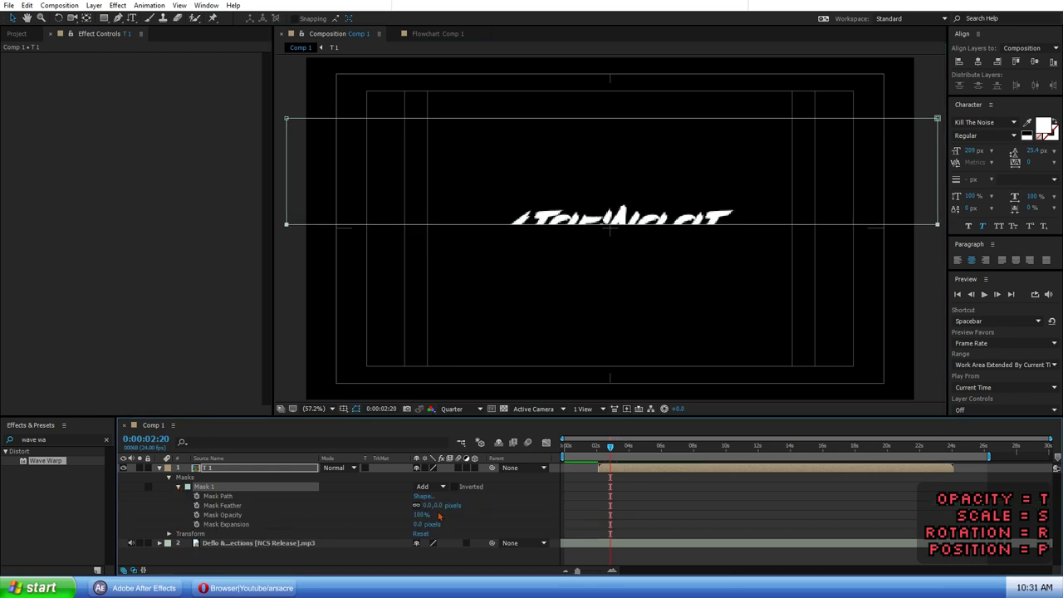
left_click(506, 515)
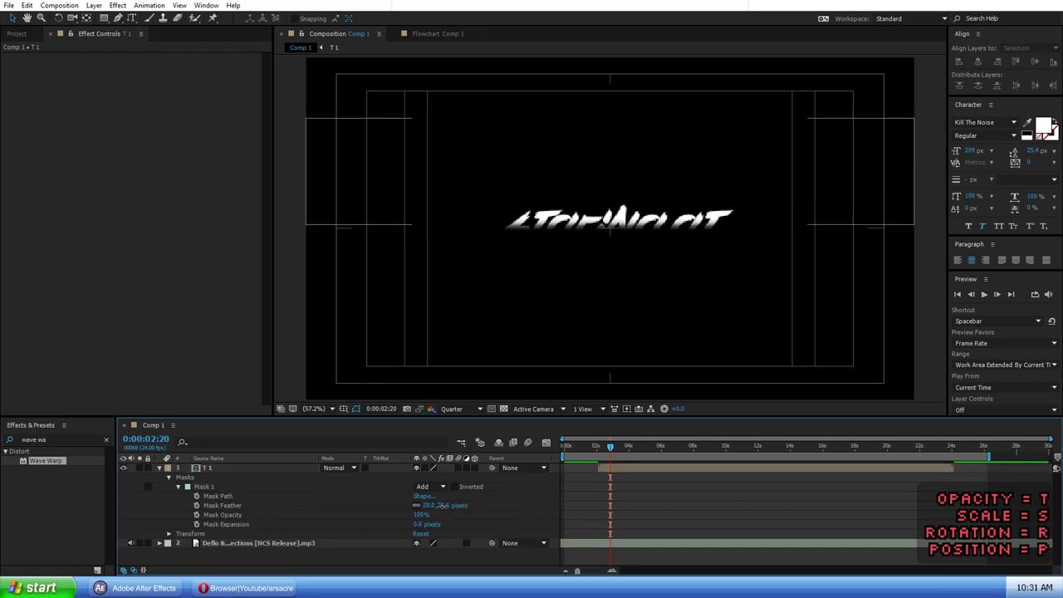
left_click_drag(442, 505, 461, 508)
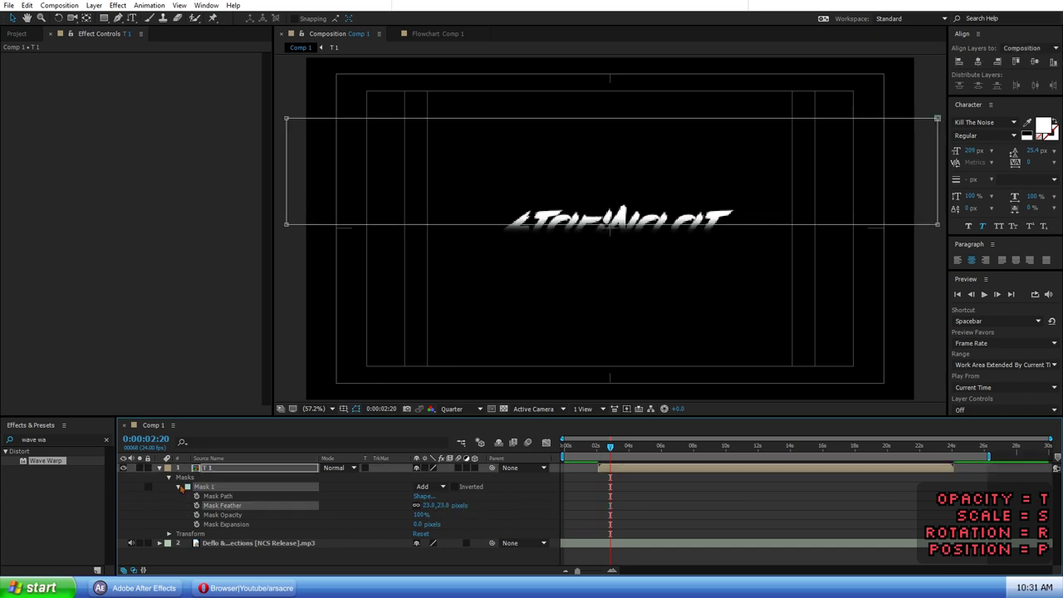
left_click(179, 487)
left_click(170, 478)
- Collapse the T 1 layer's properties and duplicate the layer
left_click(207, 469)
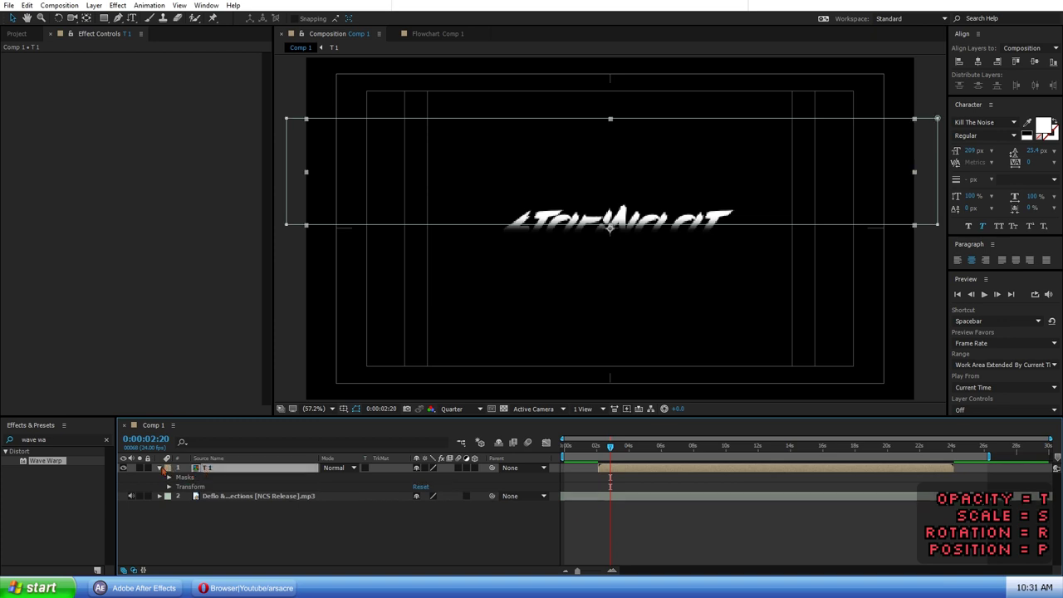
left_click(160, 468)
right_click(212, 468)
left_click(27, 6)
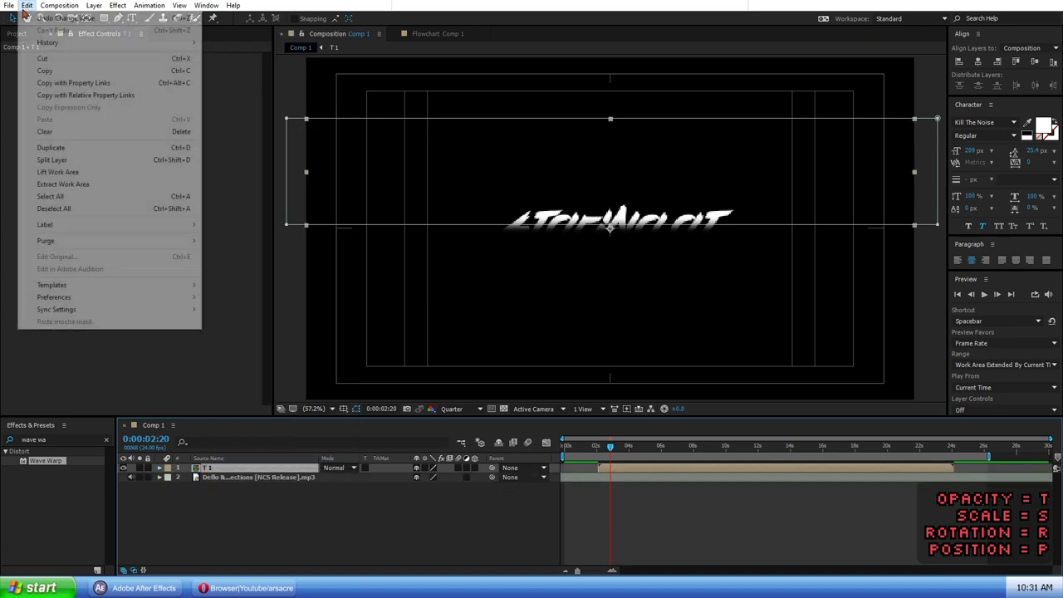
left_click(62, 147)
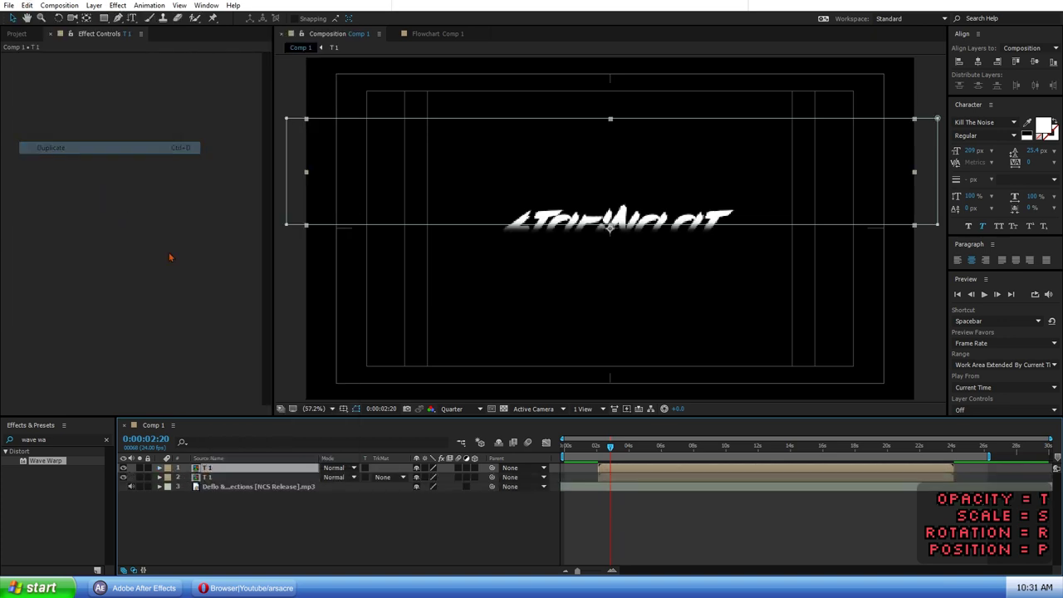
- Rename the duplicated upper text layer as T 2
right_click(210, 470)
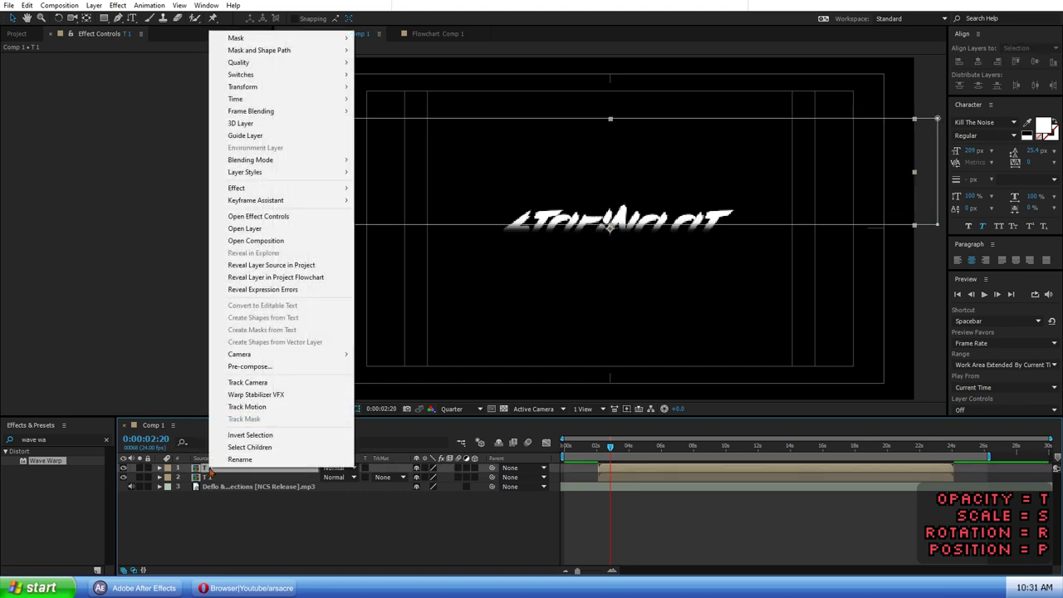
left_click(240, 459)
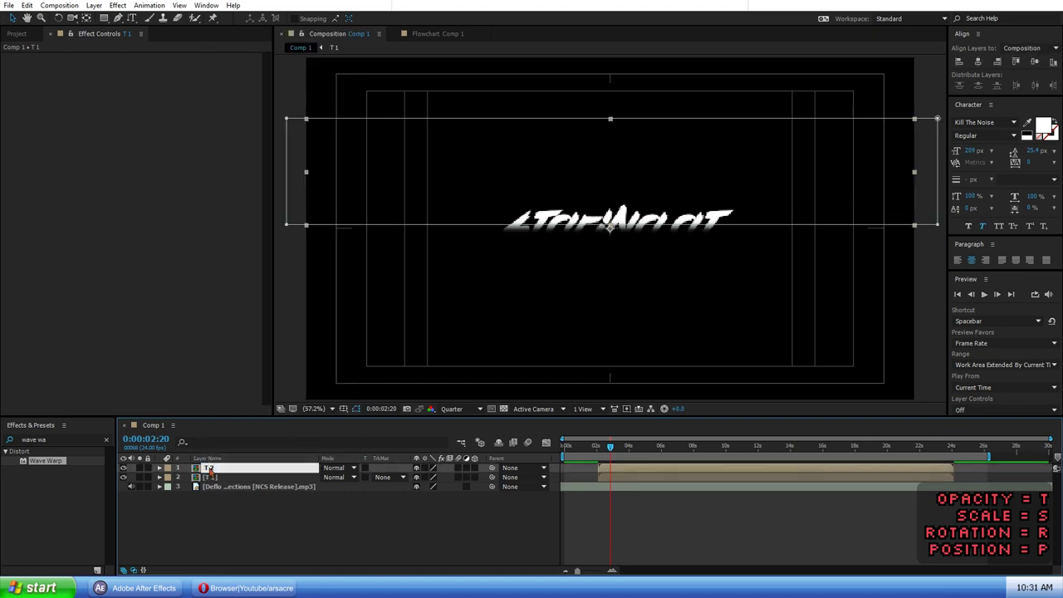
key("Return")
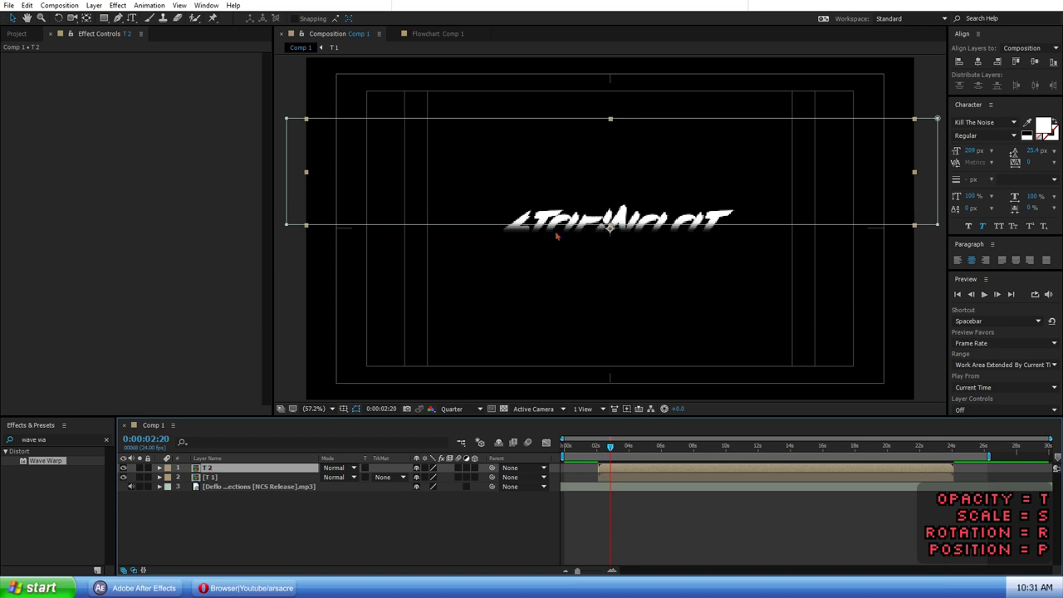
- Apply the Fill effect to the T 2 layer and set its colour to orange FF4E00
left_click(49, 439)
type("fill")
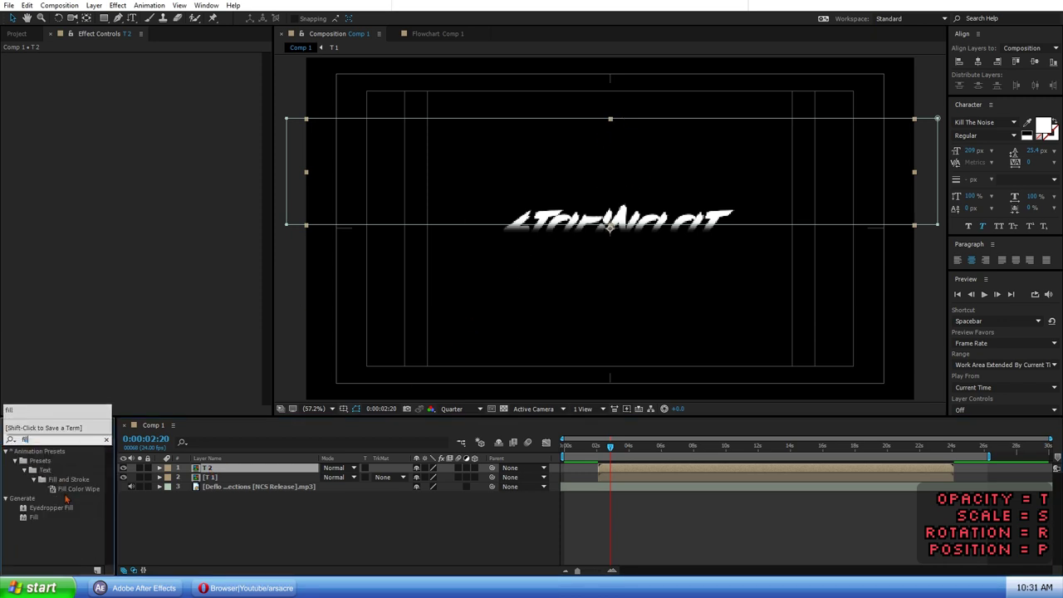
left_click_drag(40, 522, 208, 468)
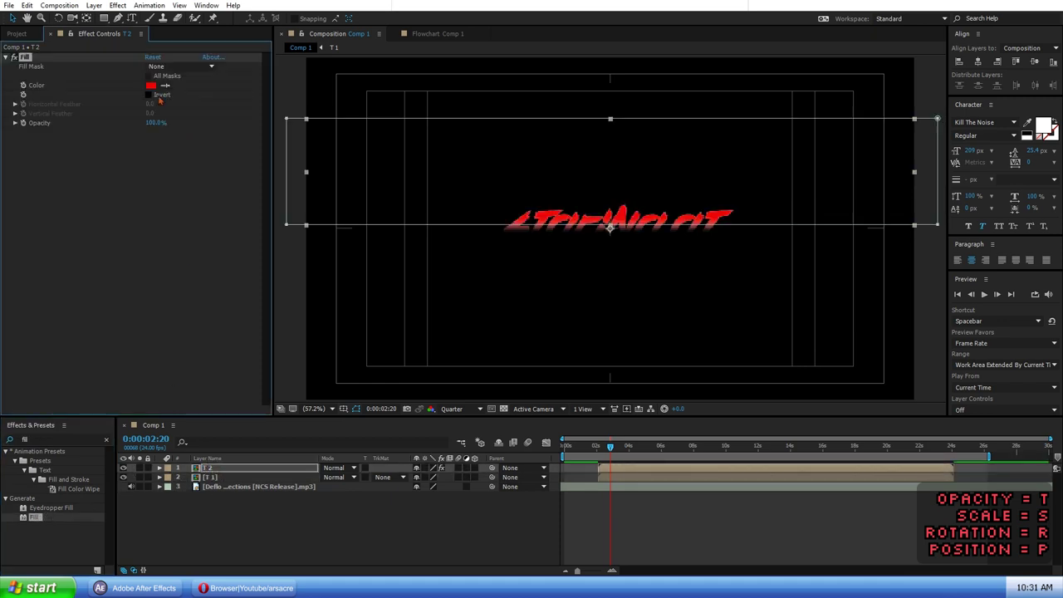
left_click(151, 86)
left_click_drag(762, 410, 692, 343)
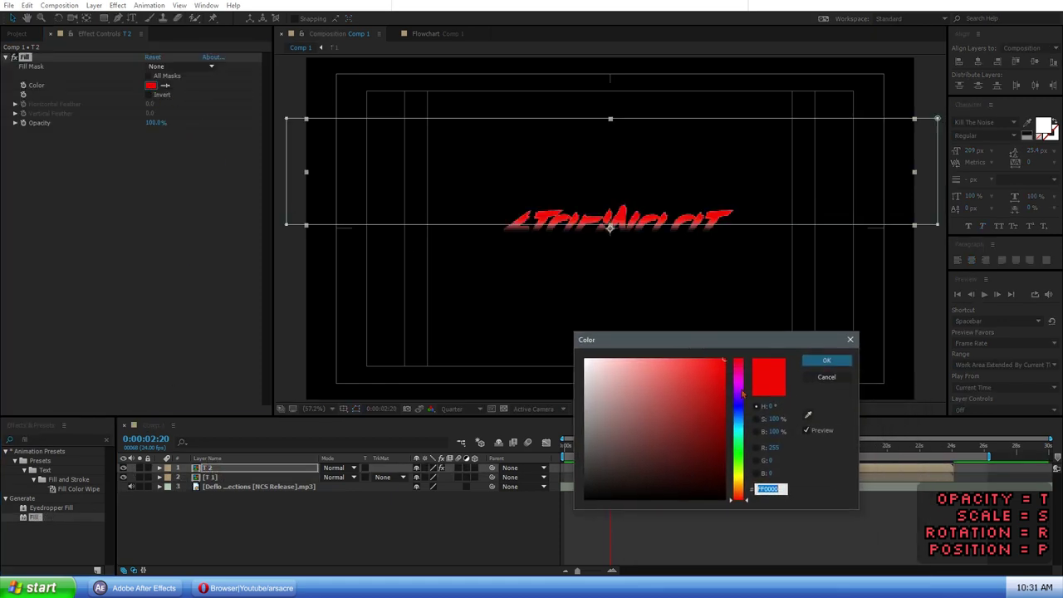
left_click_drag(743, 486, 746, 495)
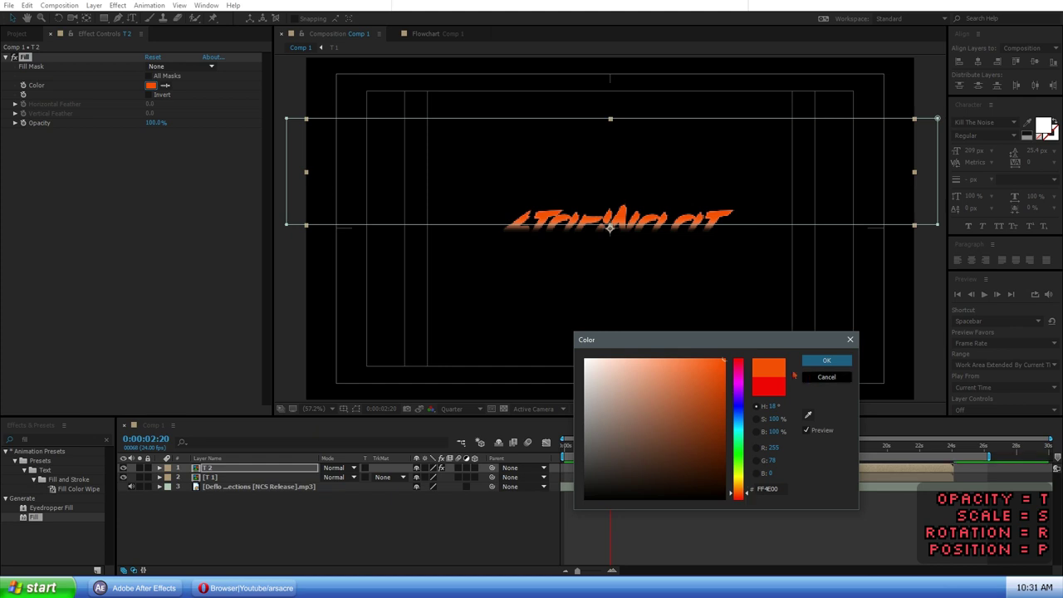
left_click(817, 360)
- Reshape the T 2 layer's mask into a thin band across the middle of the text, and duplicate the layer
left_click_drag(624, 120, 631, 230)
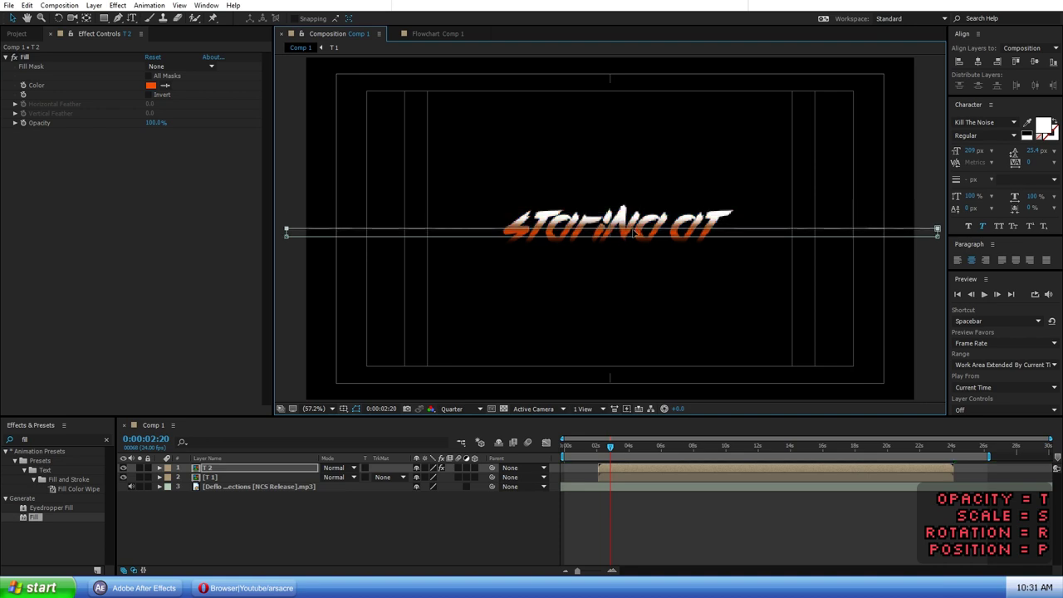
left_click(515, 506)
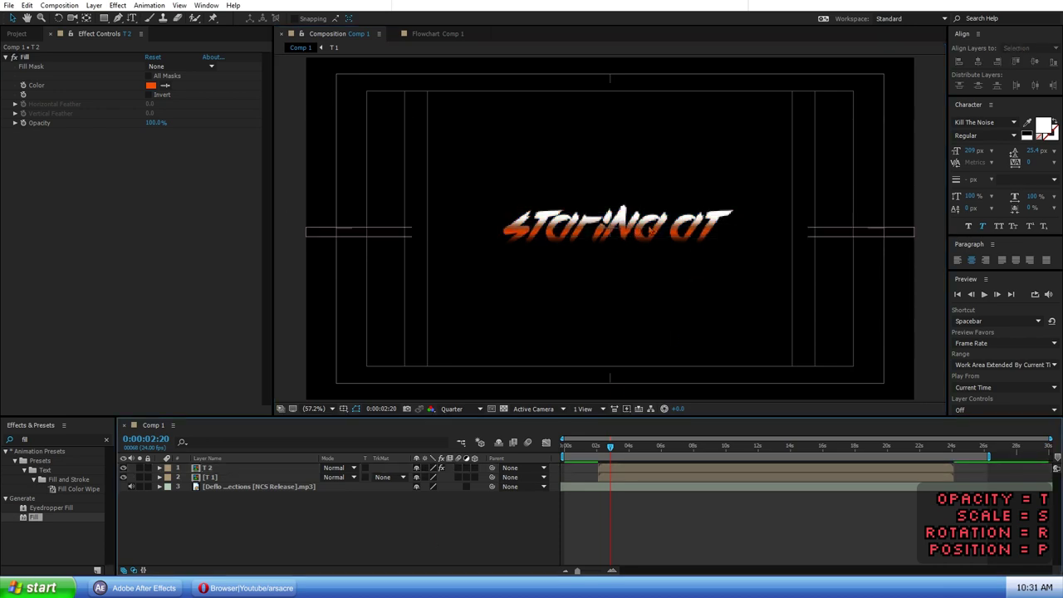
left_click(243, 469)
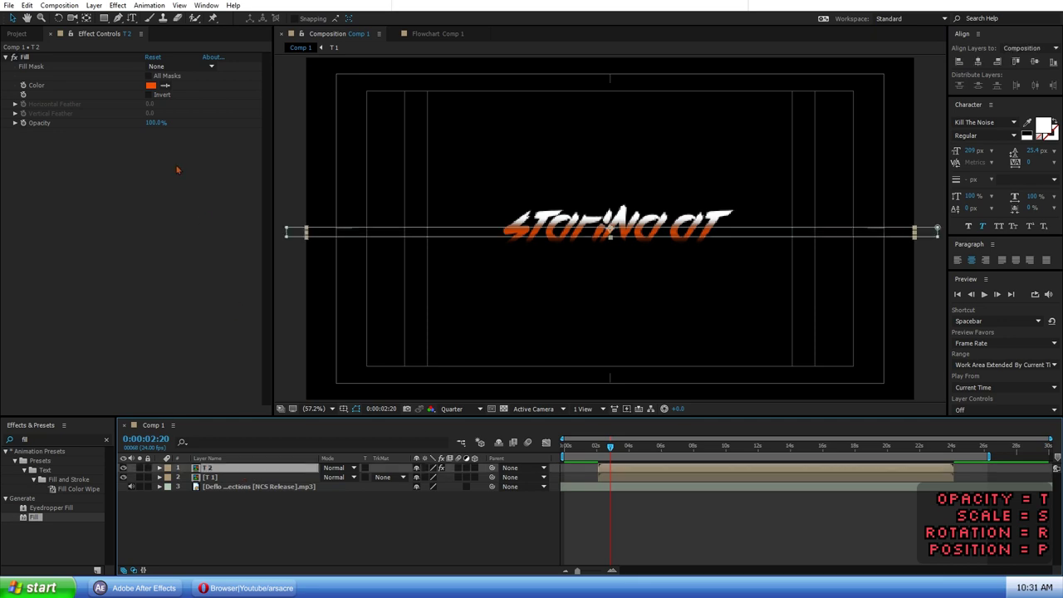
left_click(58, 6)
mouse_move(27, 7)
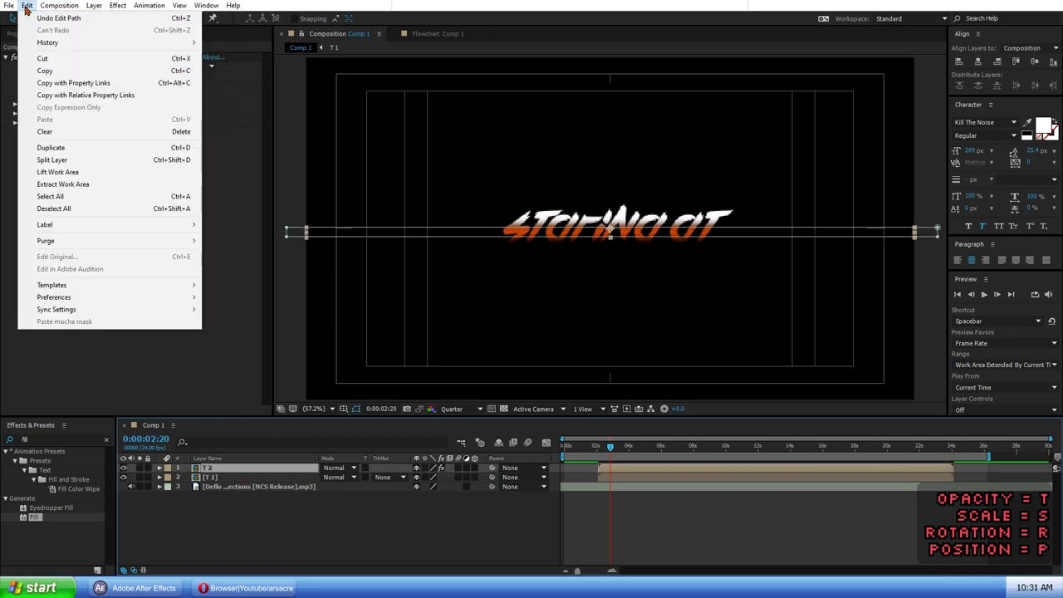
left_click(91, 147)
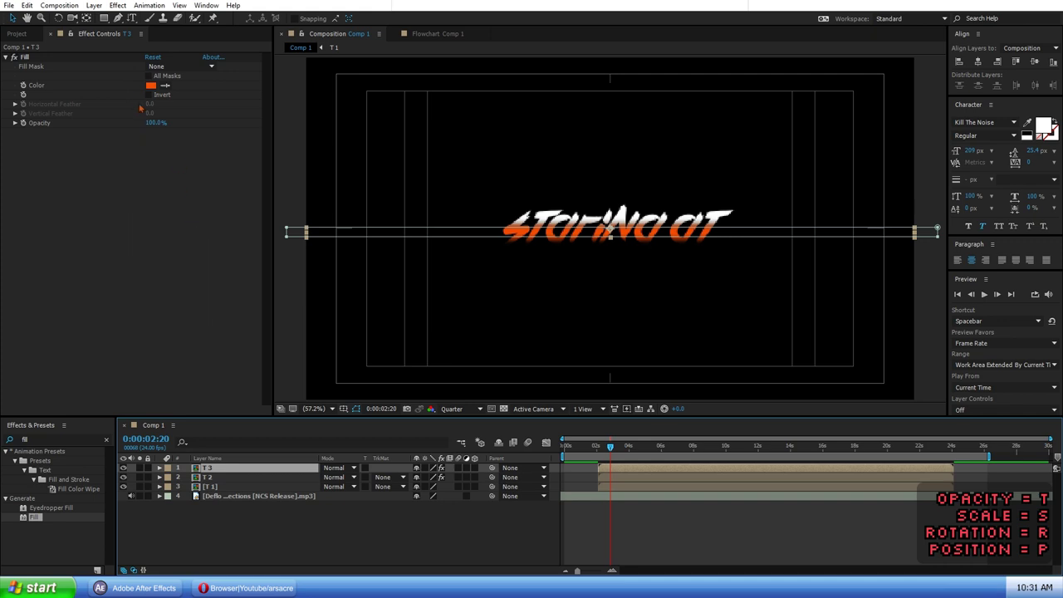
- Set the T 3 layer's Fill colour to FFA200 and extend and lower its mask over the bottom of the text
left_click(150, 86)
left_click_drag(731, 483, 743, 487)
left_click(807, 363)
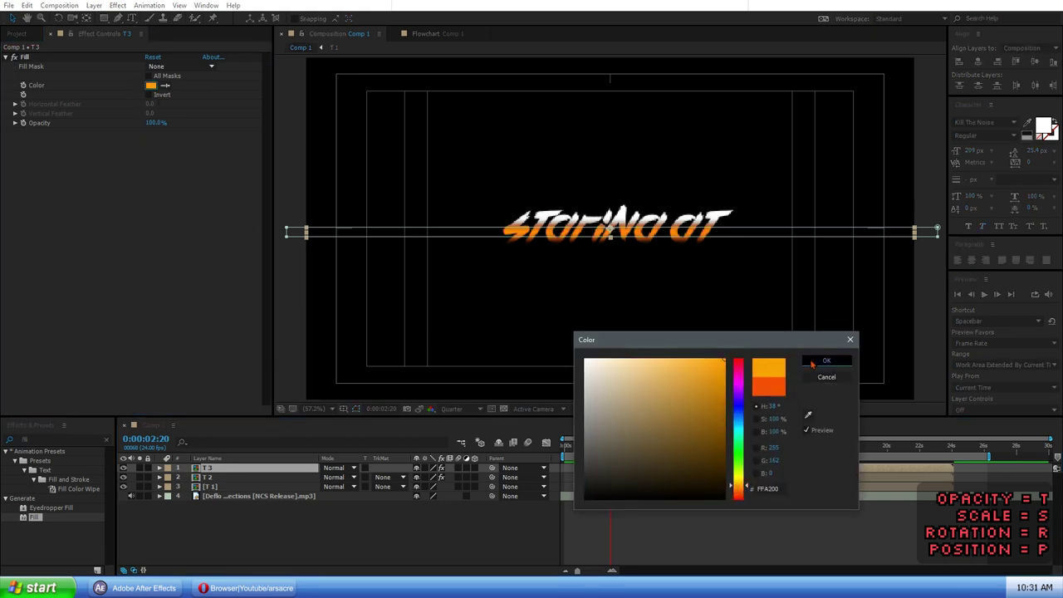
left_click(621, 243)
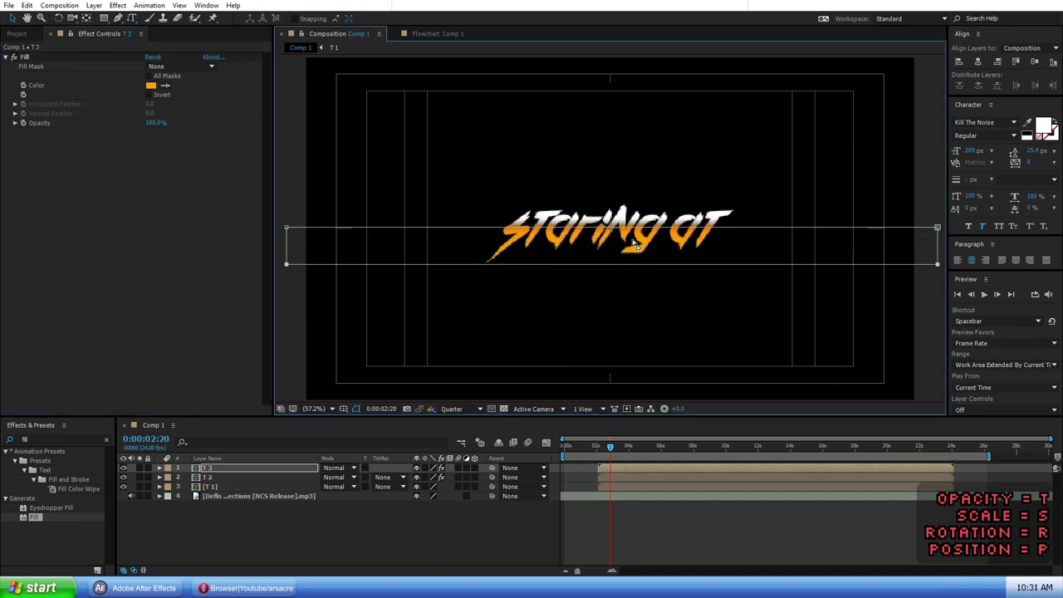
left_click_drag(638, 230, 637, 245)
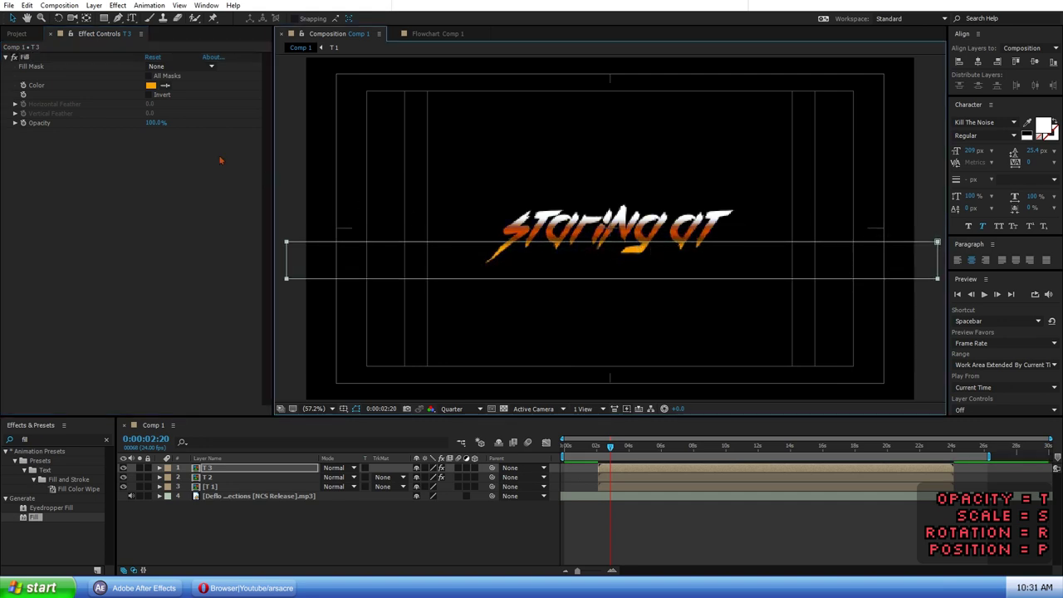
- Try adjusting the hue of the T 3 layer's Fill colour
left_click(101, 79)
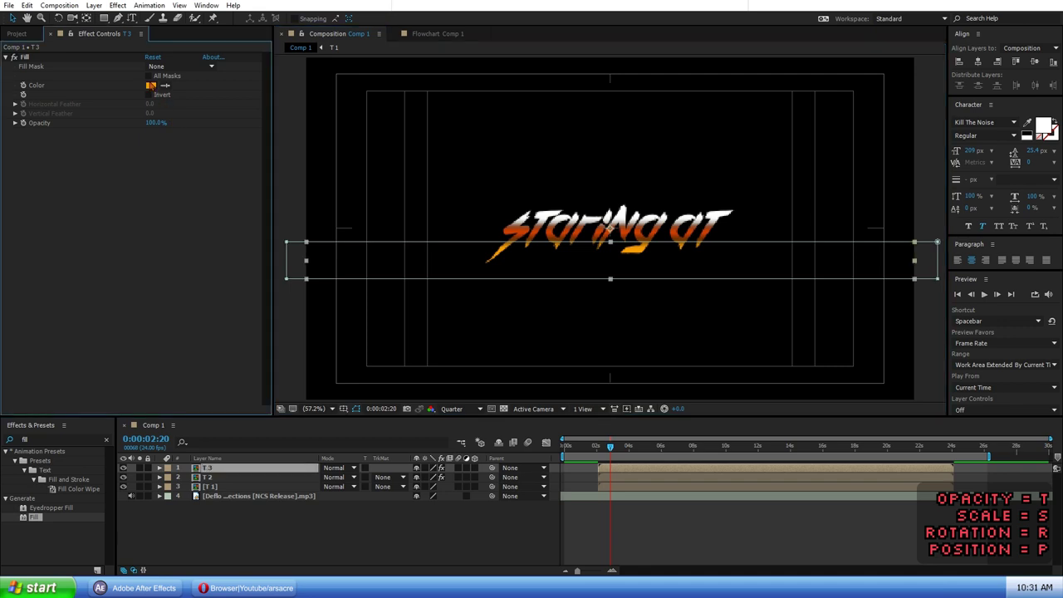
left_click(150, 86)
mouse_move(736, 491)
left_mouse_down()
mouse_move(736, 480)
mouse_move(743, 488)
left_mouse_up()
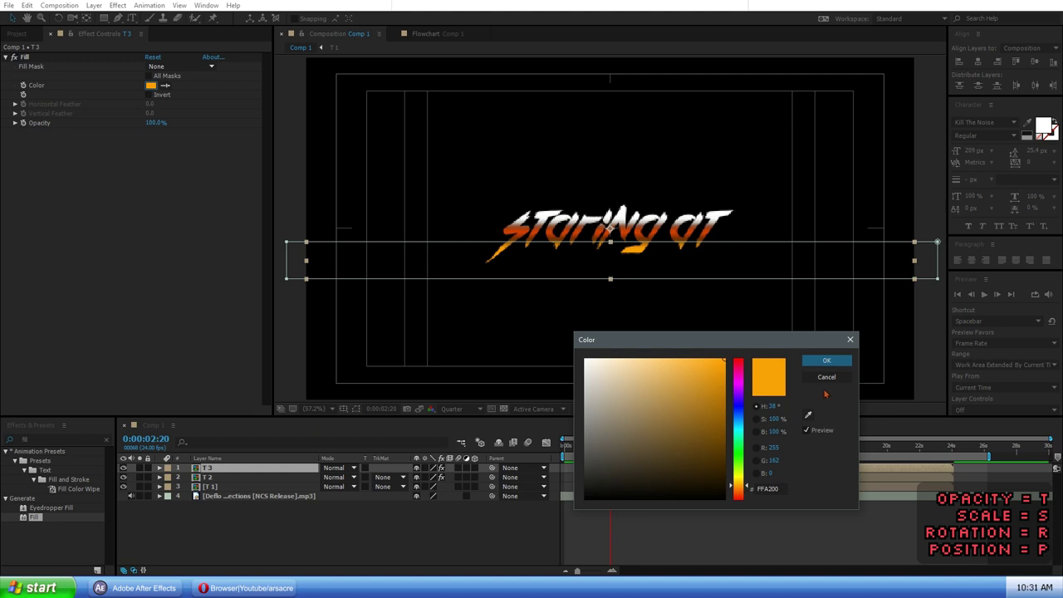
left_click(826, 360)
- Find the Roughen Edges effect and apply it to the T 3 layer
left_click(602, 288)
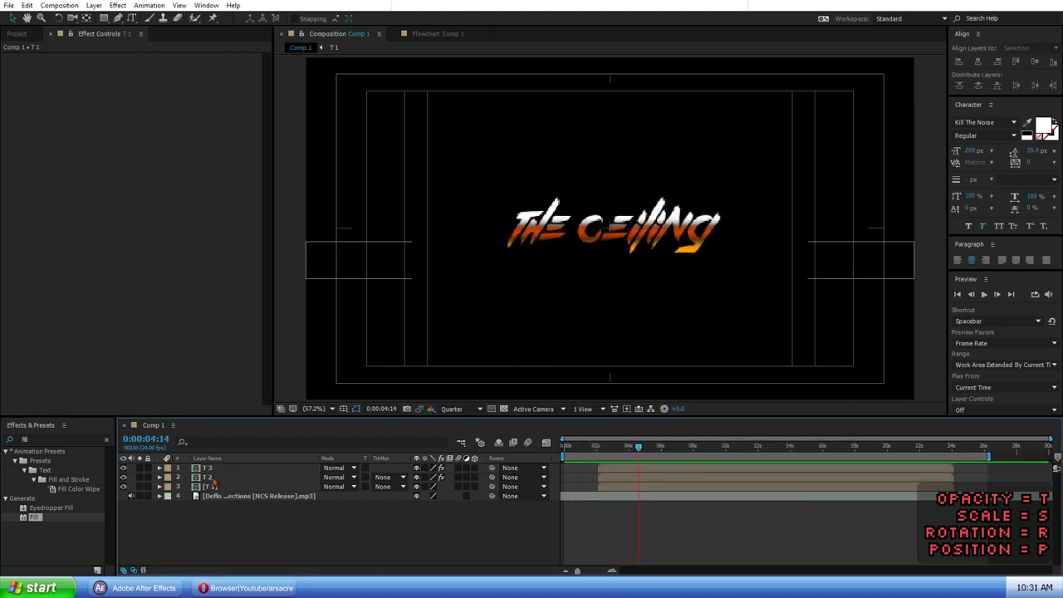
left_click(38, 439)
type("roughen")
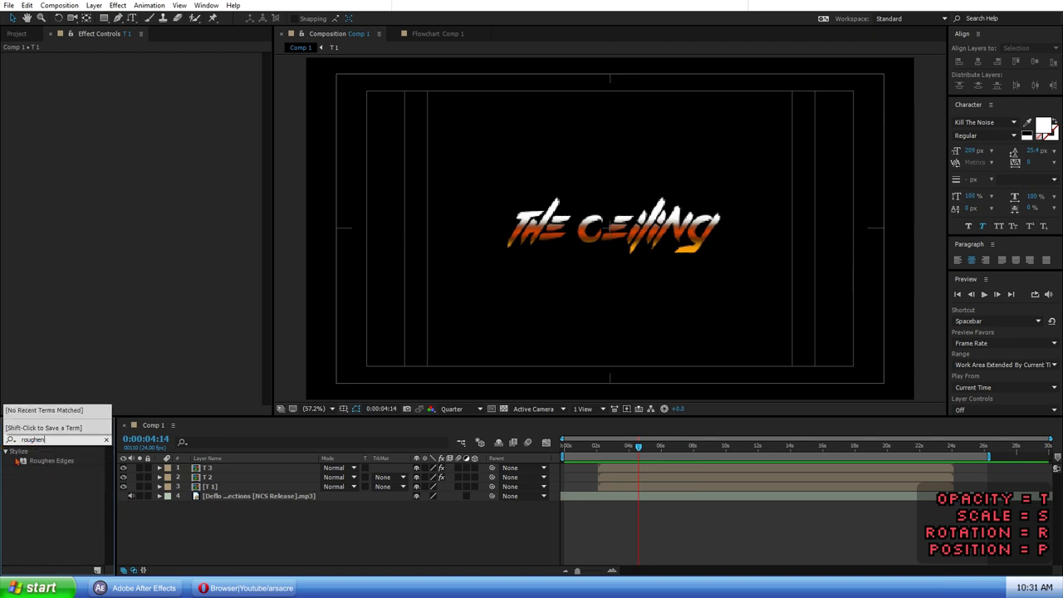
left_click_drag(52, 460, 208, 468)
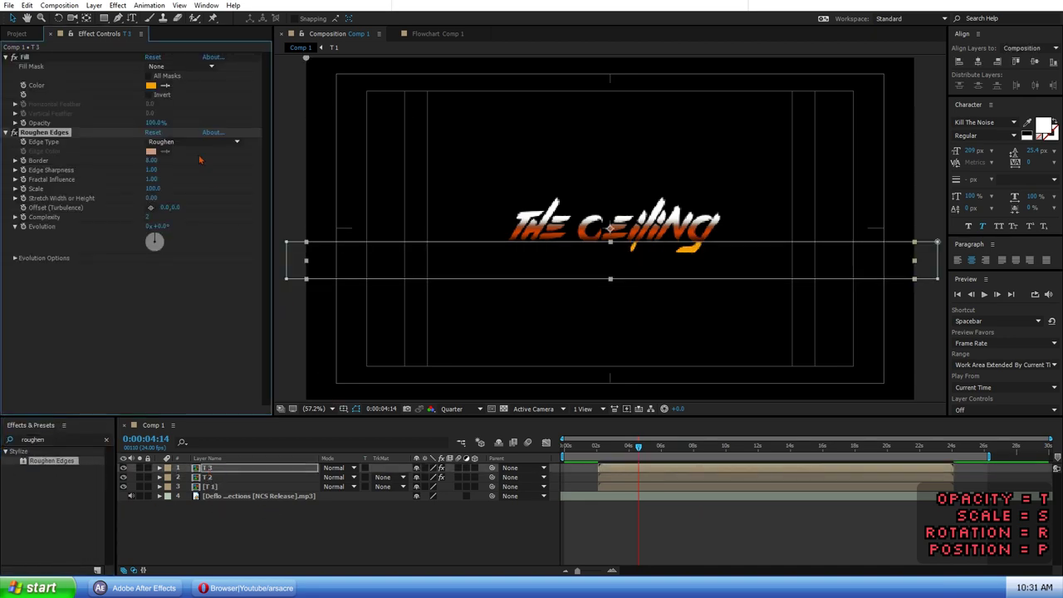
- Set the Roughen Edges Border to 14 and its Edge Sharpness to 1.3 on the T 3 layer
left_click(151, 160)
type("14")
key("Return")
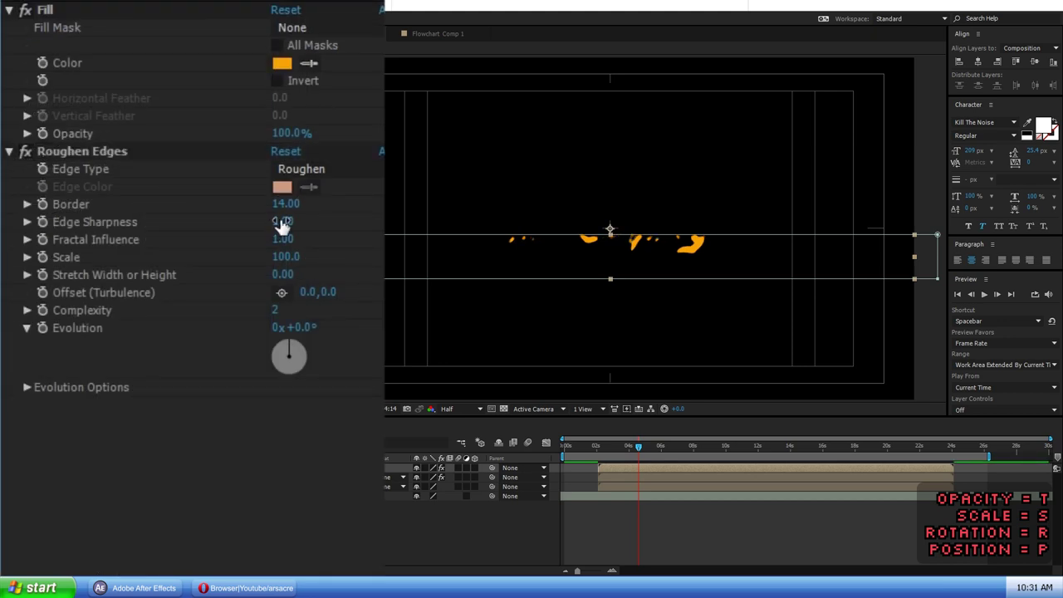
left_click(282, 223)
type("1.3")
key("Return")
- Try a different Offset (Turbulence) value for Roughen Edges and undo it
left_click_drag(324, 291, 542, 291)
key("ctrl+z")
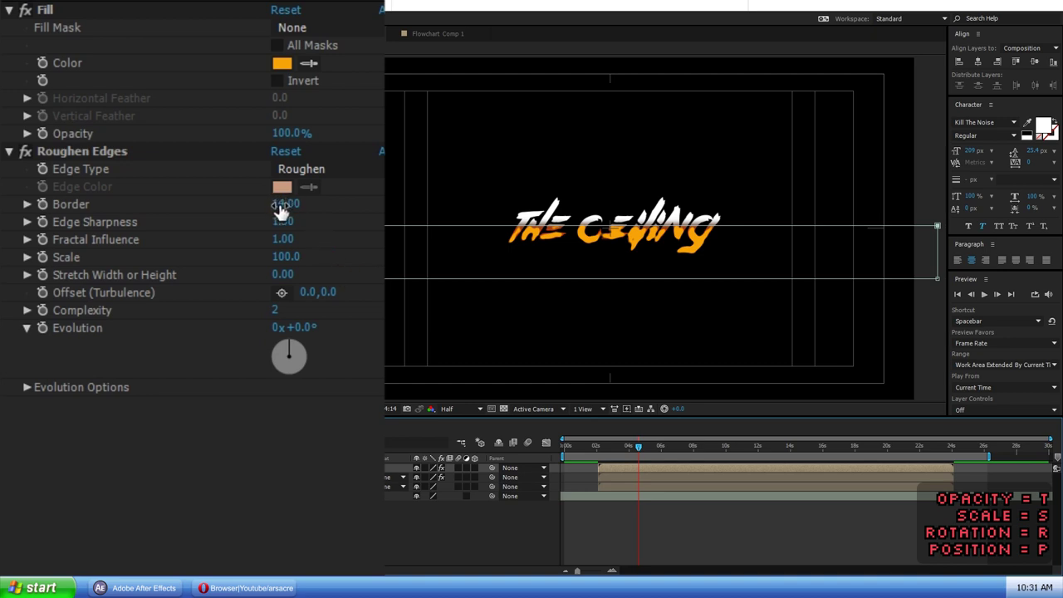
- Experiment with the Roughen Edges settings, ending with Border at 21.4 and Edge Sharpness at 0.35
left_click_drag(284, 221, 340, 223)
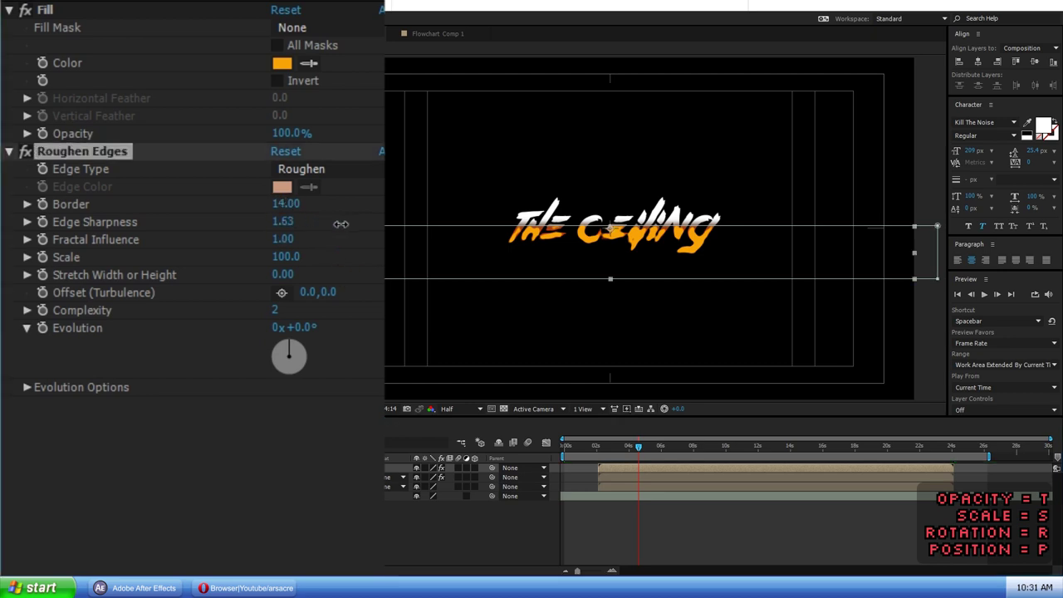
left_click_drag(238, 254, 164, 279)
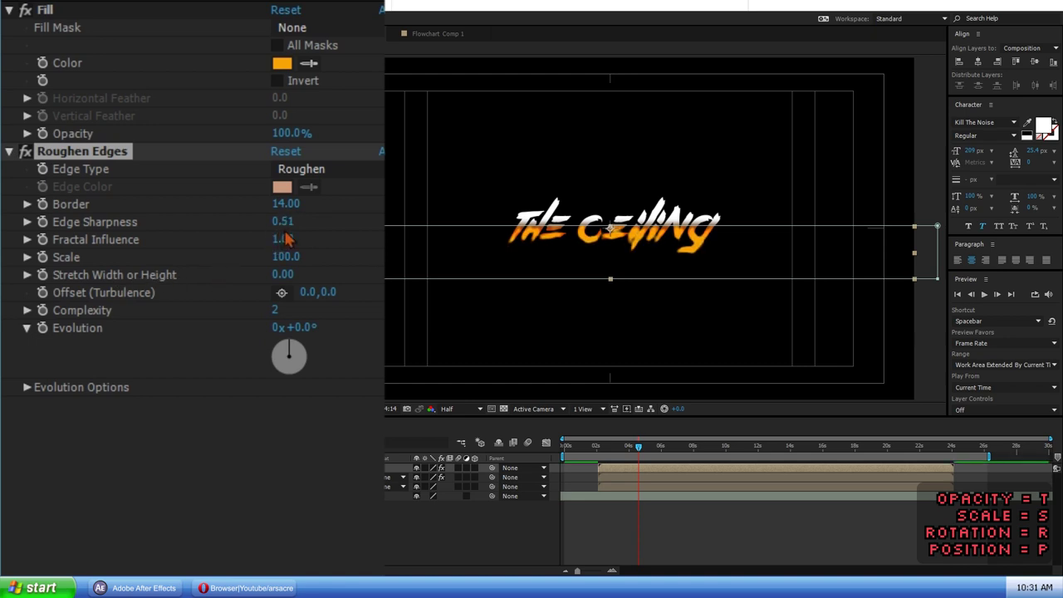
left_click_drag(285, 221, 479, 205)
left_click_drag(367, 199, 340, 194)
mouse_move(281, 231)
left_mouse_down()
mouse_move(338, 227)
mouse_move(249, 233)
mouse_move(262, 235)
left_mouse_up()
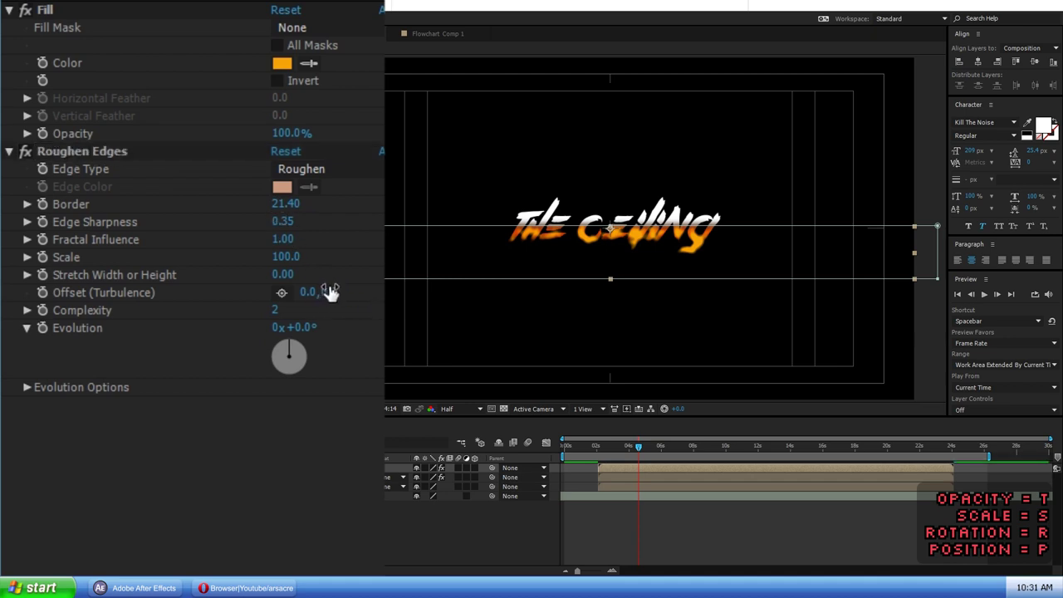
- Set the Roughen Edges Offset (Turbulence) to 0, 337 and its Edge Sharpness to 0.28
left_click_drag(331, 292, 412, 224)
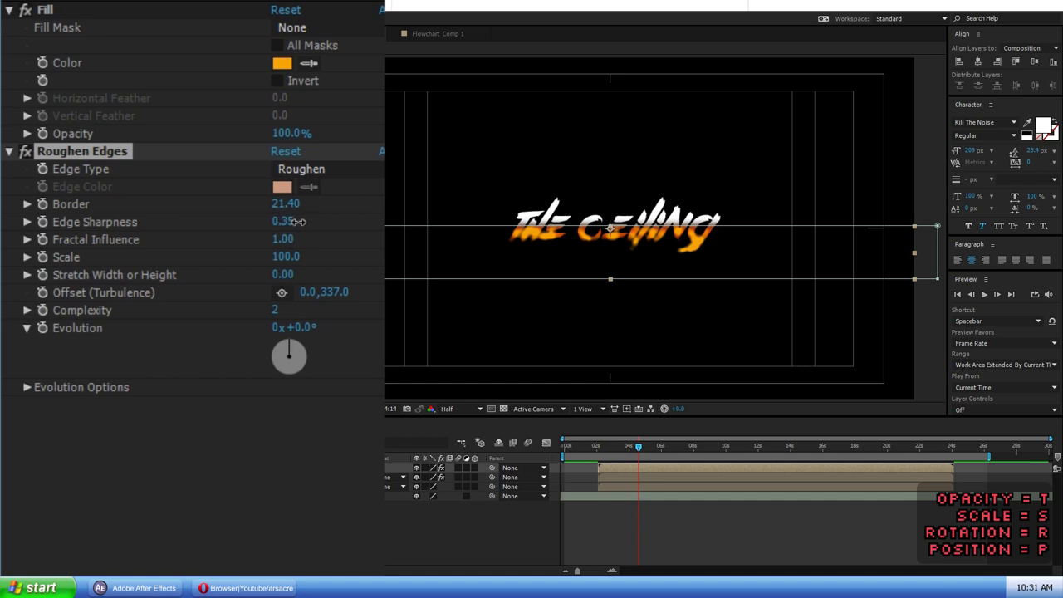
left_click_drag(297, 221, 341, 226)
left_click_drag(262, 238, 294, 238)
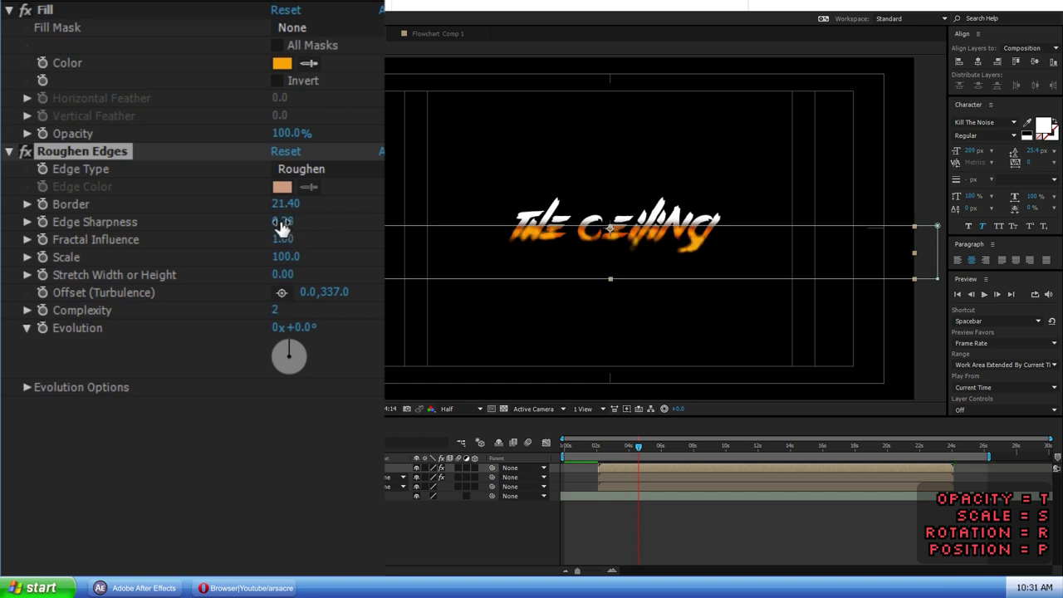
- Reduce the Roughen Edges Border to 10.8 and set its Scale to 78
left_click_drag(278, 203, 355, 199)
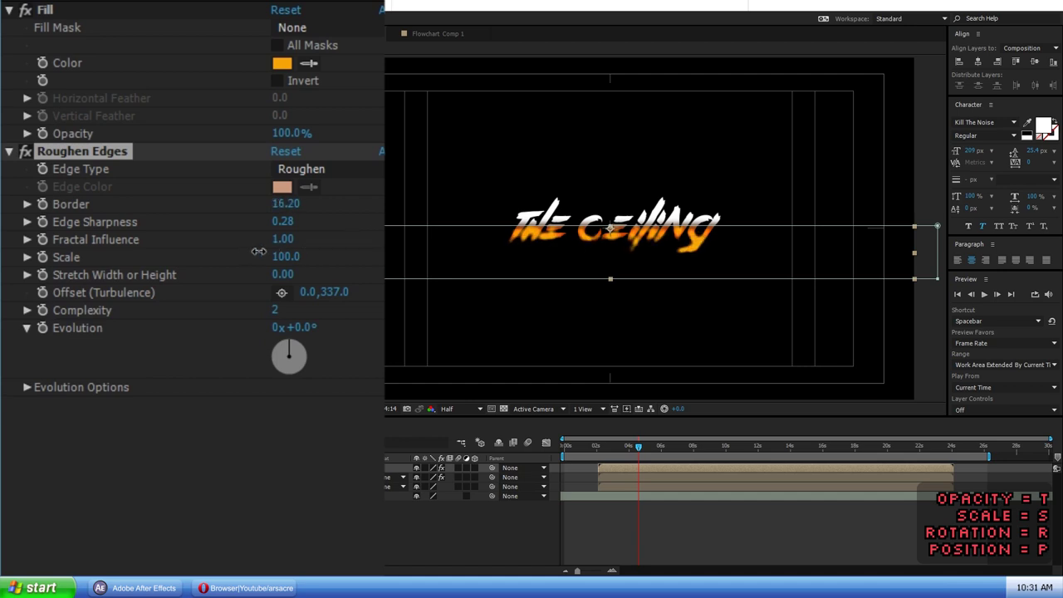
left_click_drag(233, 254, 231, 256)
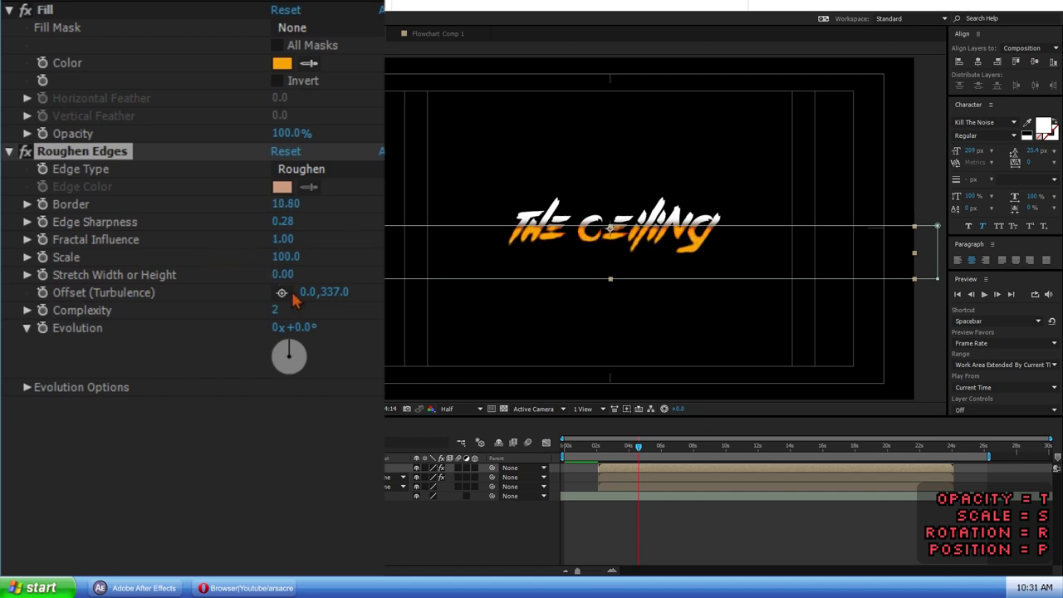
left_click_drag(377, 260, 515, 259)
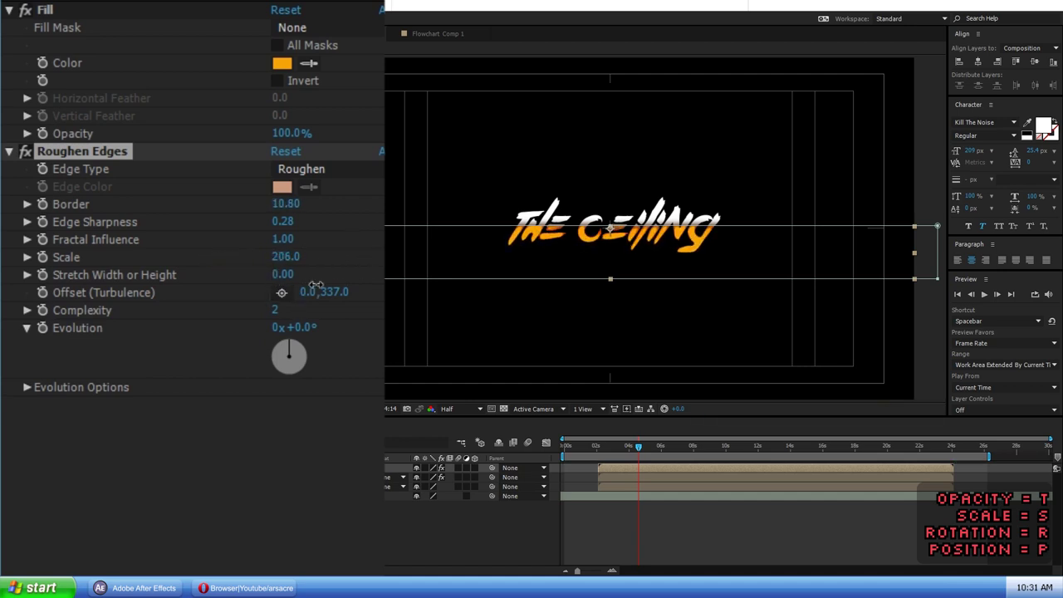
left_click_drag(317, 285, 275, 290)
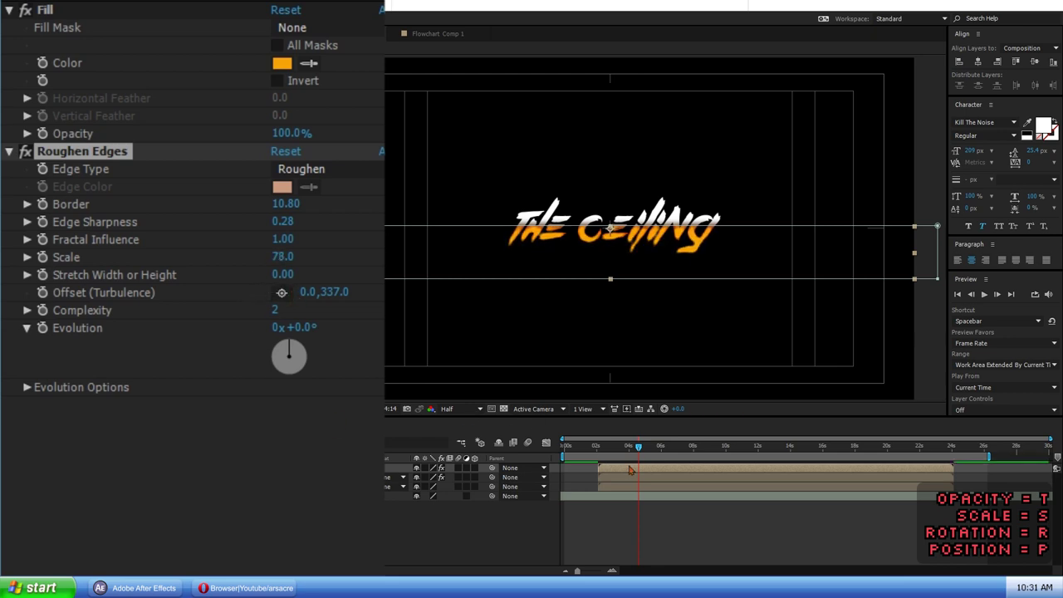
- Keyframe the T 3 layer's Offset (Turbulence) from 0, 337 at the layer's start to -2880, 696 at about 20 seconds
left_click(598, 453)
left_click(42, 293)
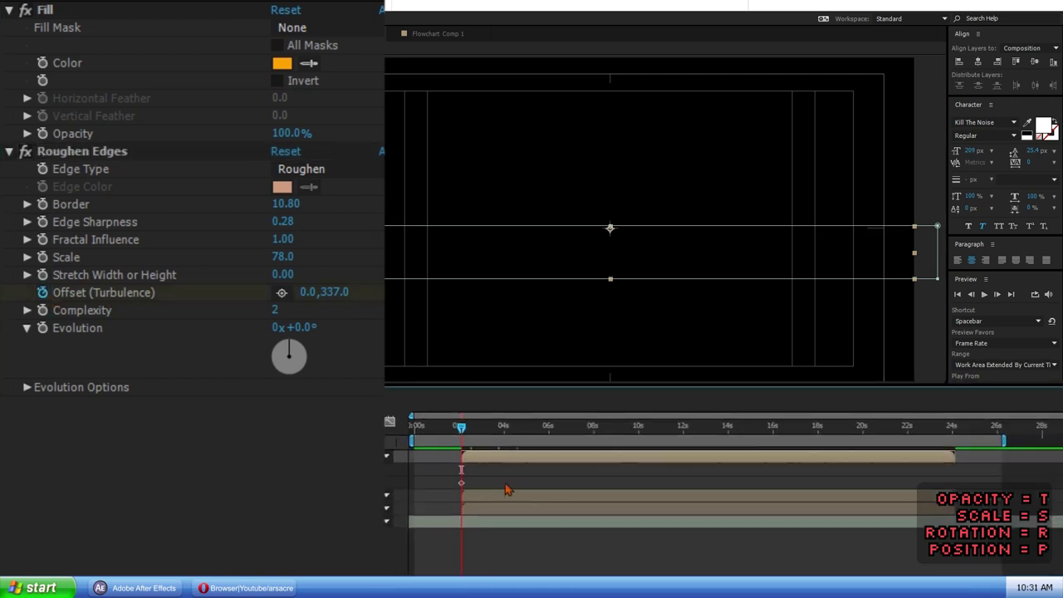
key("space")
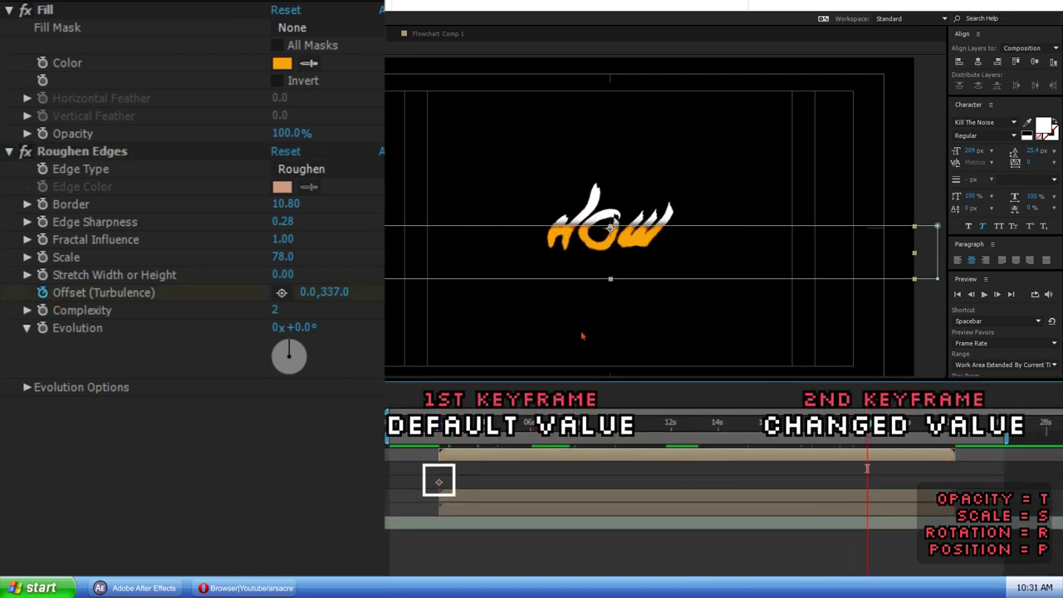
left_click_drag(335, 293, 431, 292)
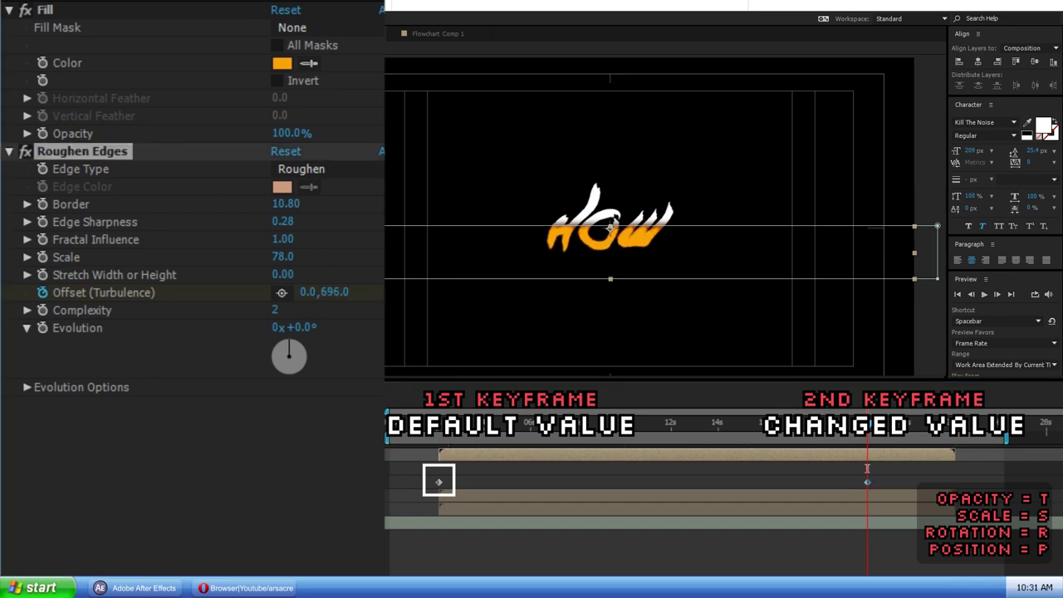
left_click_drag(307, 293, 102, 320)
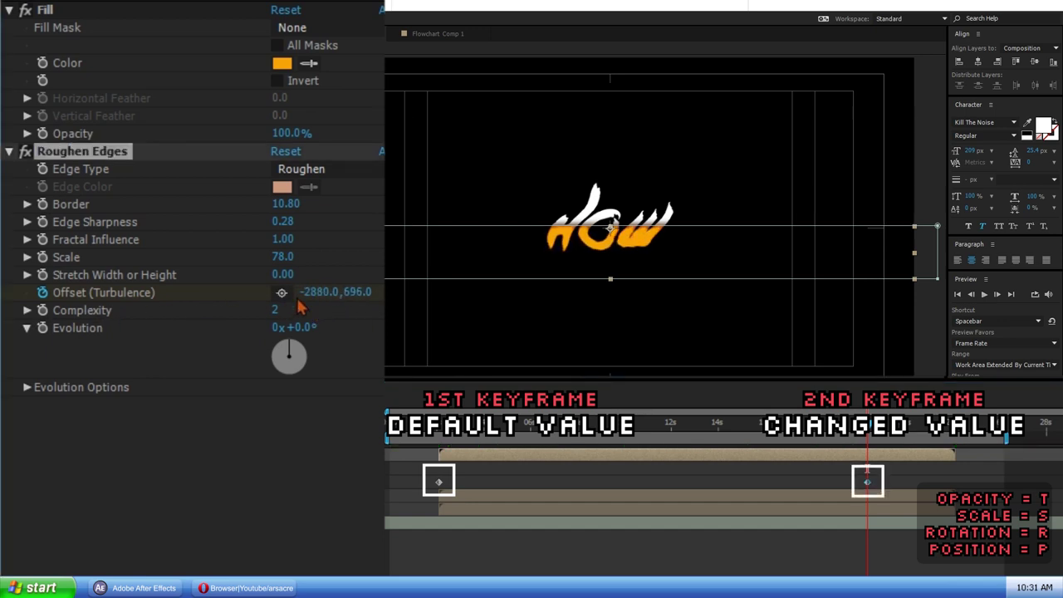
- Set the second Offset (Turbulence) keyframe of the T 3 layer to -5370, 5716, previewing the edge motion in between
left_click_drag(345, 293, 393, 258)
left_click(451, 435)
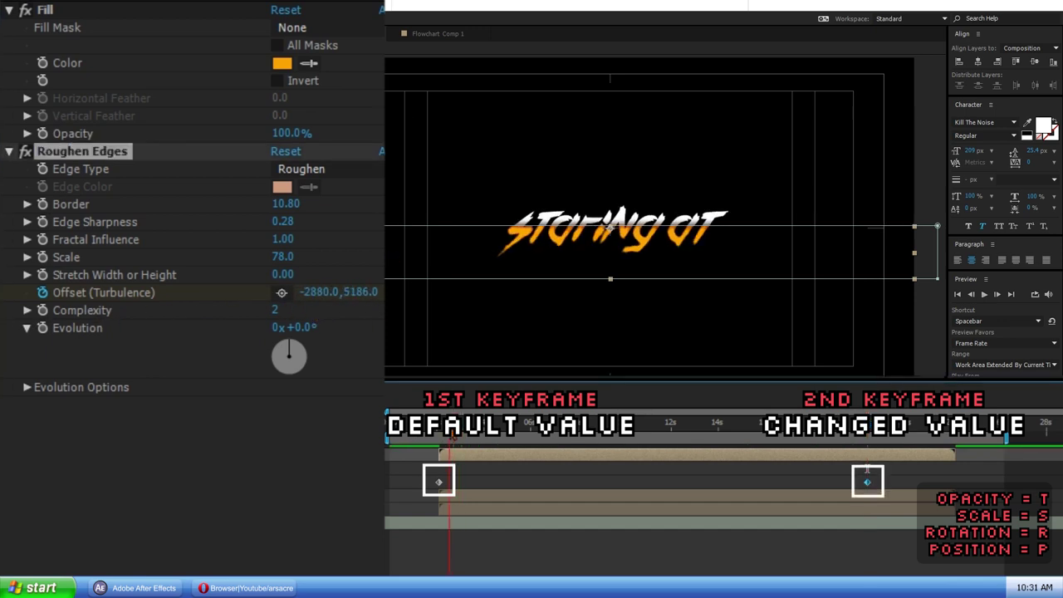
key("space")
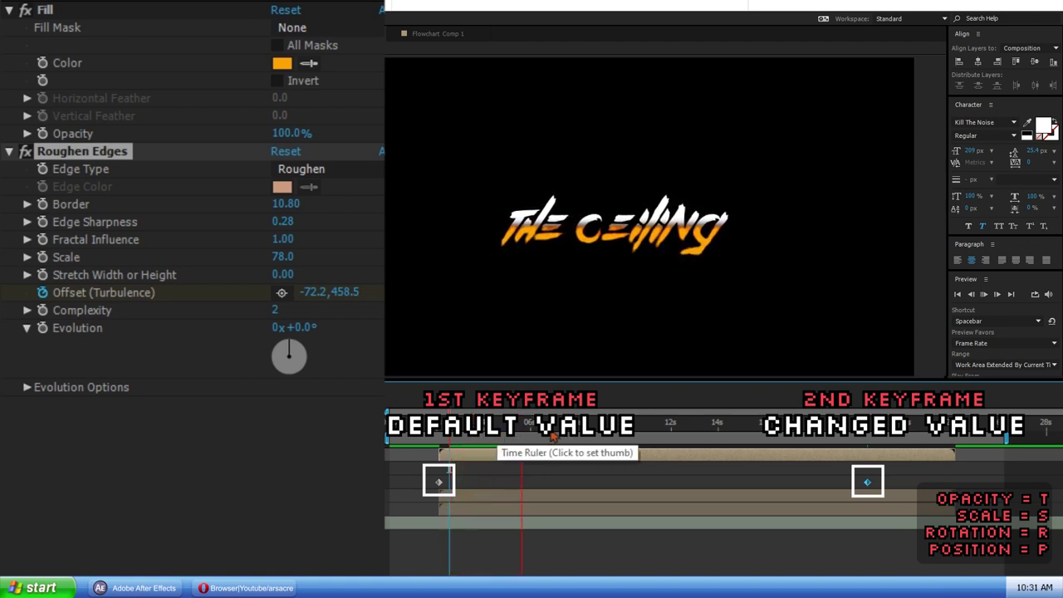
left_click_drag(553, 436, 867, 436)
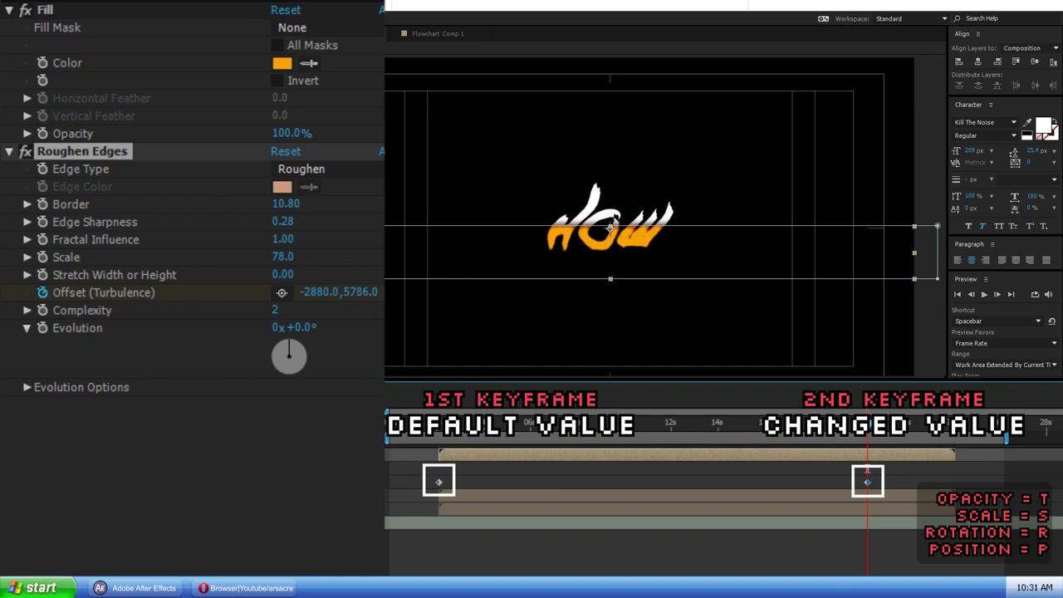
left_click_drag(320, 292, 233, 292)
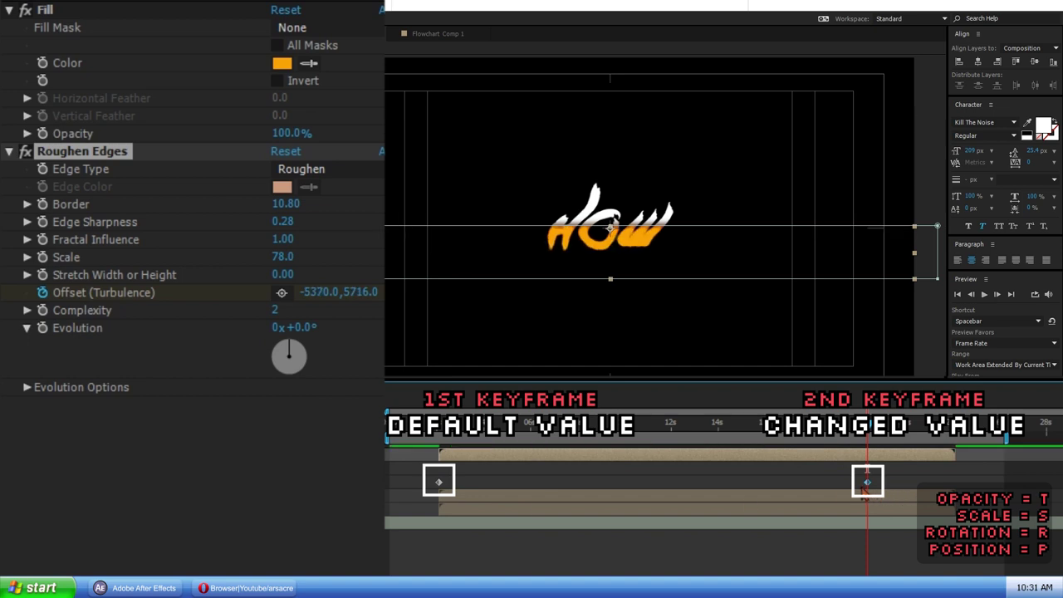
- Move the second Offset (Turbulence) keyframe to the end of the T 3 layer at about 24 seconds
left_click(873, 484)
left_click_drag(868, 481, 954, 481)
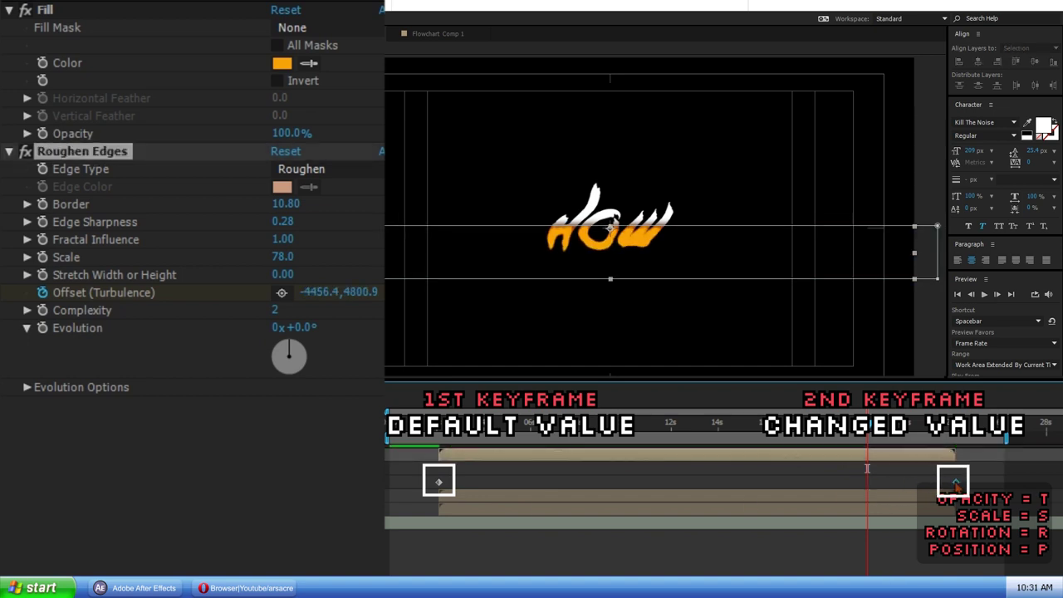
left_click_drag(866, 431, 475, 442)
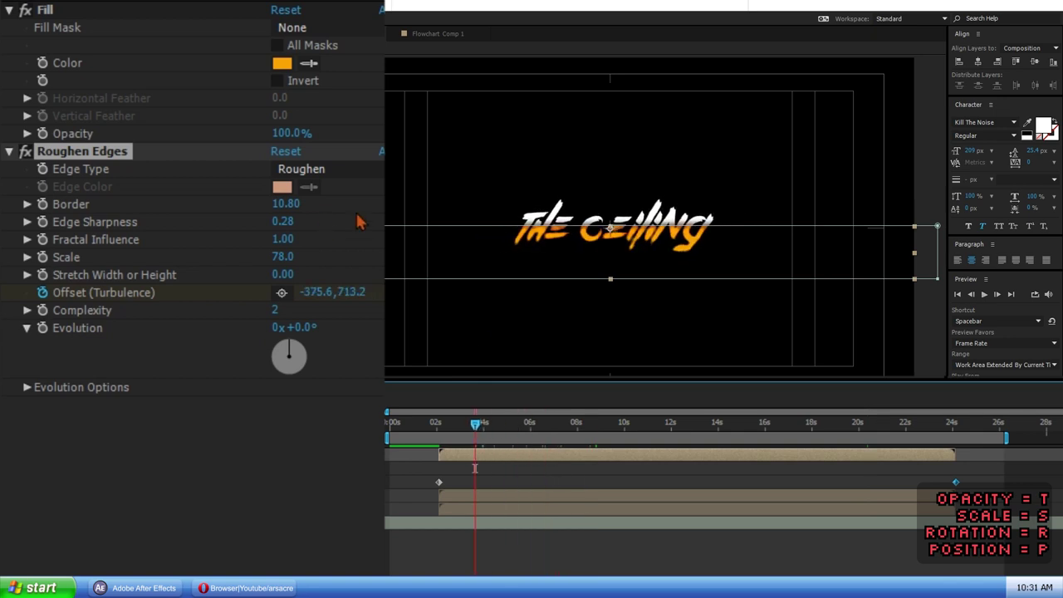
- Lower the upper edge of the T 3 mask slightly and send the layer below T 2 and T 1
mouse_move(629, 228)
left_mouse_down()
mouse_move(628, 216)
mouse_move(626, 235)
left_mouse_up()
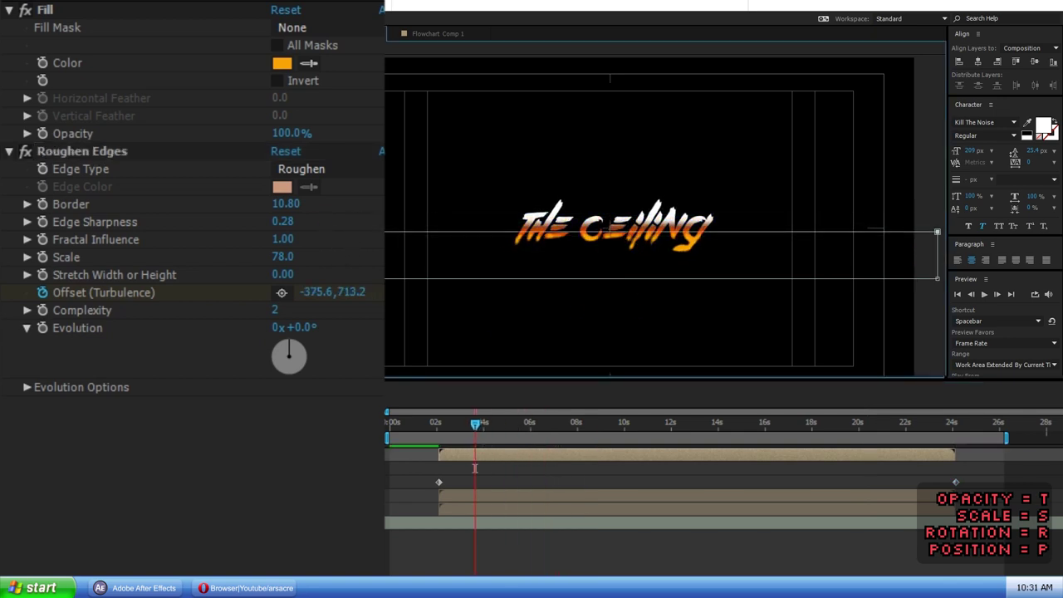
key("ctrl+bracketleft")
key("ctrl+bracketleft")
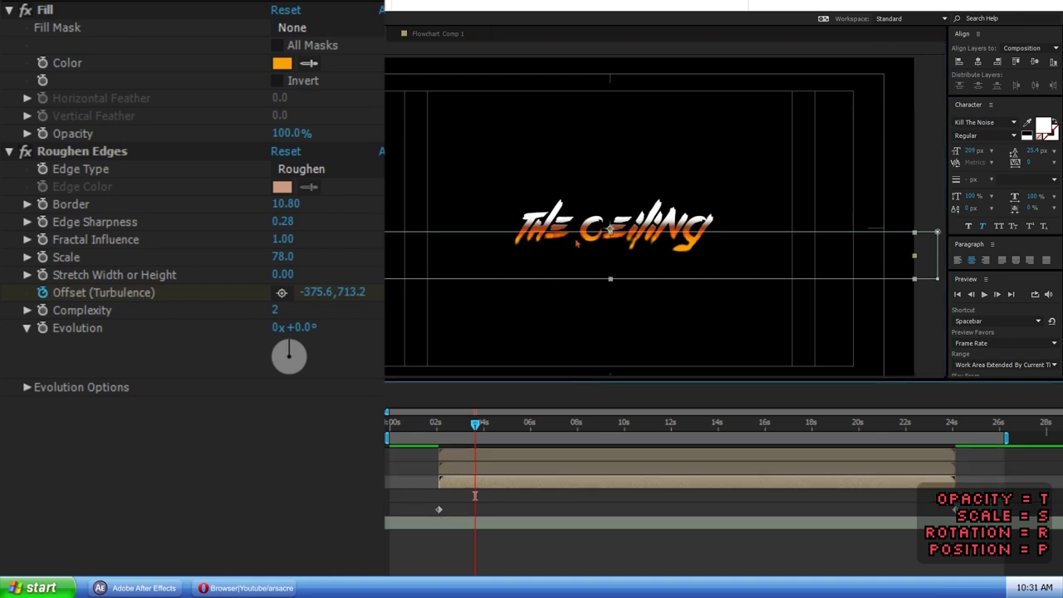
left_click_drag(577, 232, 577, 233)
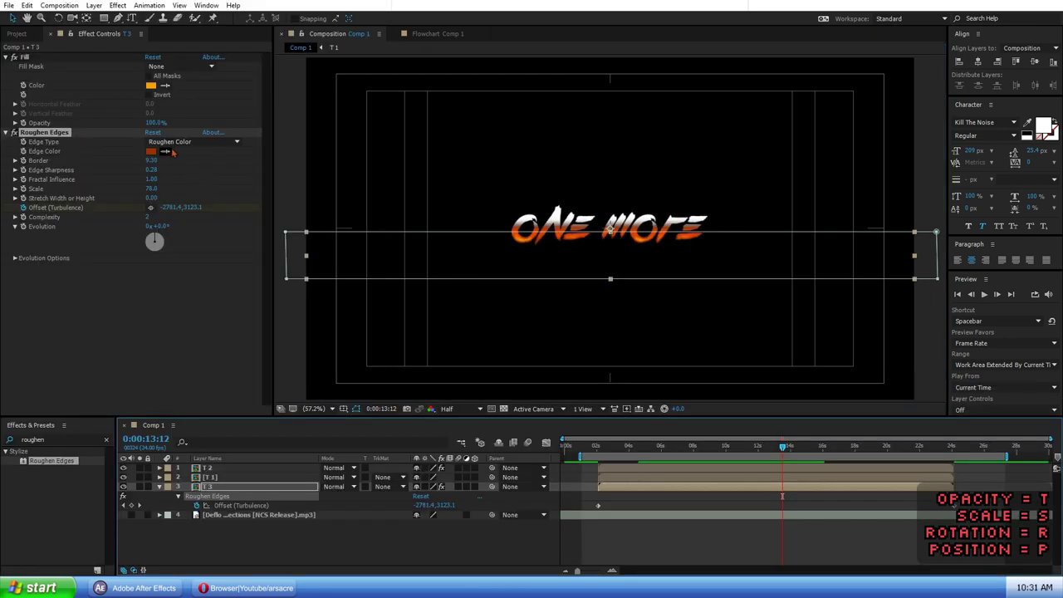
- Set the T 3 layer's Roughen Edges Edge Type to Photocopy and preview the lyrics from 0:00:13:12 to about 0:00:15:04
left_click(193, 141)
left_click(189, 226)
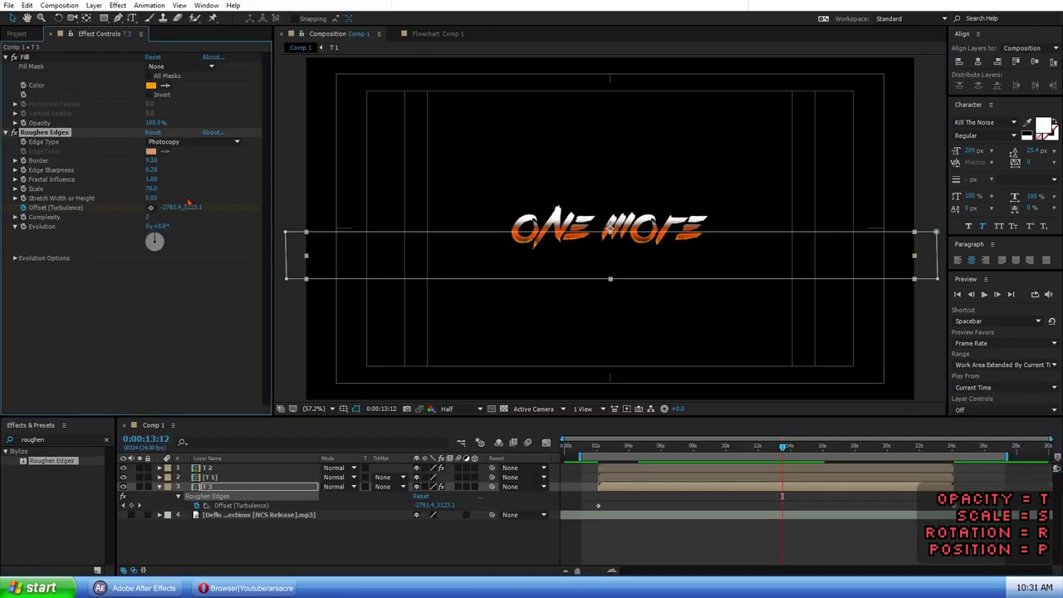
key("space")
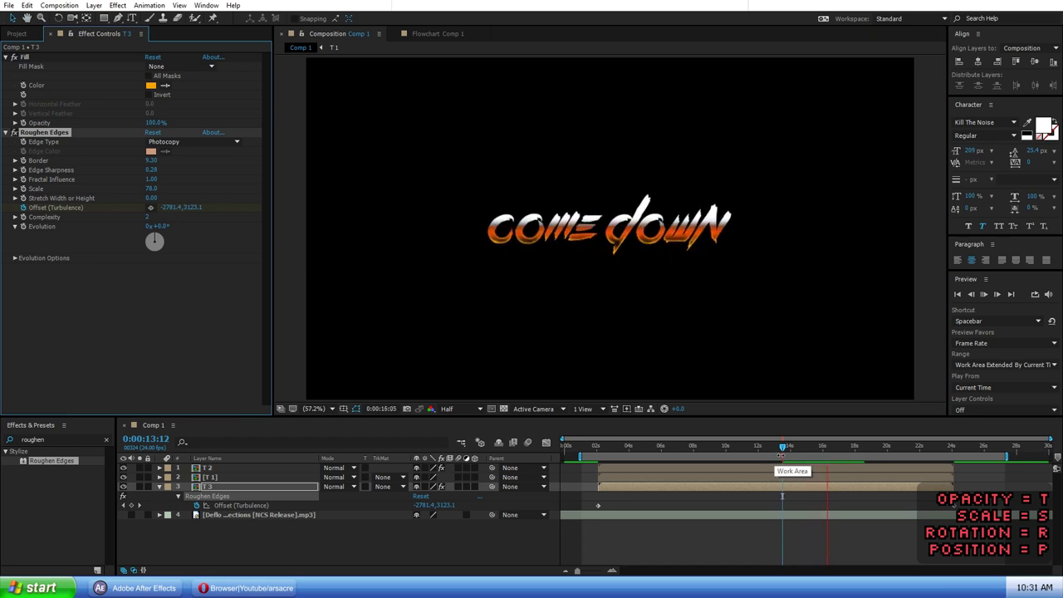
left_click(790, 451)
left_click_drag(790, 450, 810, 450)
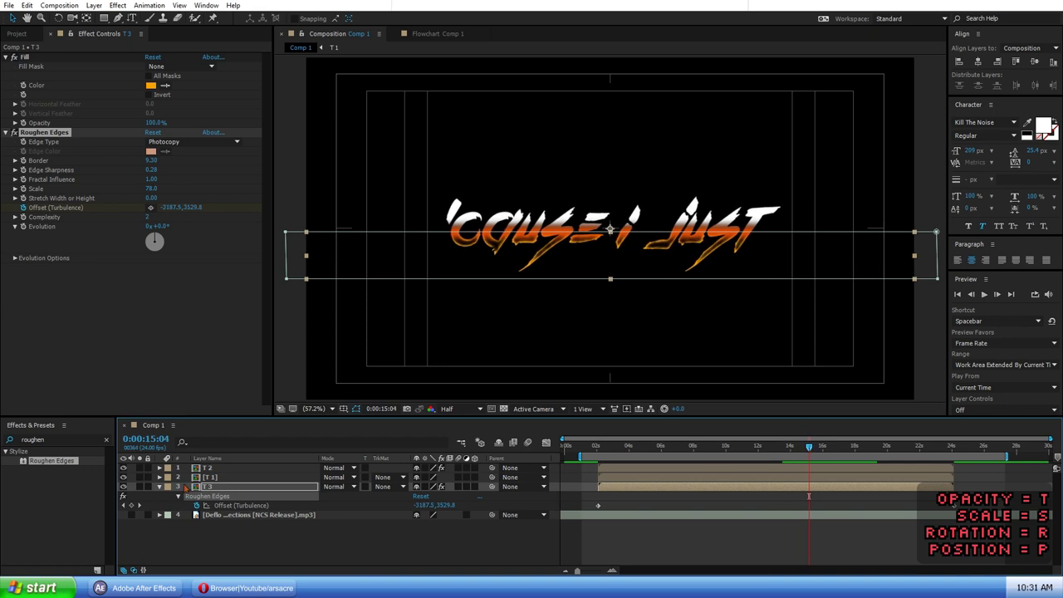
- Duplicate the T 3 layer and place the copy directly beneath the original in the layer stack
left_click(160, 487)
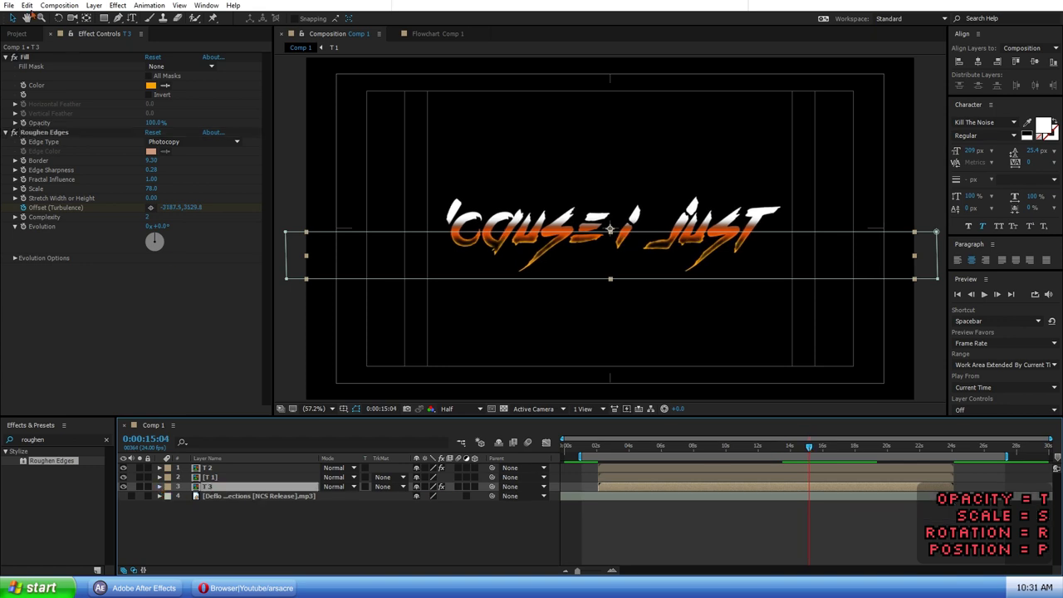
left_click(28, 5)
left_click(29, 148)
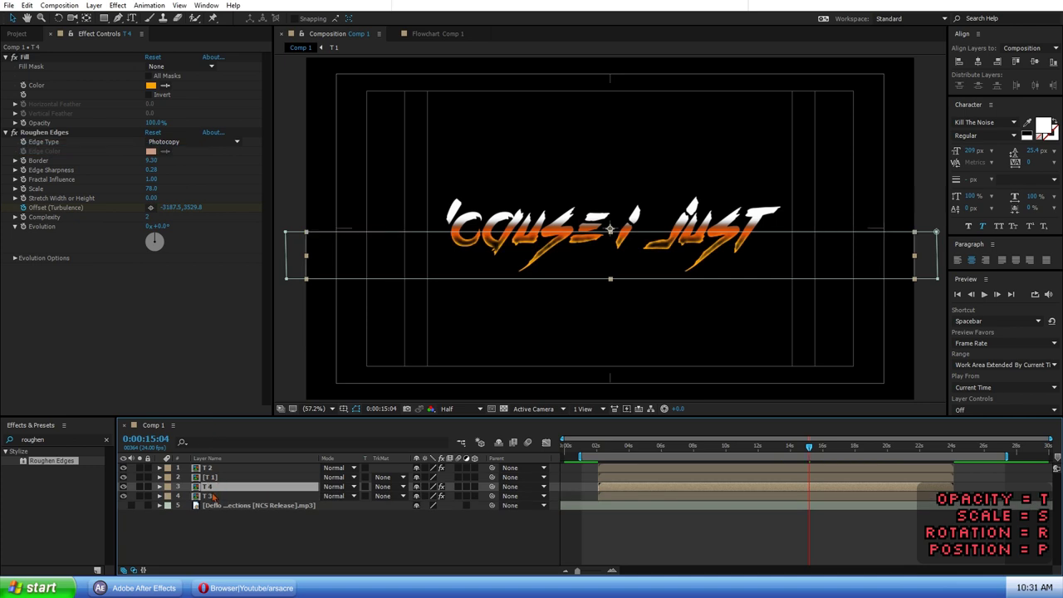
left_click_drag(207, 490, 213, 499)
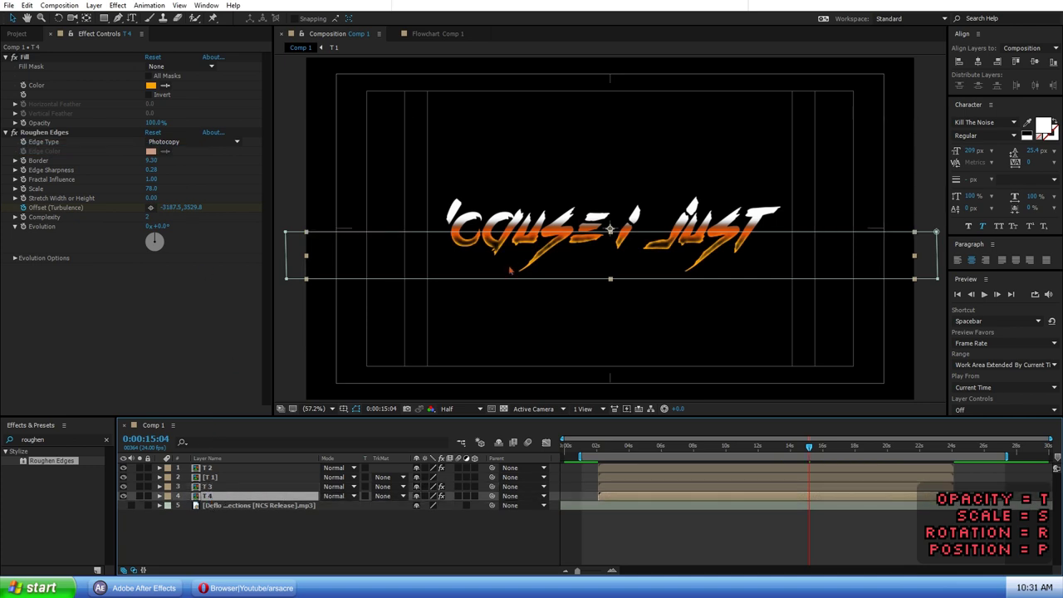
- Set the T 4 layer's Roughen Edges to Edge Type Roughen, with Border at 23 and Scale at 173
left_click(191, 141)
left_click(174, 244)
left_click(191, 141)
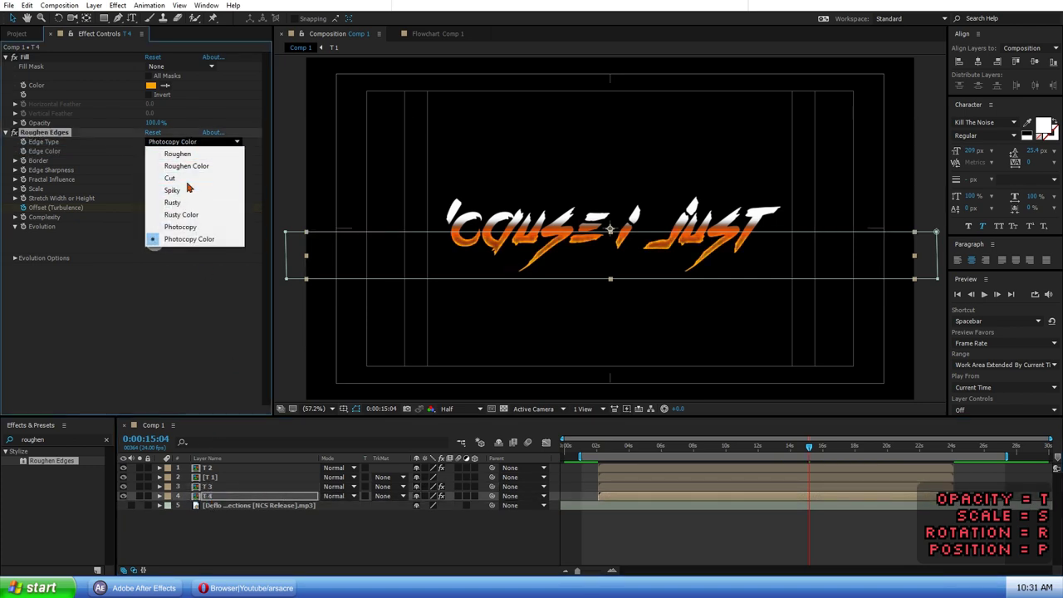
left_click(163, 151)
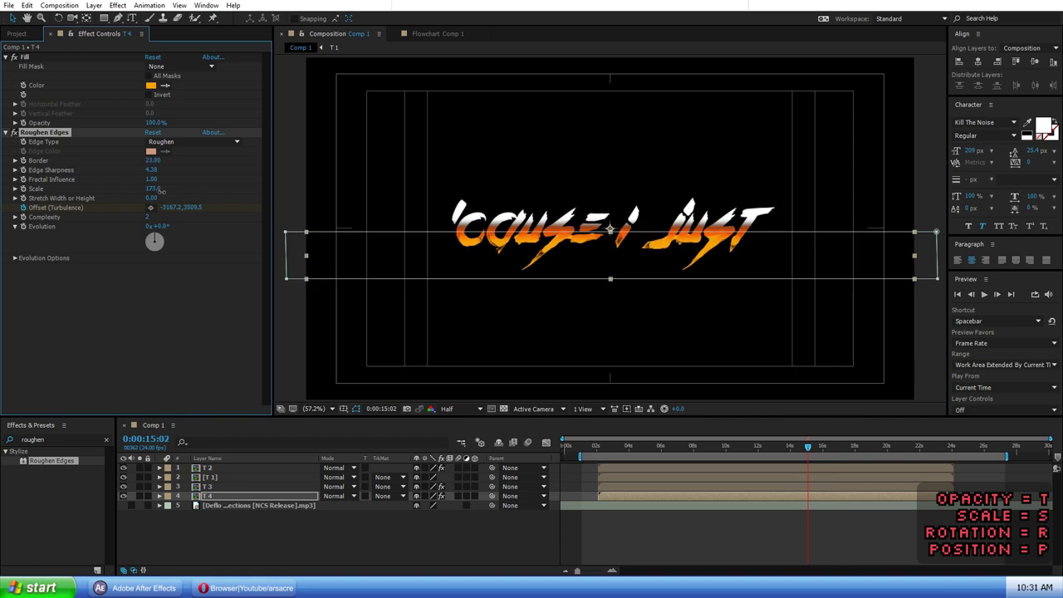
- Apply Turbulent Displace to T 4 between Fill and Roughen Edges, with Amount 55 and Size 19.5
type("turb")
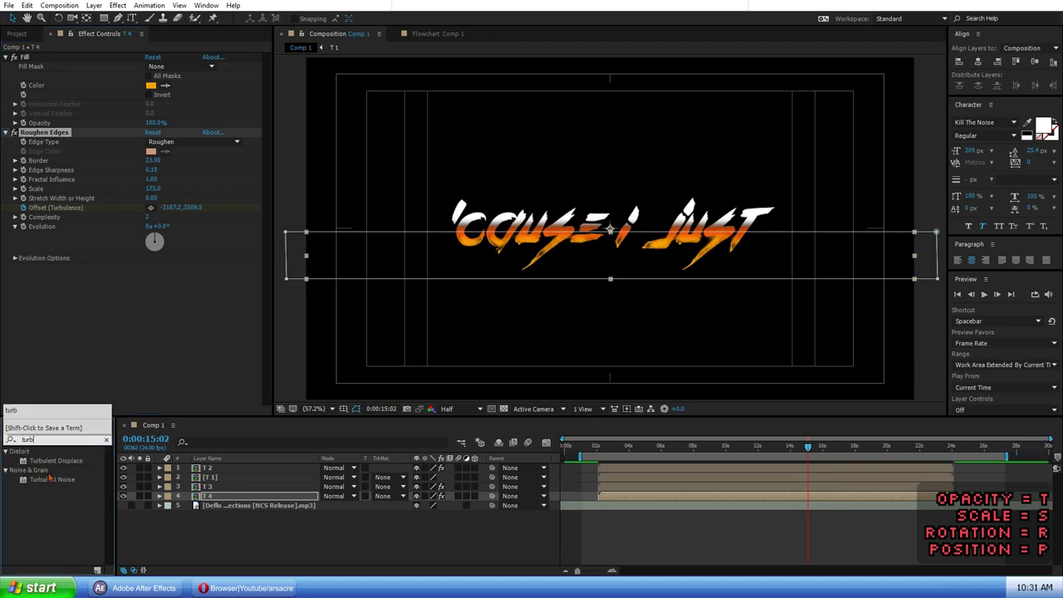
left_click_drag(55, 460, 60, 131)
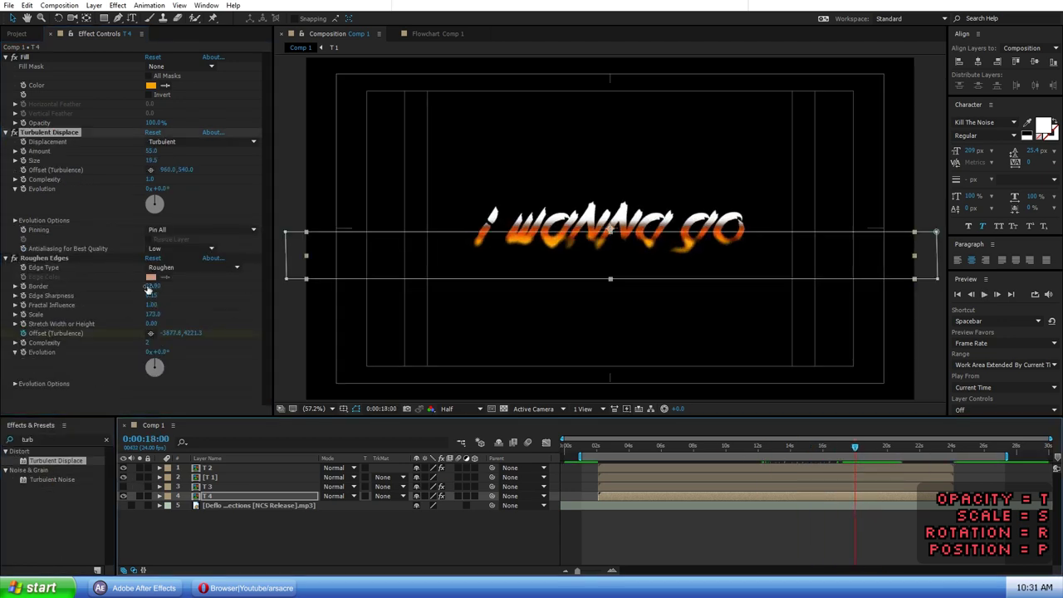
- Set T 4's Roughen Edges to Border 16.1, Edge Sharpness 0.16, Fractal Influence 0.99 and Scale 105, and preview it
left_click(45, 258)
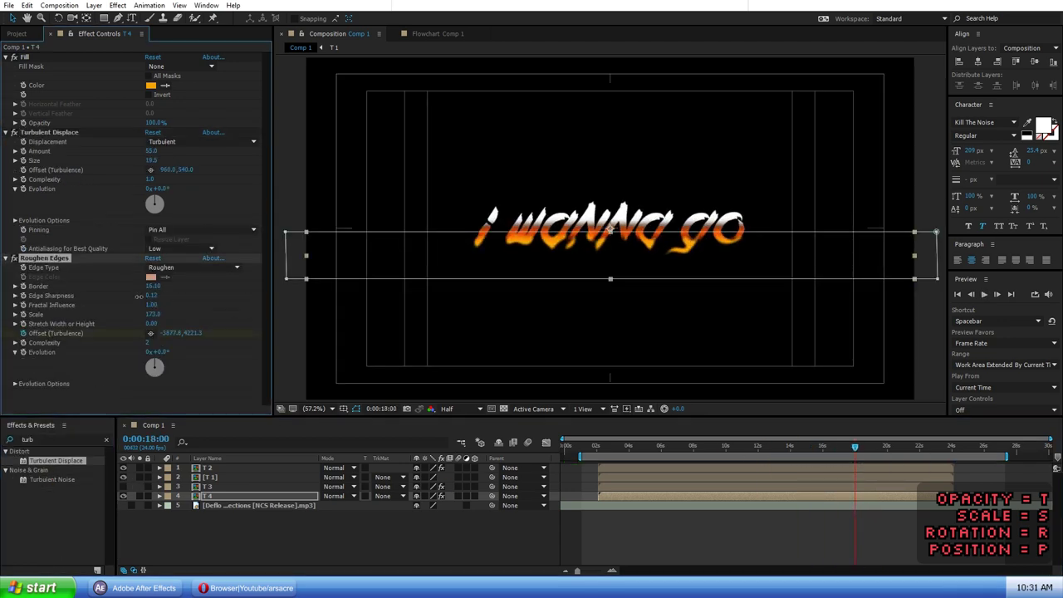
key("space")
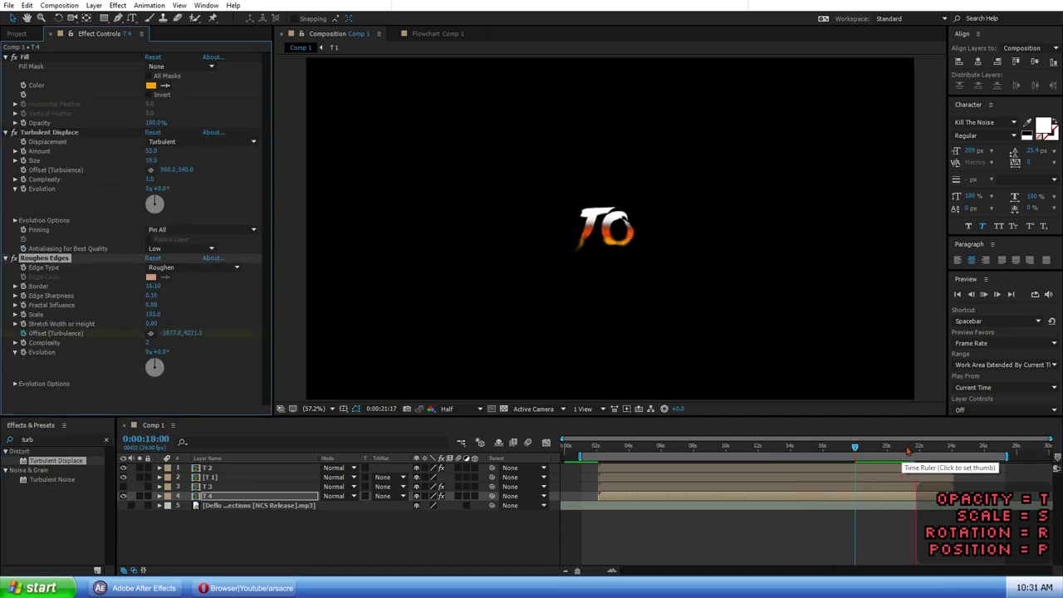
key("space")
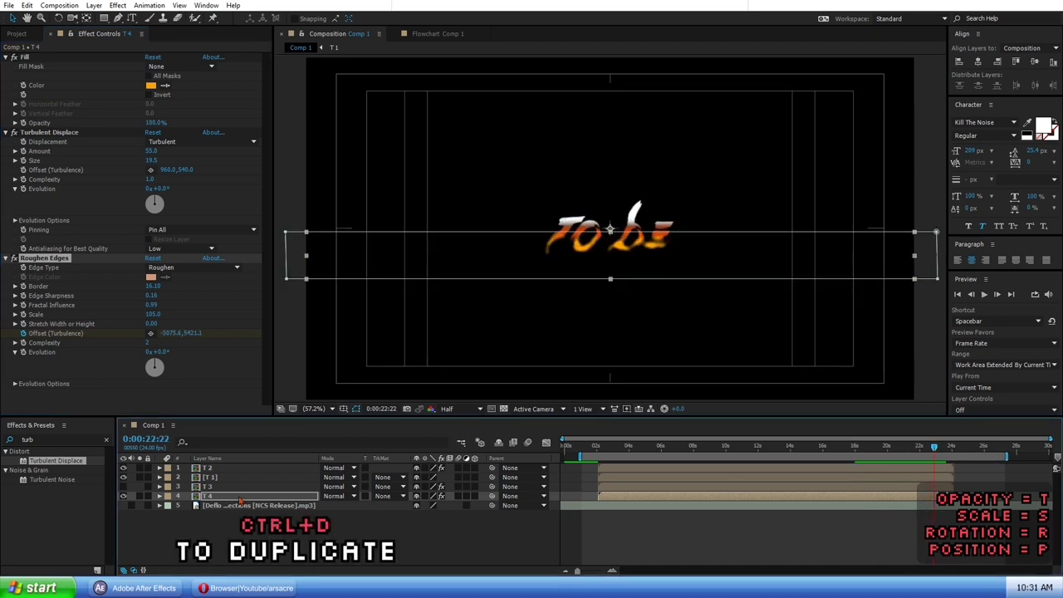
- Duplicate the T 4 layer and rename the copy Smoke
key("ctrl+d")
key("Return")
type("Smoke")
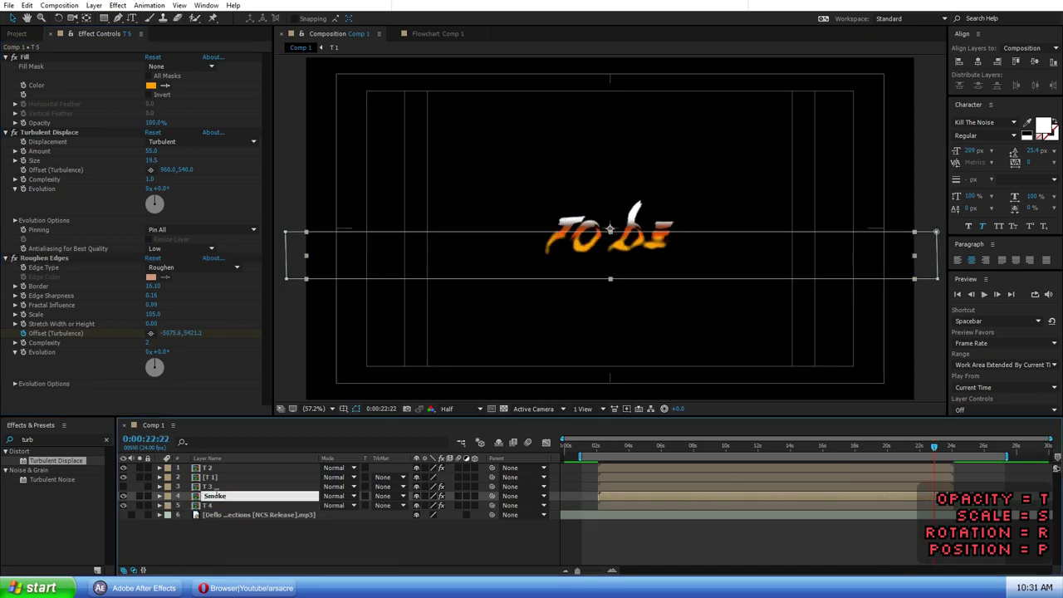
key("Return")
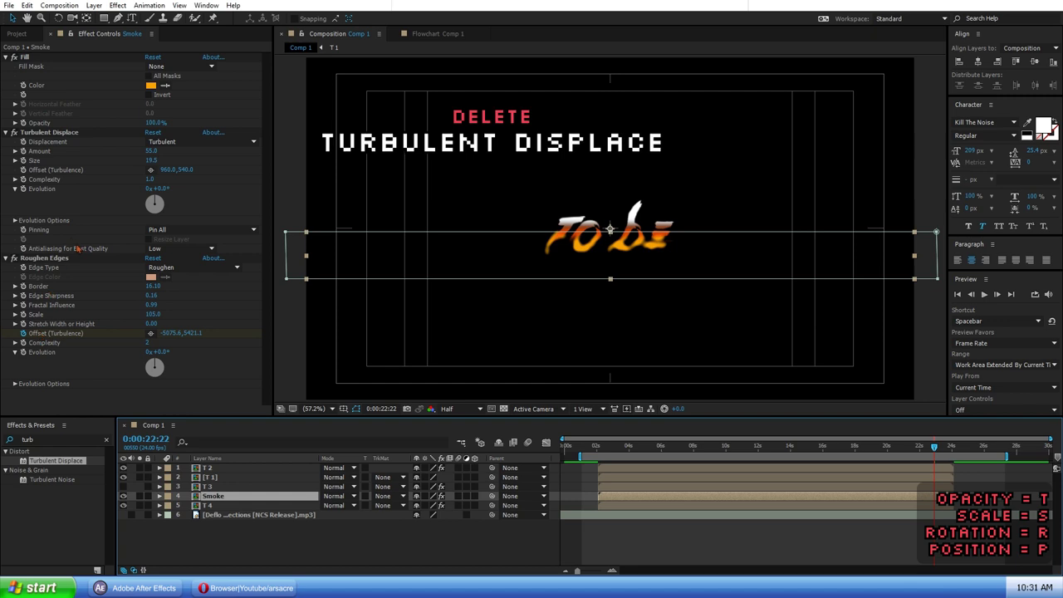
- Delete Turbulent Displace from the Smoke layer and raise its mask's upper edge above the lyric text
left_click(50, 133)
key("Delete")
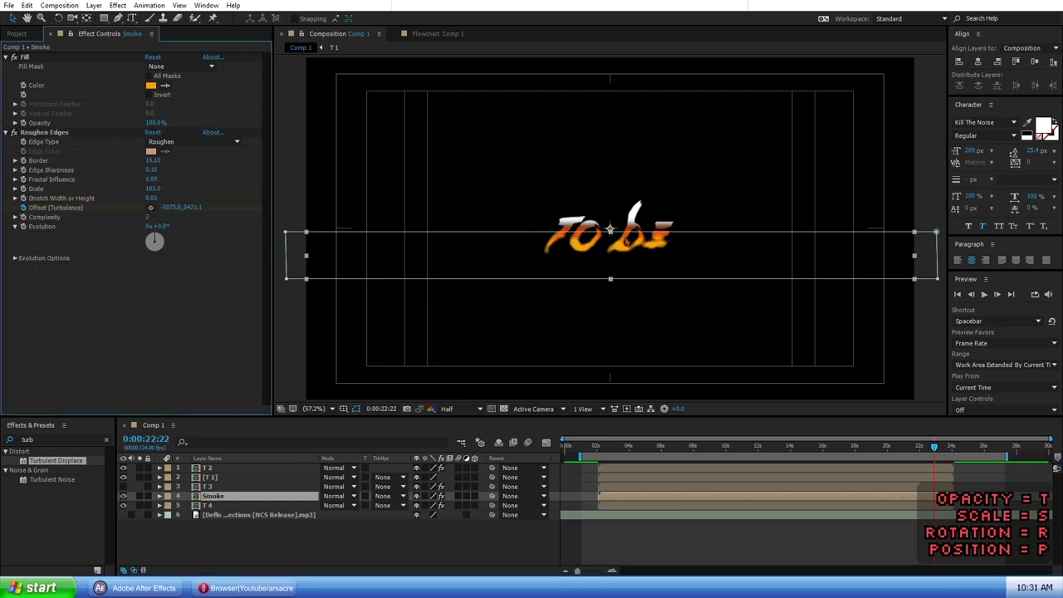
left_click_drag(625, 233, 625, 194)
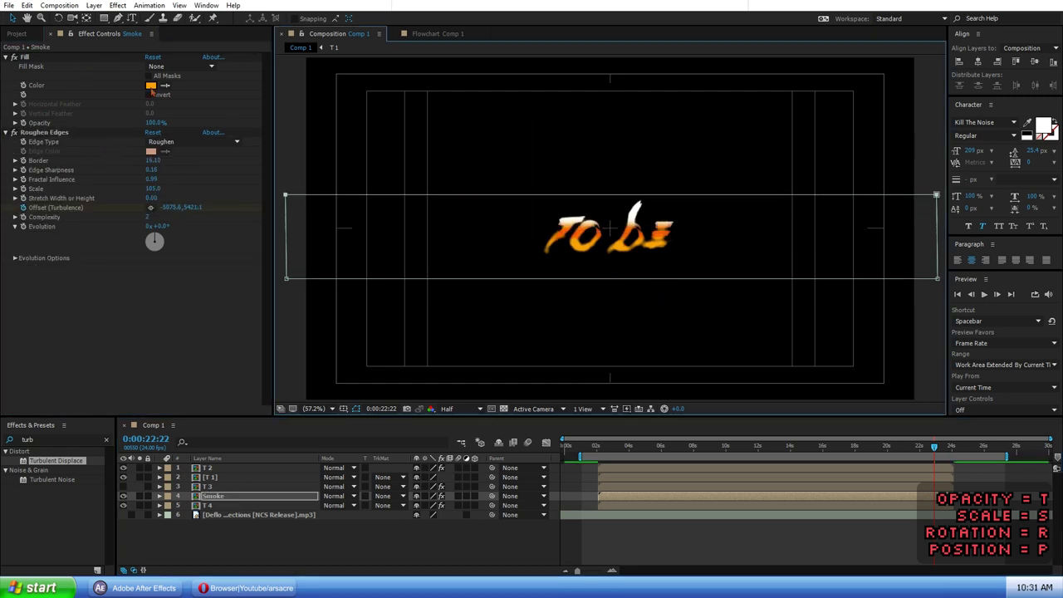
- Change the Smoke layer's Fill color to light grey and move the layer beneath T 4
left_click(150, 85)
left_click(808, 414)
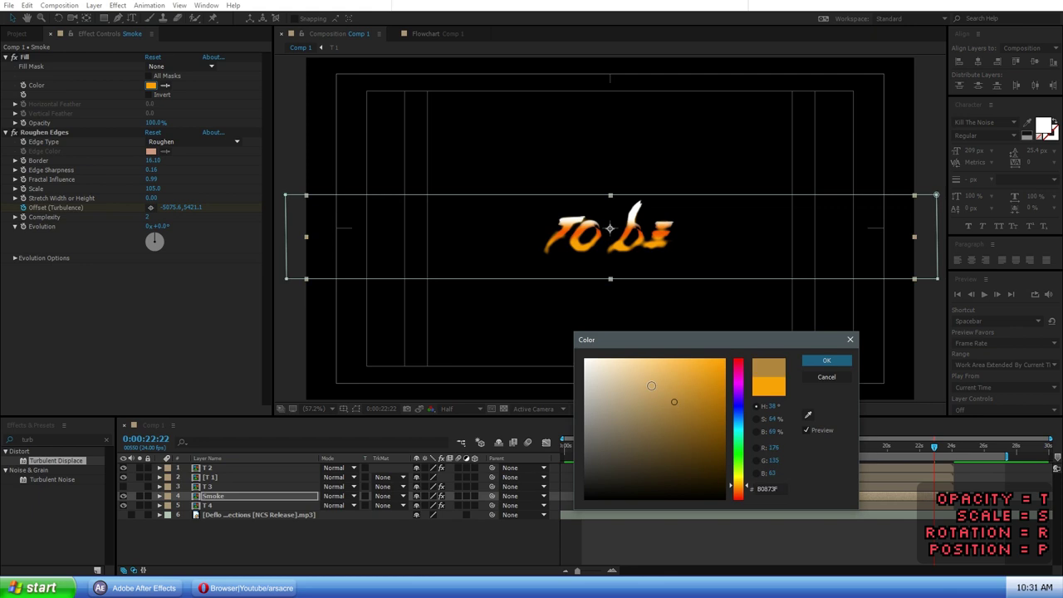
left_click(232, 495)
key("Return")
left_click_drag(231, 495, 211, 512)
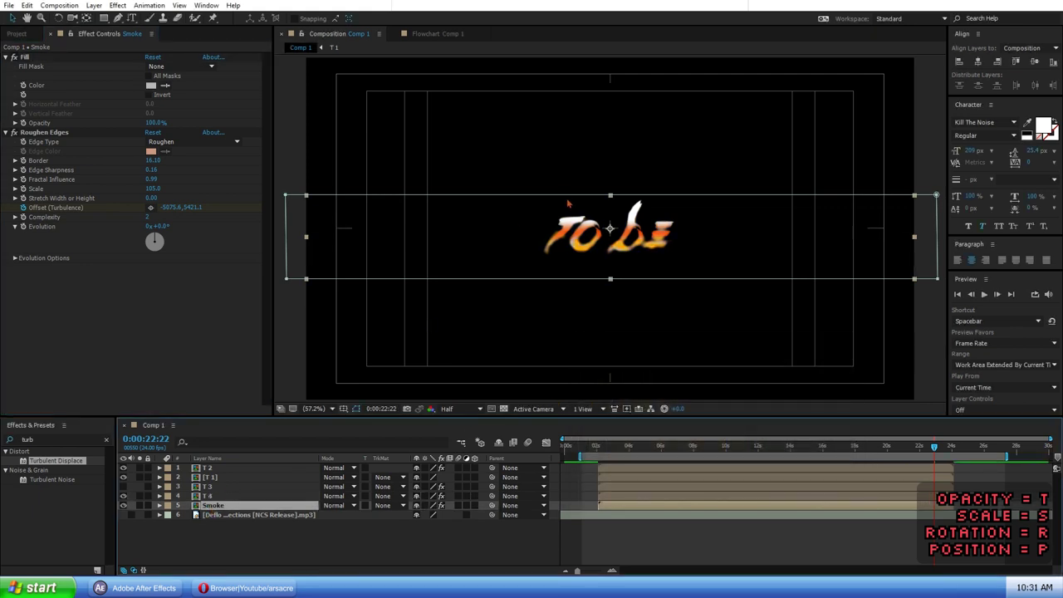
- Set Smoke's Roughen Edges Border to 57.2, re-key its Offset (Turbulence) at 0:00:24:02 with X 0 and a large negative Y, and preview
left_click_drag(152, 162, 383, 190)
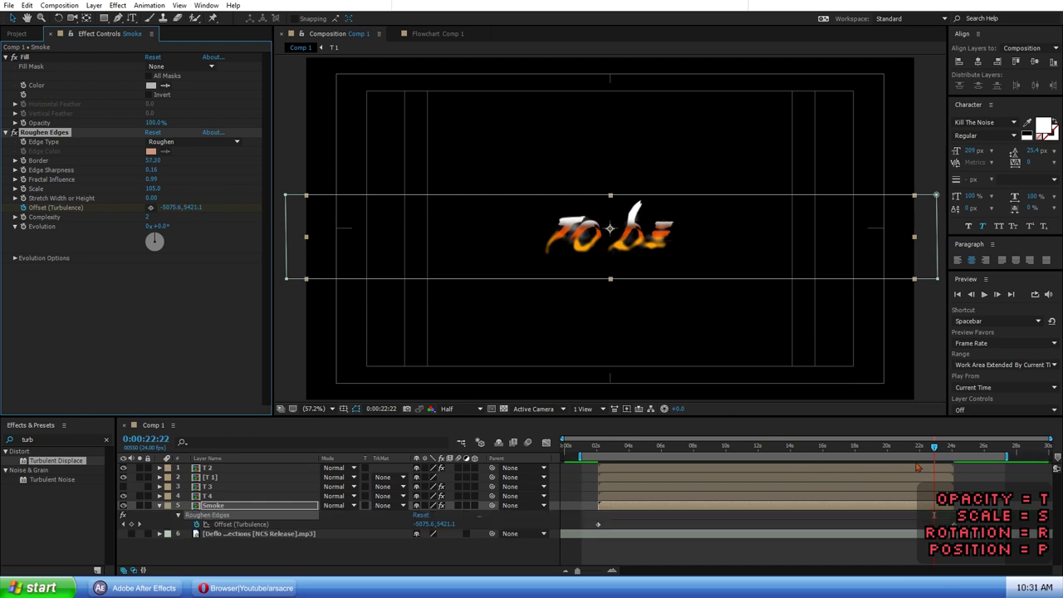
key("u")
left_click(952, 447)
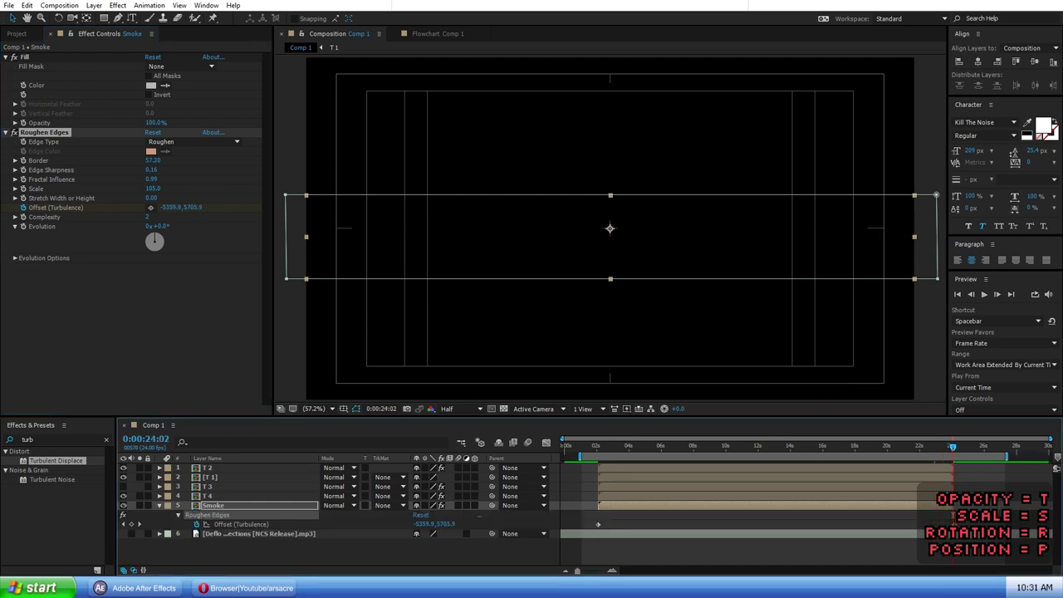
left_click(1006, 524)
key("Delete")
left_click(131, 524)
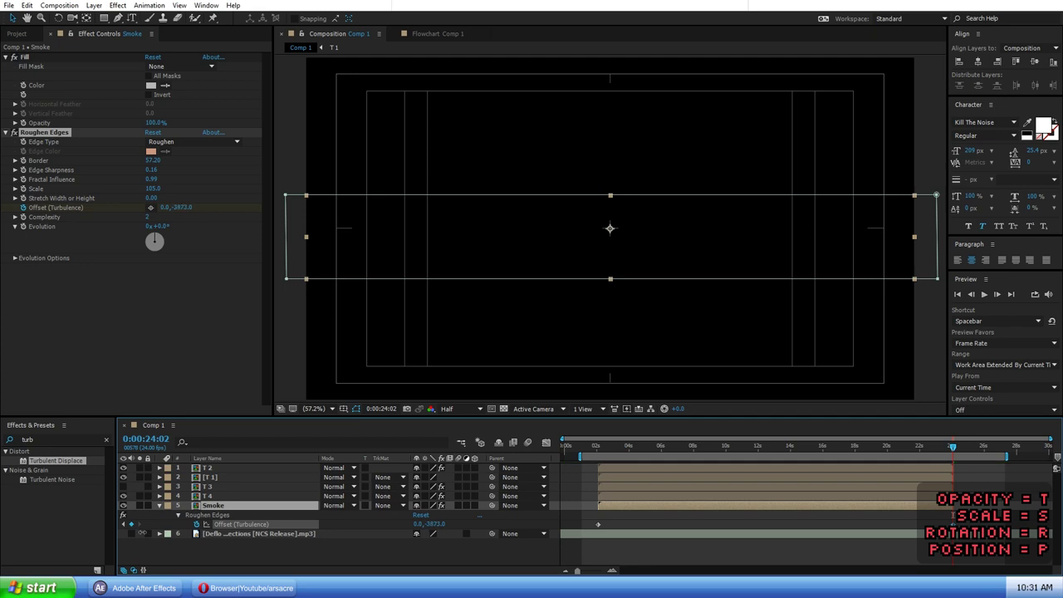
left_click_drag(48, 538, 34, 539)
left_click(616, 446)
key("space")
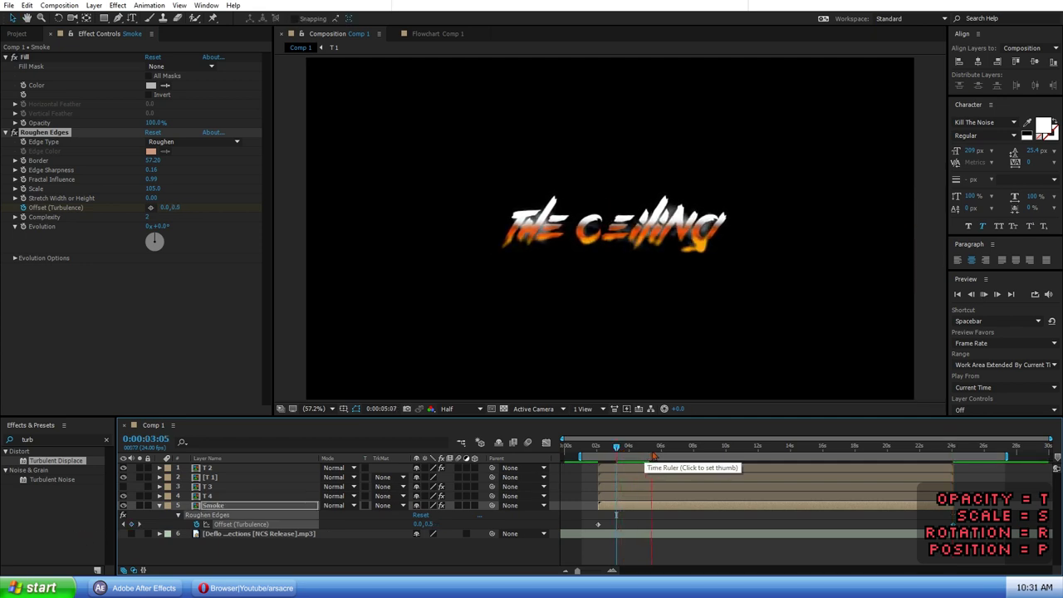
left_click(656, 456)
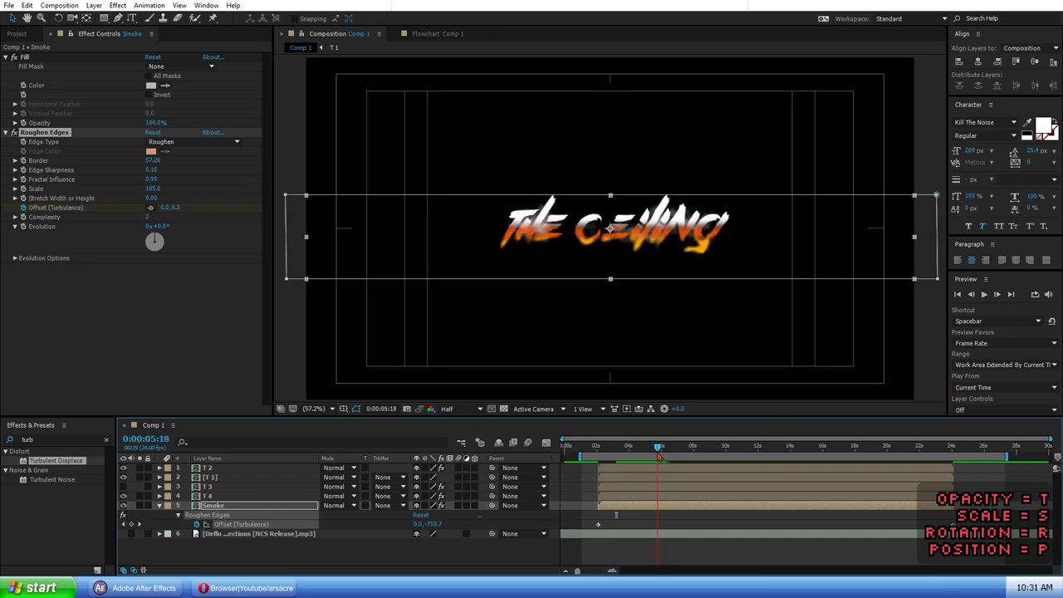
- Scale the Smoke layer up uniformly to about 129% and preview the result from 0:00:05:17
key("s")
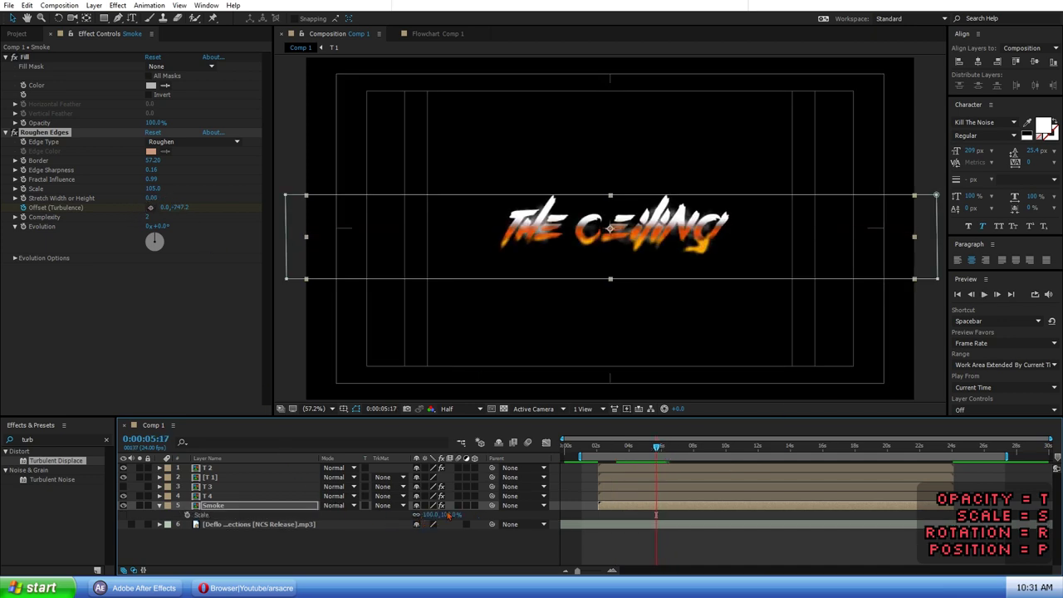
left_click_drag(448, 515, 619, 515)
key("space")
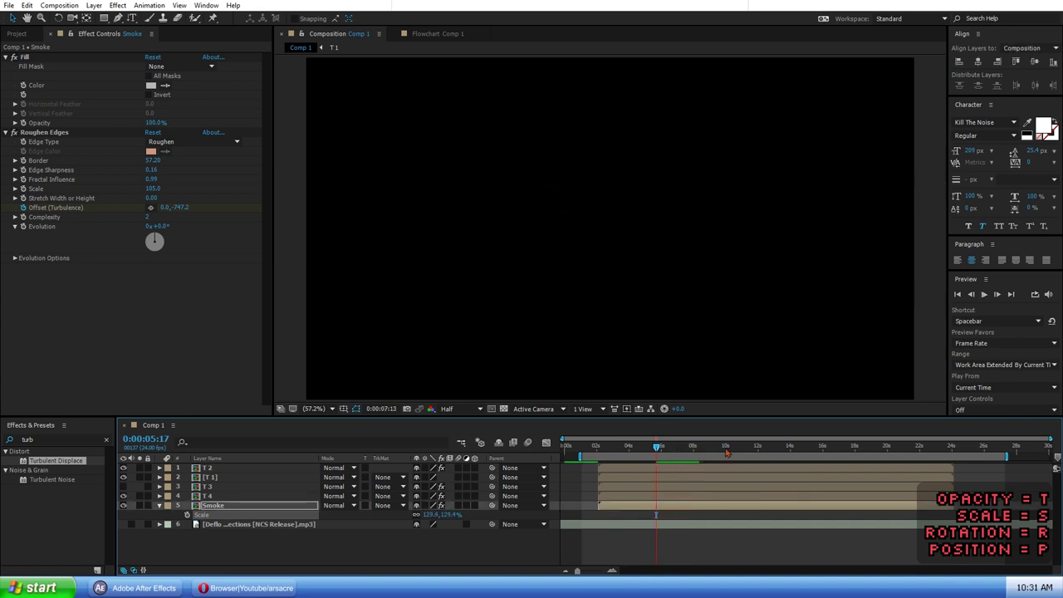
- Set Smoke's Roughen Edges Border to 104.9, Edge Sharpness to 0.36, Fractal Influence to 0.68 and Scale to 130, previewing the result
left_click_drag(725, 450, 755, 451)
key("space")
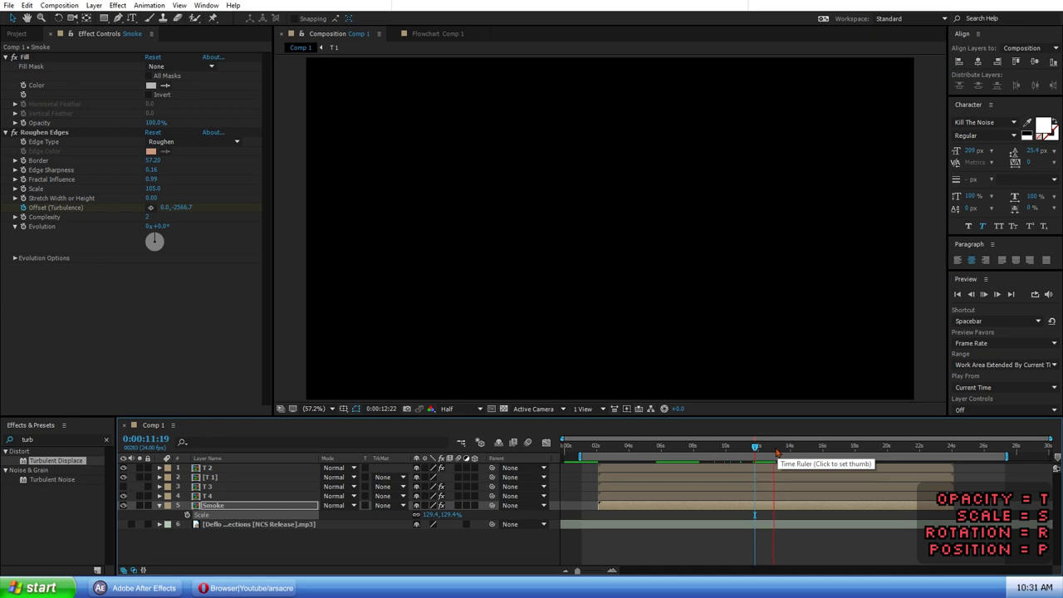
key("space")
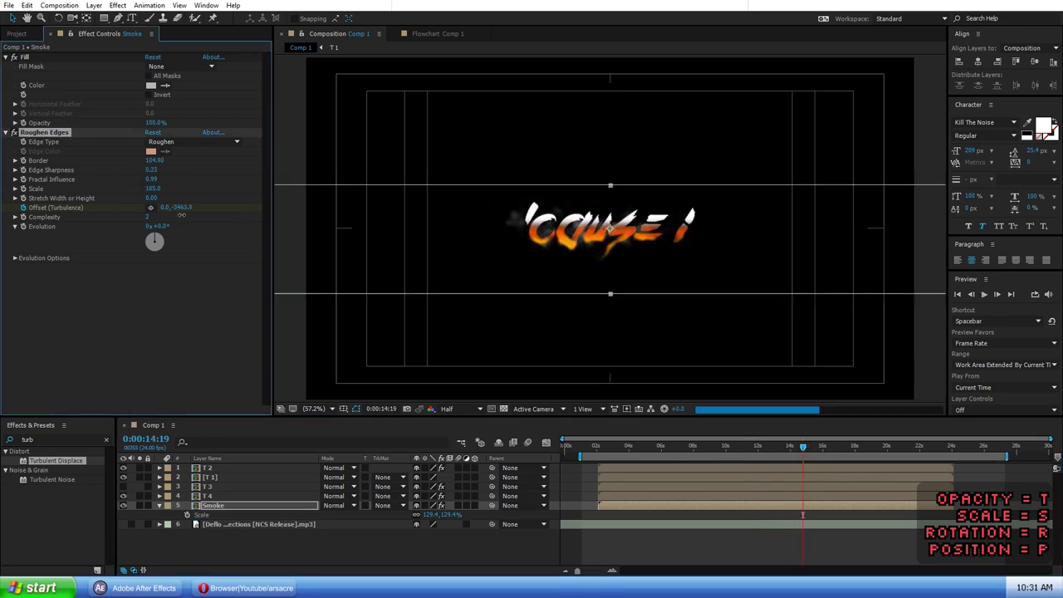
left_click_drag(500, 209, 317, 208)
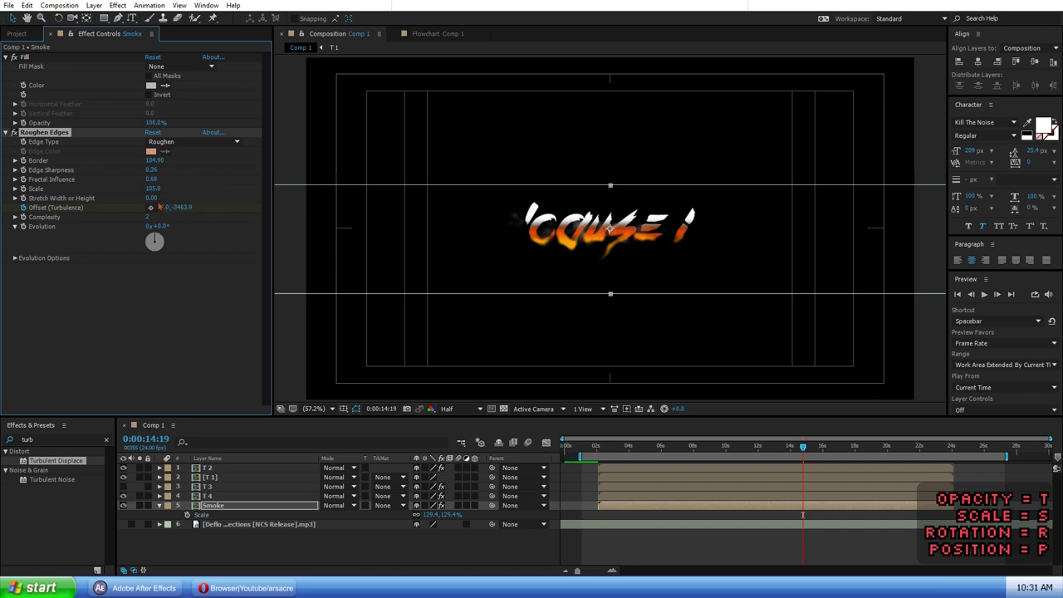
left_click_drag(167, 191, 248, 189)
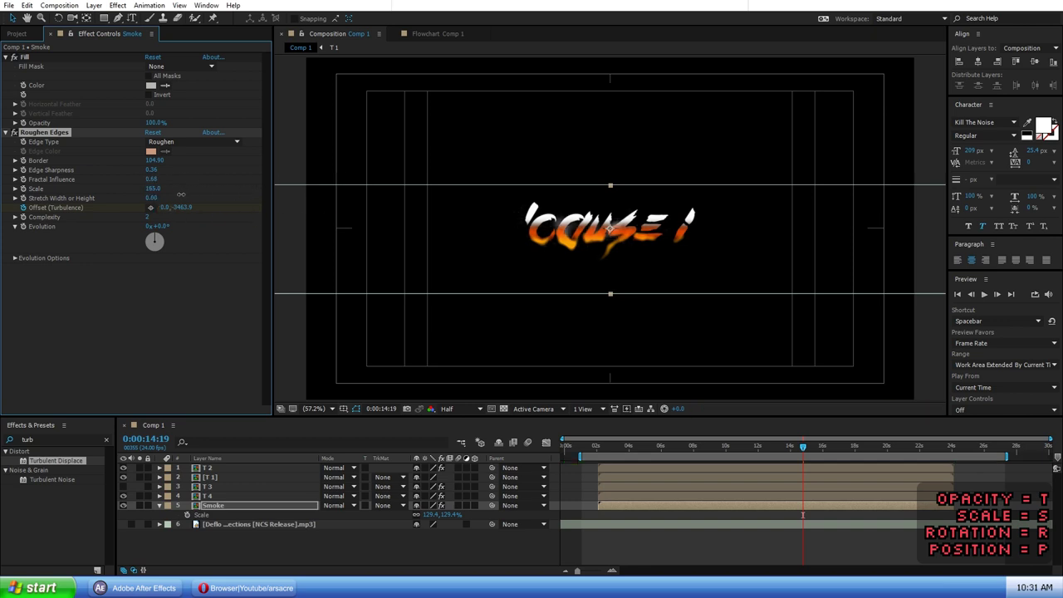
key("space")
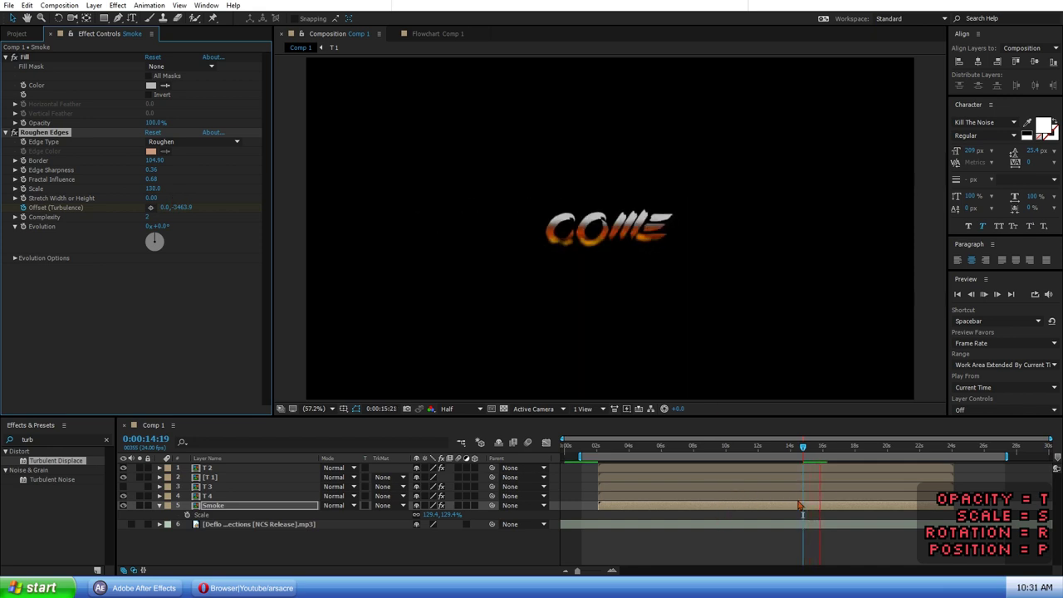
- Rename layer T 3 as Outline, make it visible, and flip its mask's lower edge up above the lyric text
left_click(838, 486)
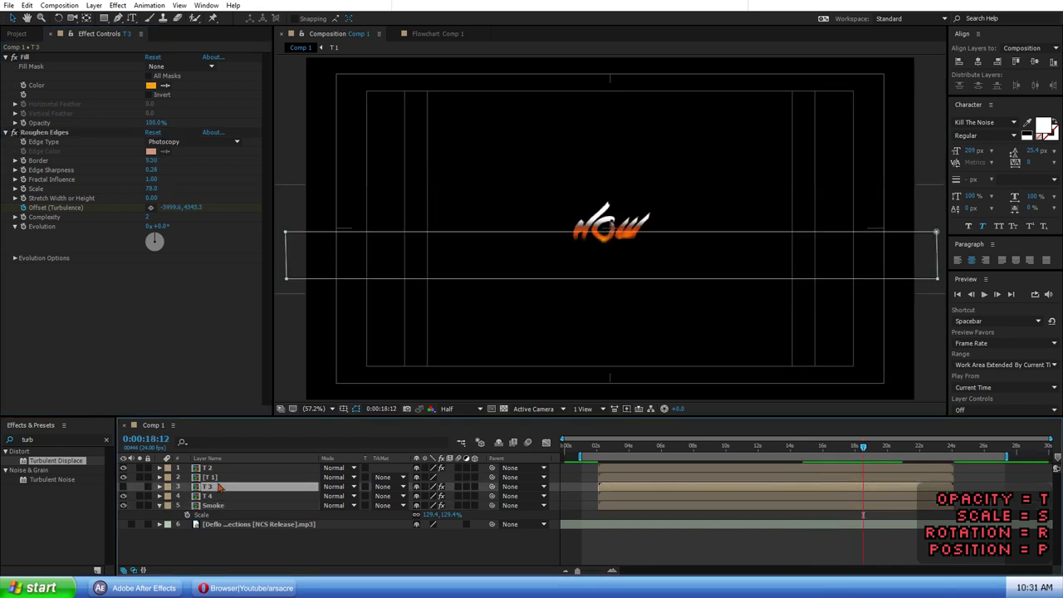
key("Return")
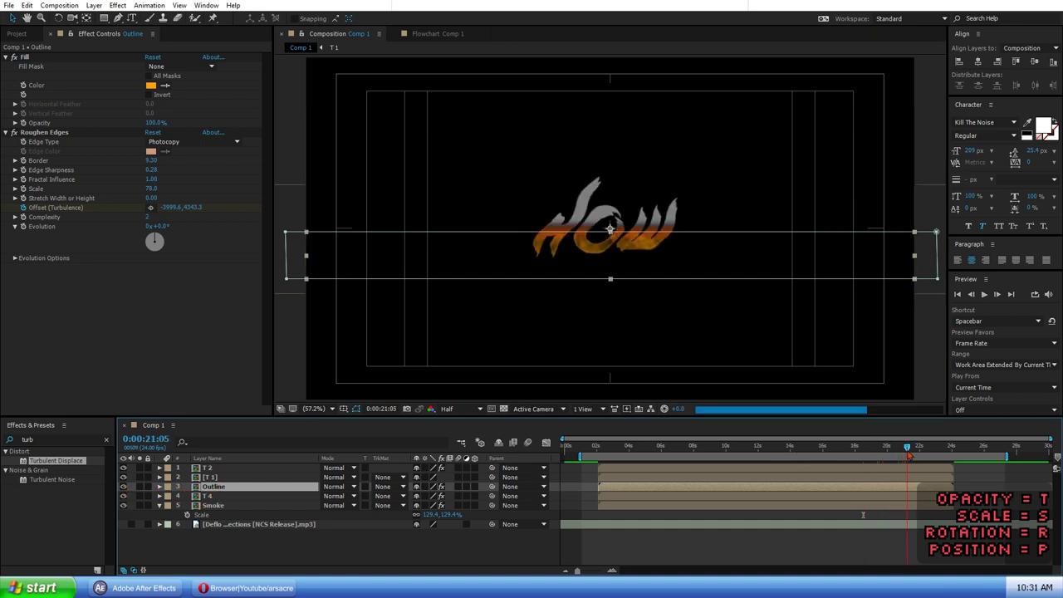
left_click_drag(906, 449, 898, 448)
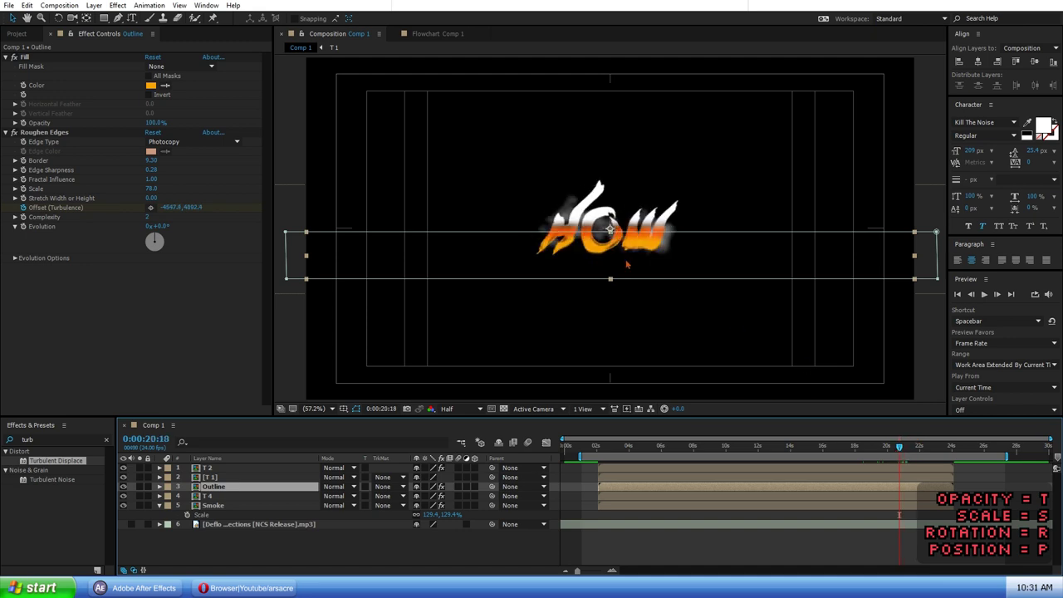
left_click_drag(624, 279, 634, 169)
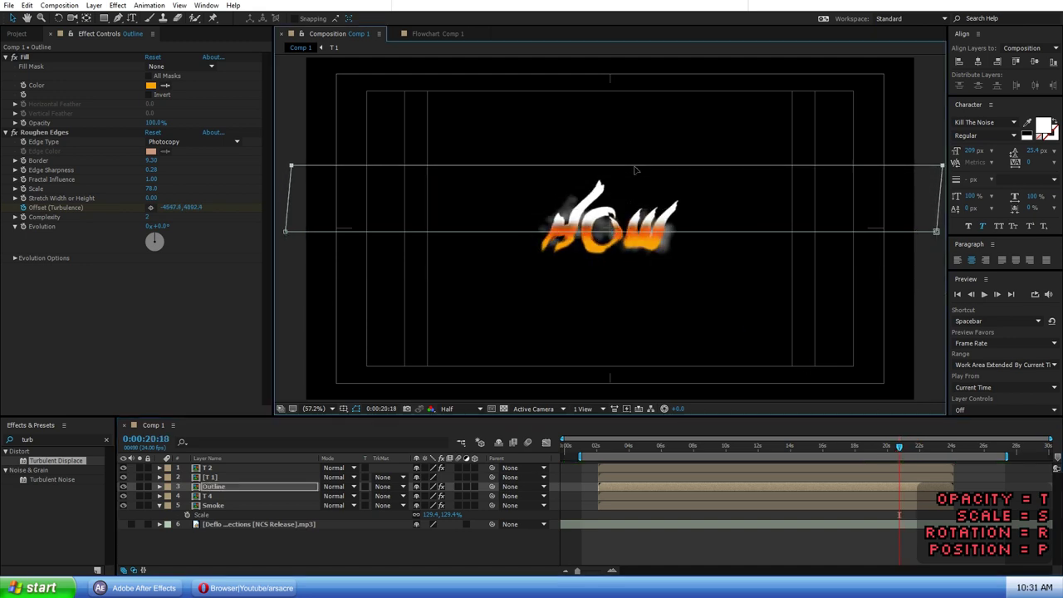
- Darken the Outline layer's Fill color to near-black and try the layer above T 2 in the stack
left_click(151, 87)
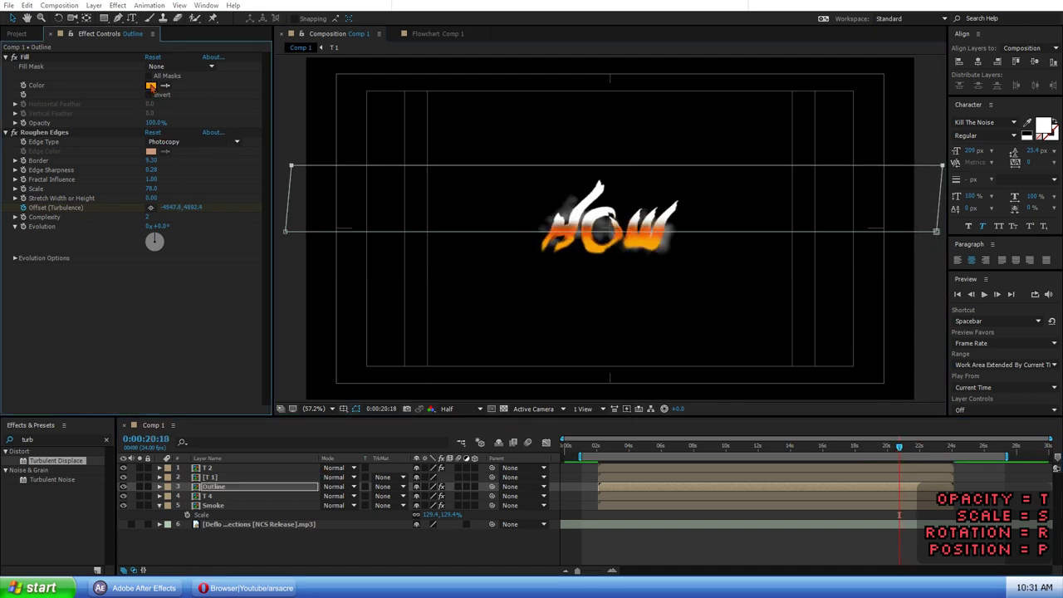
left_click_drag(616, 383, 591, 492)
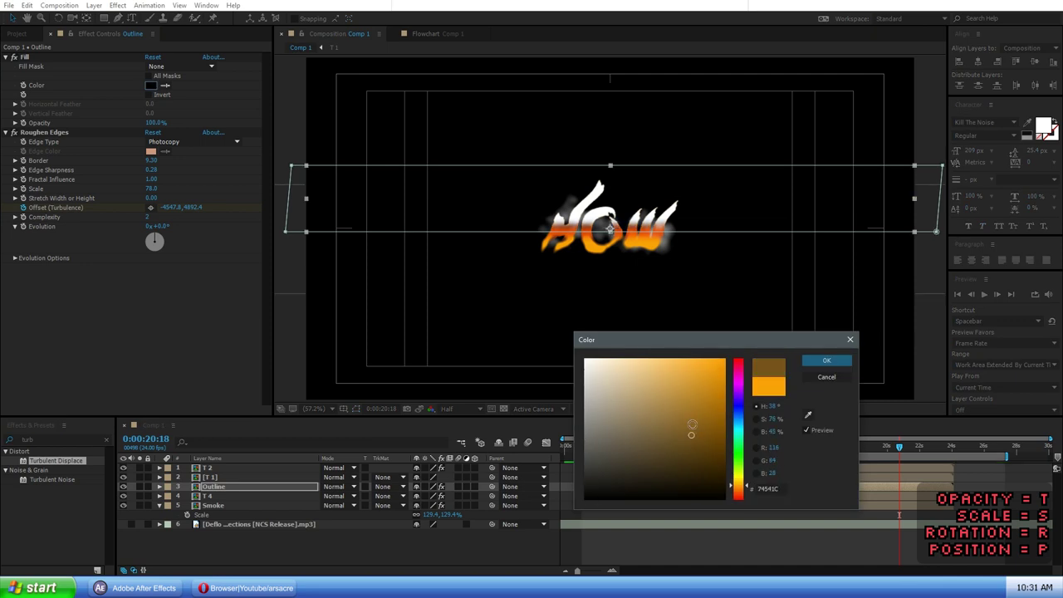
key("Return")
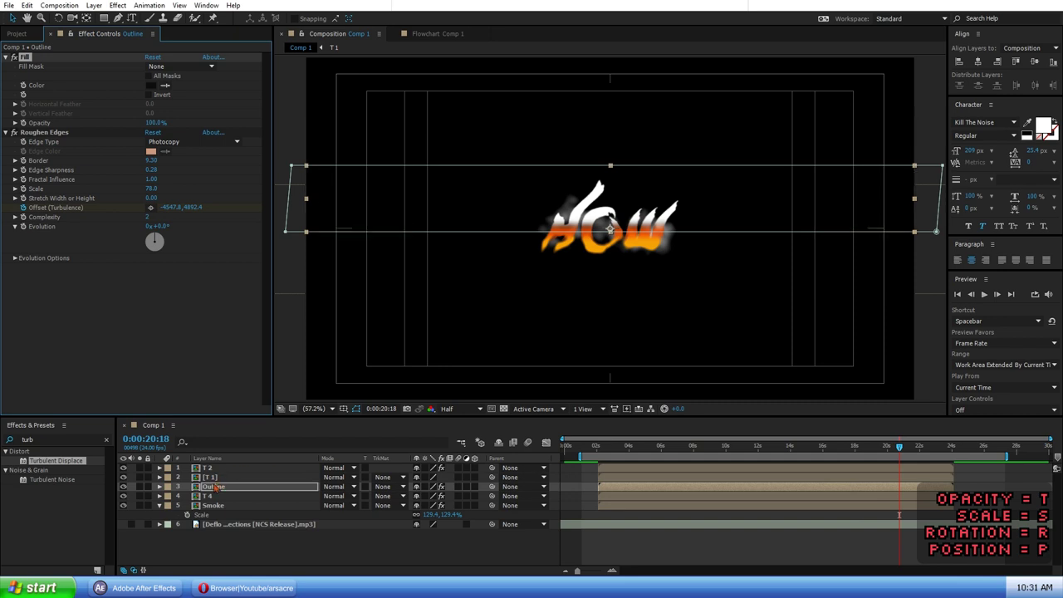
left_click_drag(214, 487, 223, 469)
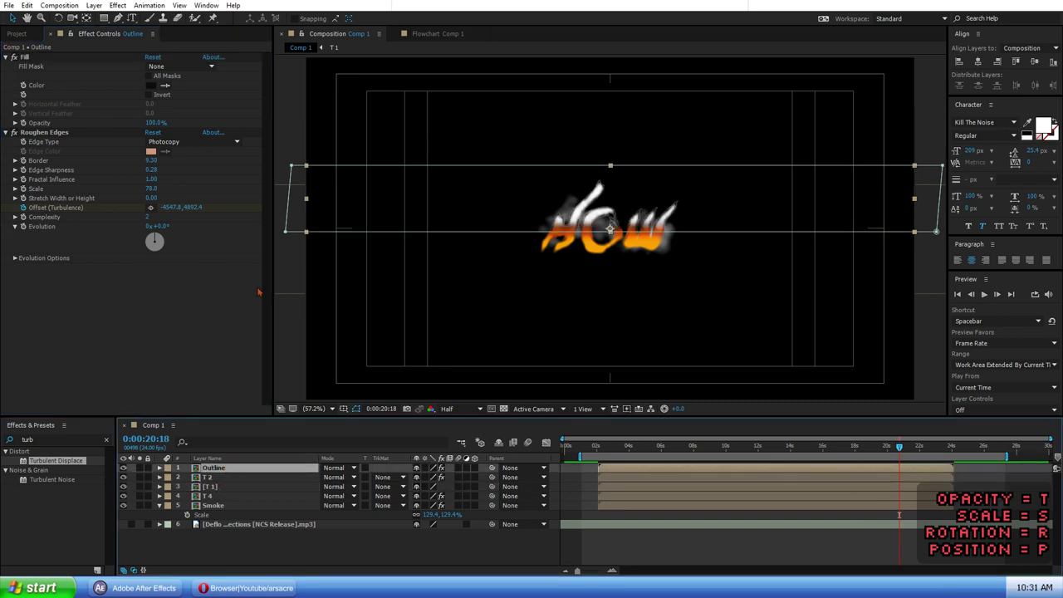
left_click_drag(899, 514, 842, 514)
key("ctrl+z")
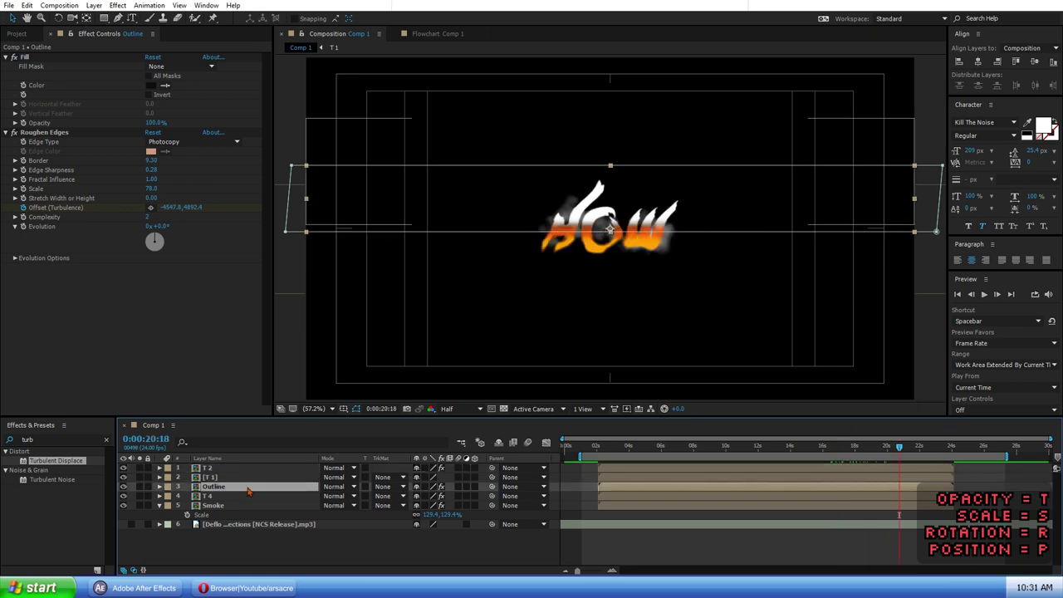
- Delete the Outline layer from Comp 1
left_click(216, 477)
left_click(213, 487)
key("Delete")
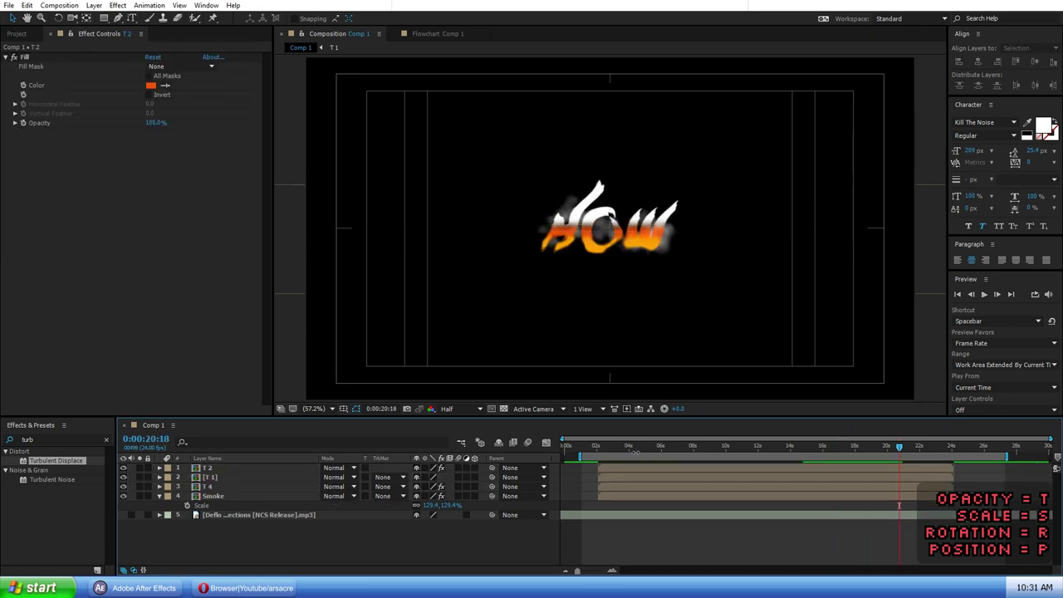
- Try a purple Fill color, C600FF, on the T 4 layer at 0:00:04:16
left_click_drag(634, 449, 639, 449)
left_click(215, 486)
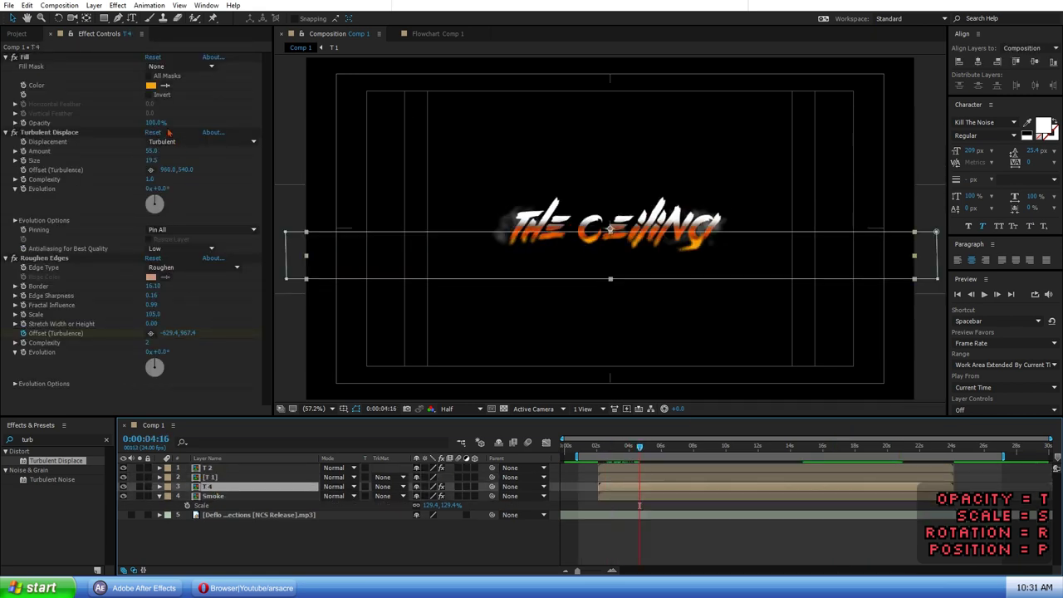
left_click(150, 86)
left_click(738, 390)
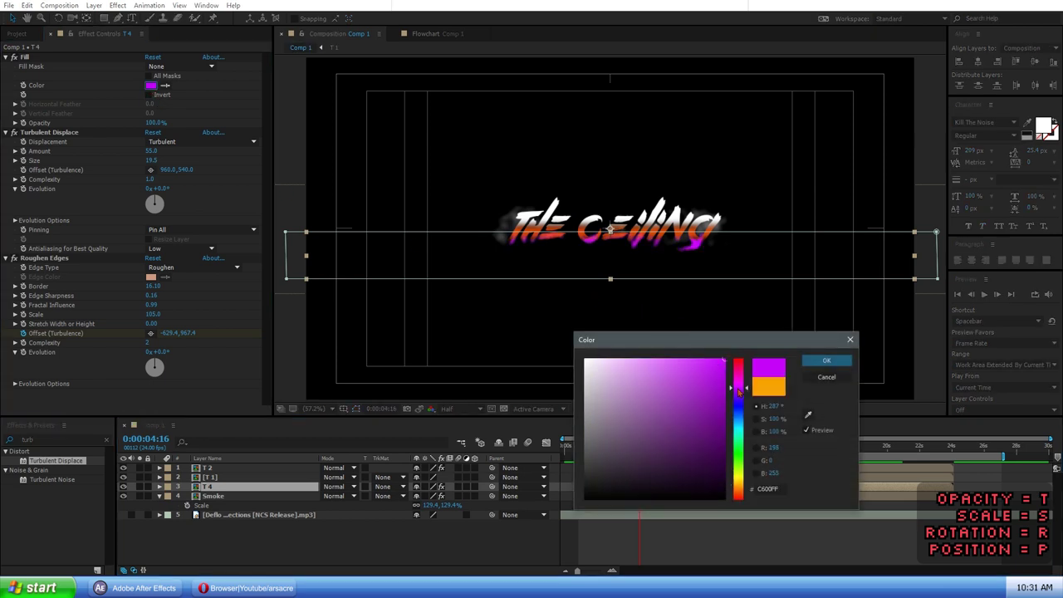
key("Return")
- Try T 2 beneath T 1 with lime green and violet Fill colors, and restore the original order and orange colors
left_click(280, 467)
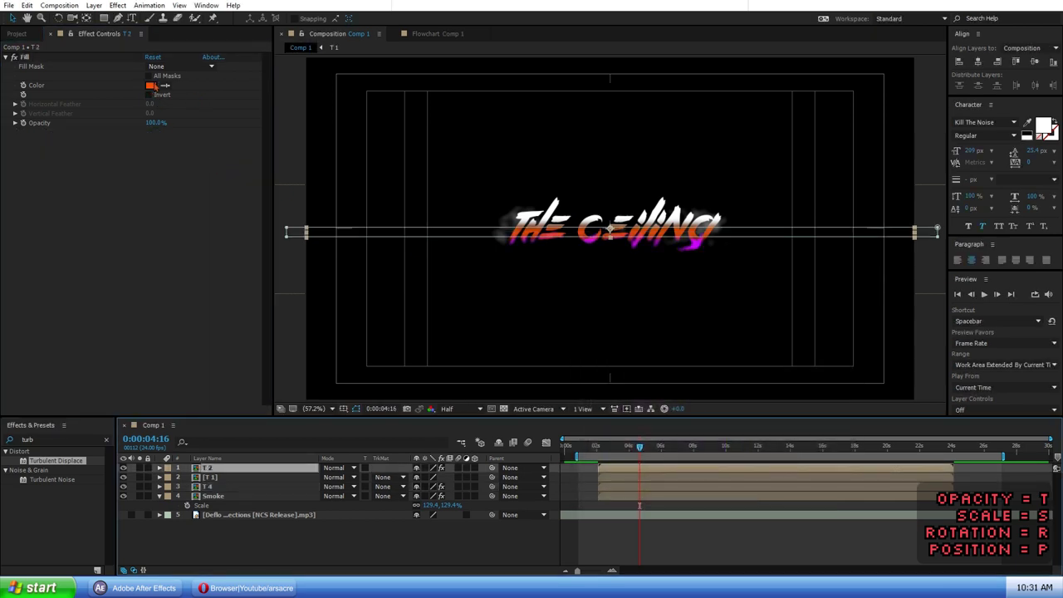
key("ctrl+[")
left_click(152, 85)
left_click(745, 471)
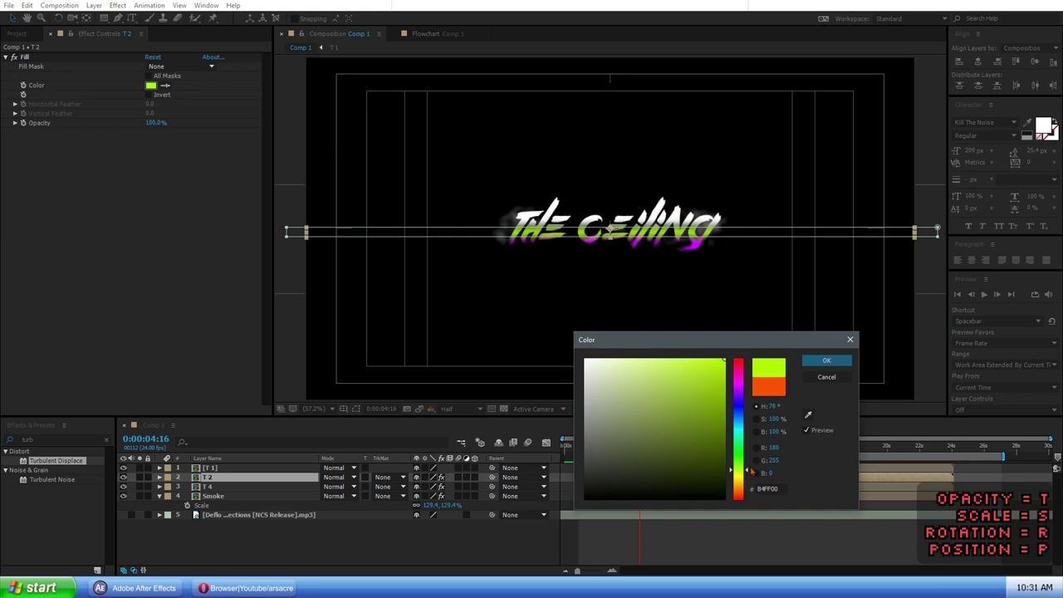
mouse_move(749, 469)
left_mouse_down()
mouse_move(751, 378)
mouse_move(756, 394)
left_mouse_up()
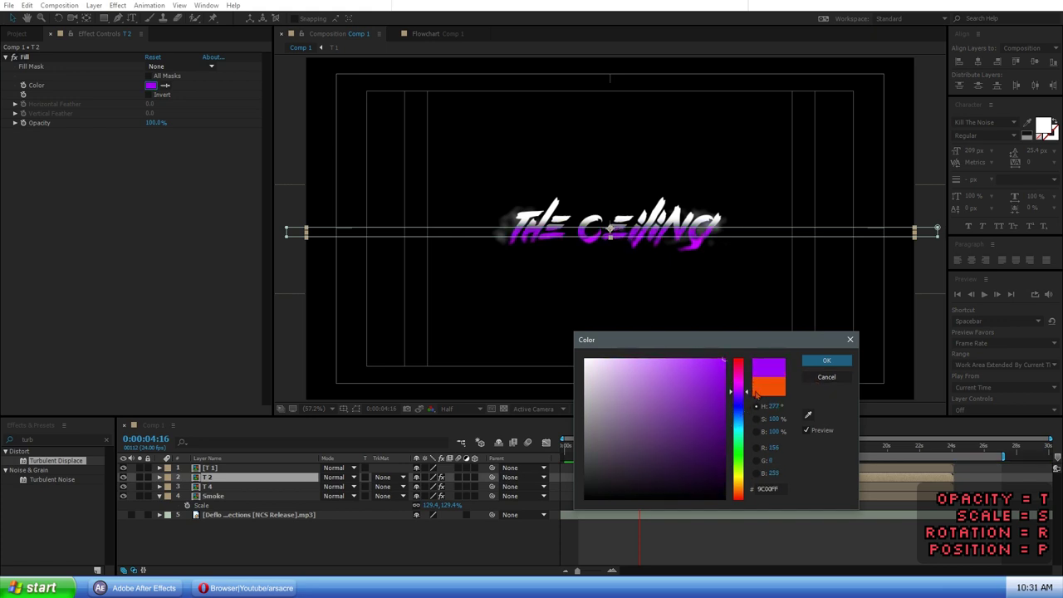
left_click(815, 378)
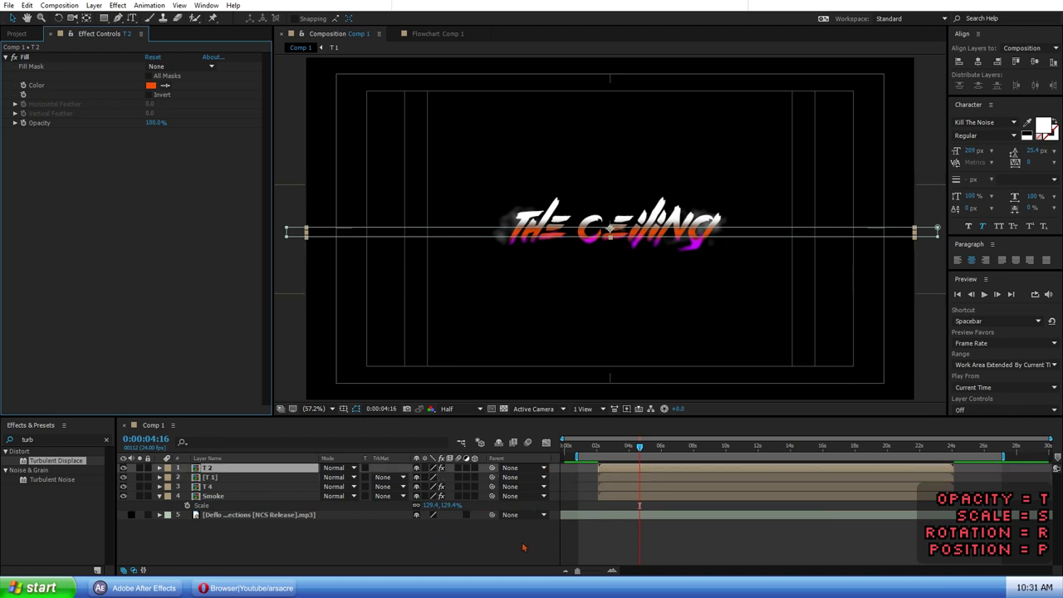
- Pre-compose T 2, T 1, T 4 and Smoke as Text edit, moving all attributes and matching the layers' time span
left_click(213, 495)
left_click(214, 469, "shift")
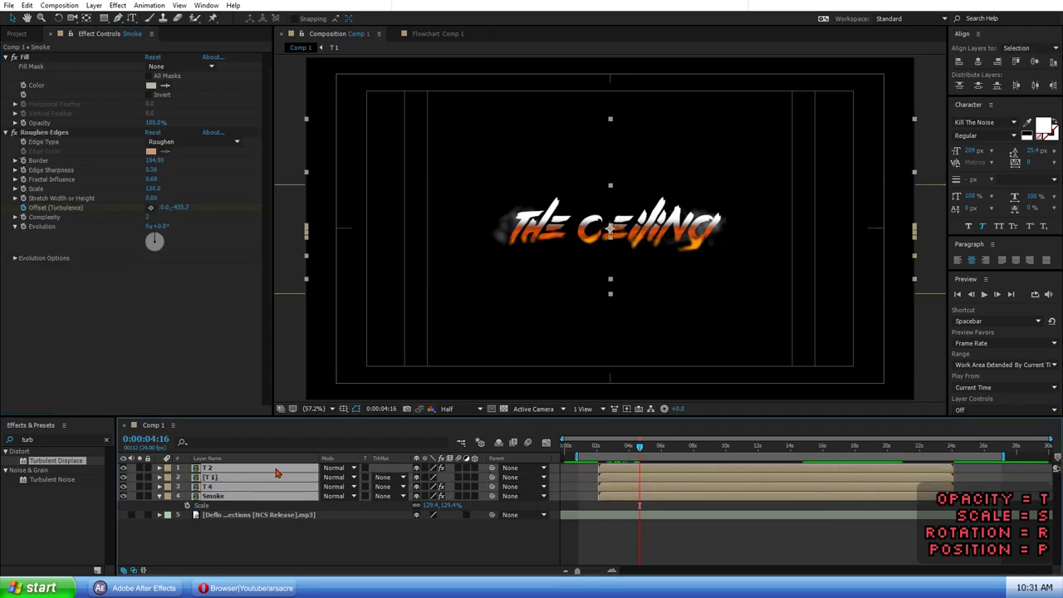
right_click(231, 481)
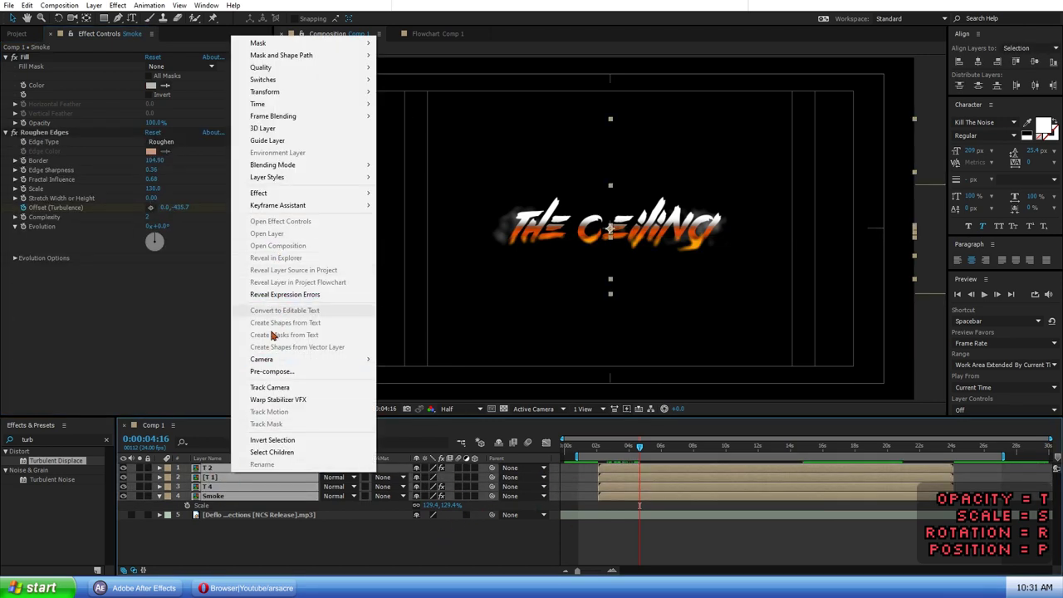
left_click(270, 372)
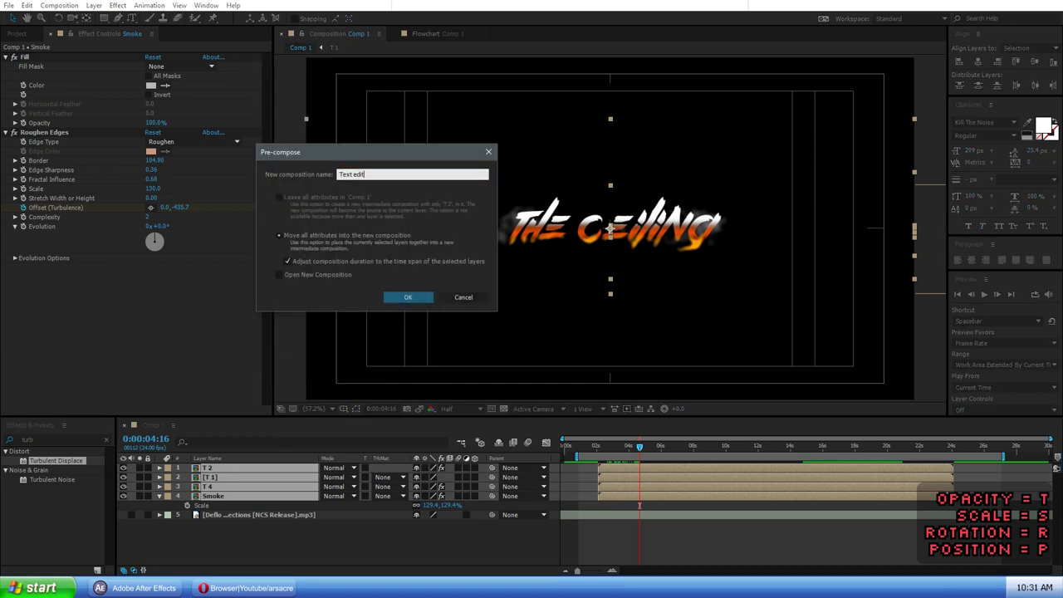
left_click(408, 298)
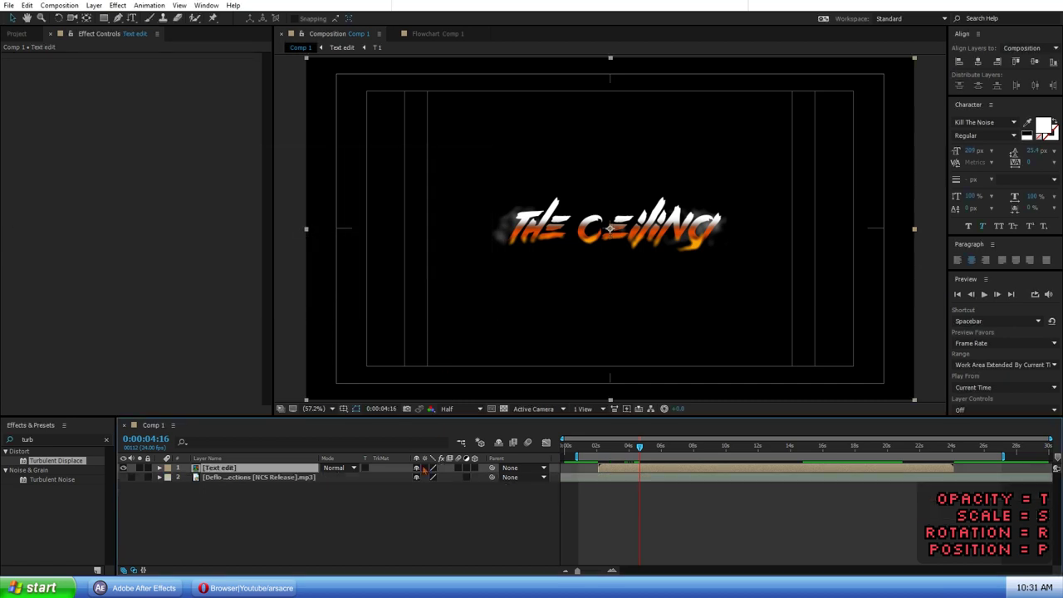
- Add an adjustment layer above Text edit and name it Glow
right_click(249, 512)
left_click(208, 519)
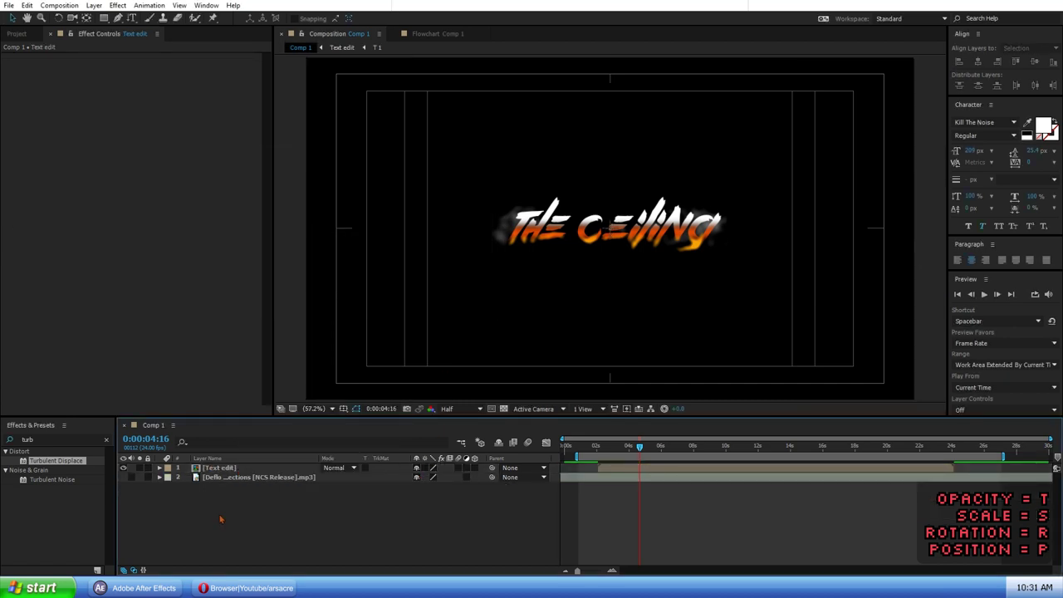
right_click(246, 513)
mouse_move(291, 414)
left_click(424, 498)
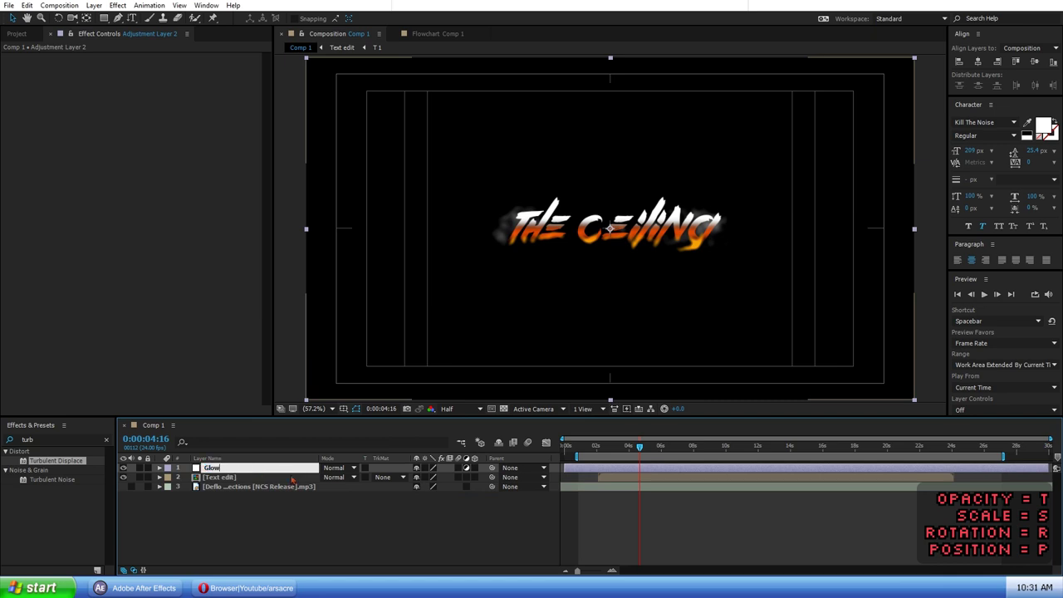
- Apply Deep Glow to the Glow layer with Exposure 0.70 and trim the layer's start to where Text edit begins
left_click_drag(47, 440, 3, 443)
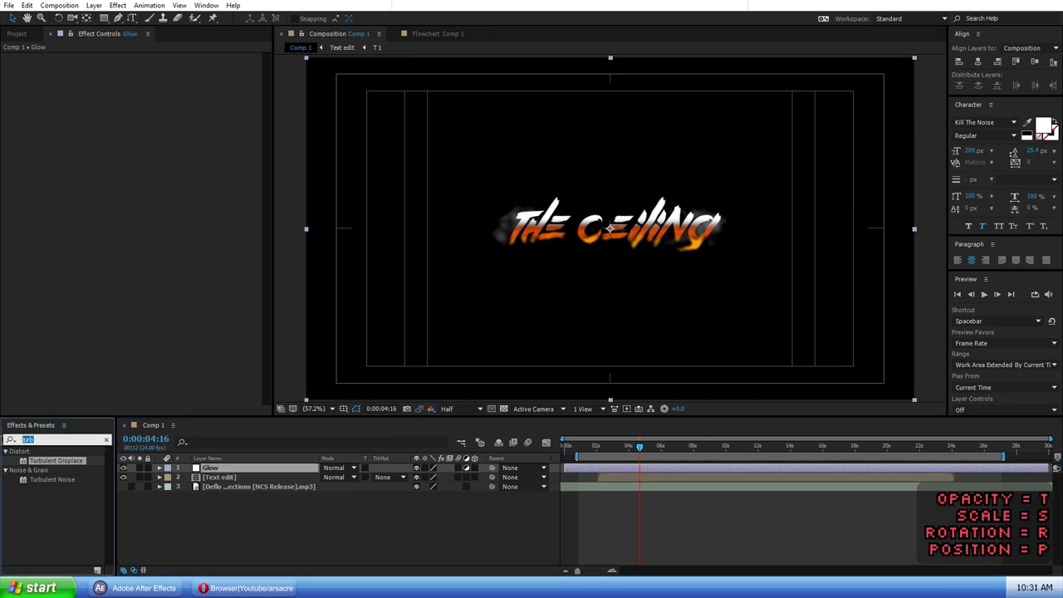
type("deep glow")
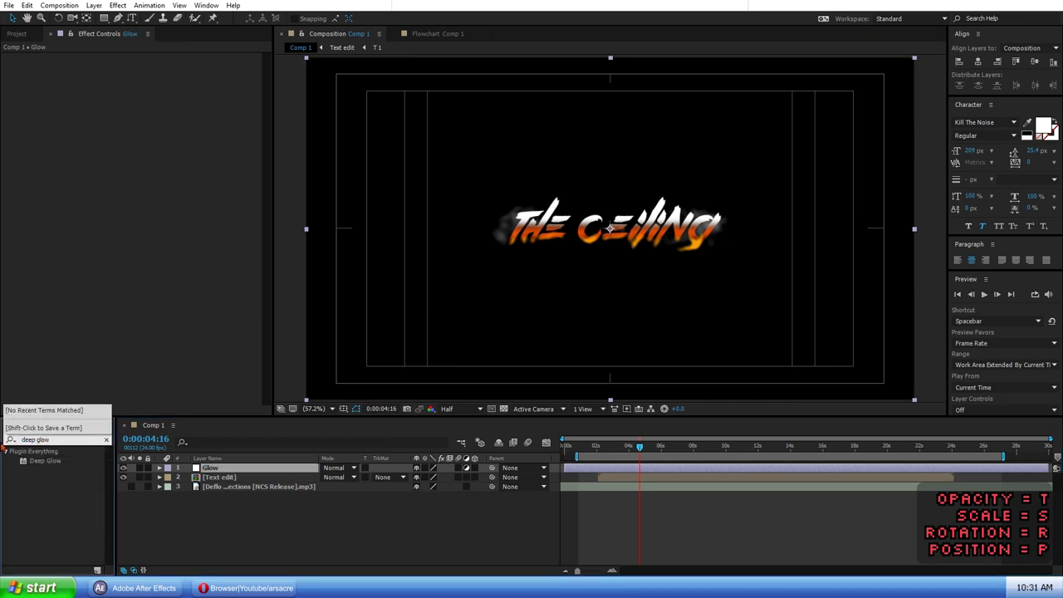
left_click_drag(48, 467, 236, 468)
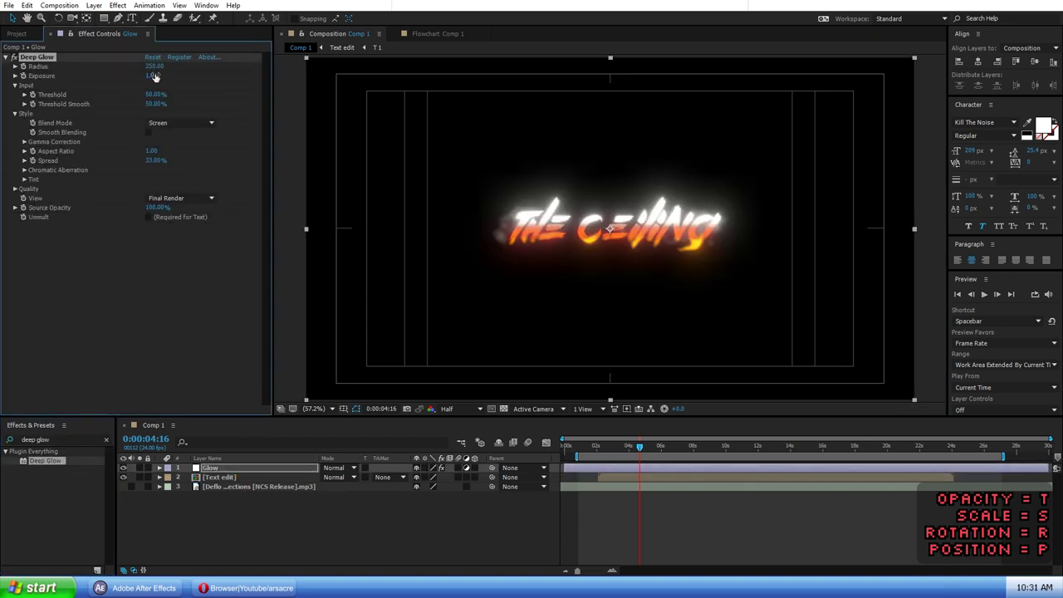
left_click(123, 278)
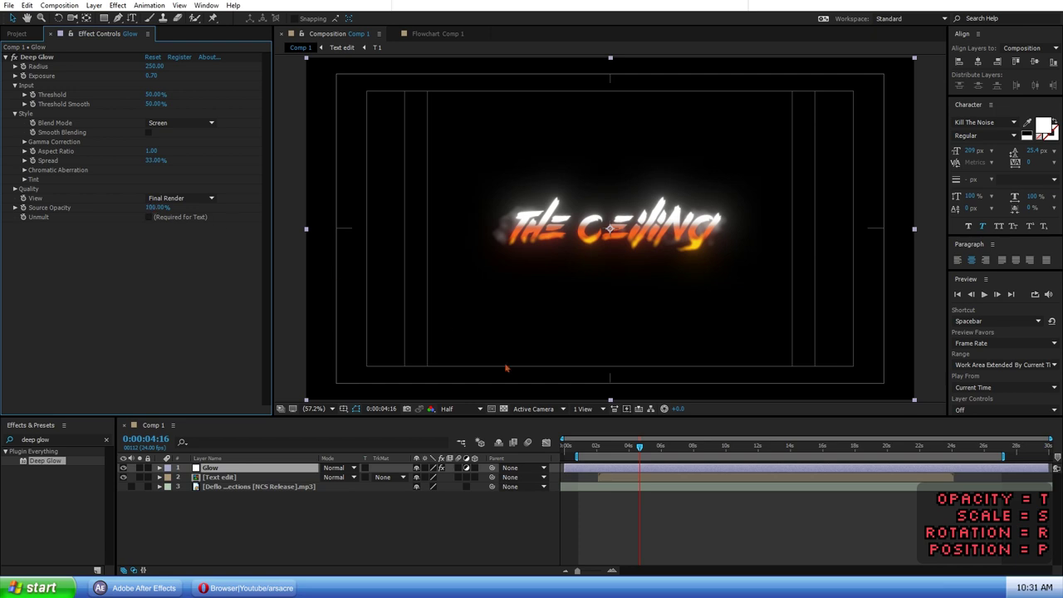
left_click_drag(628, 451, 606, 461)
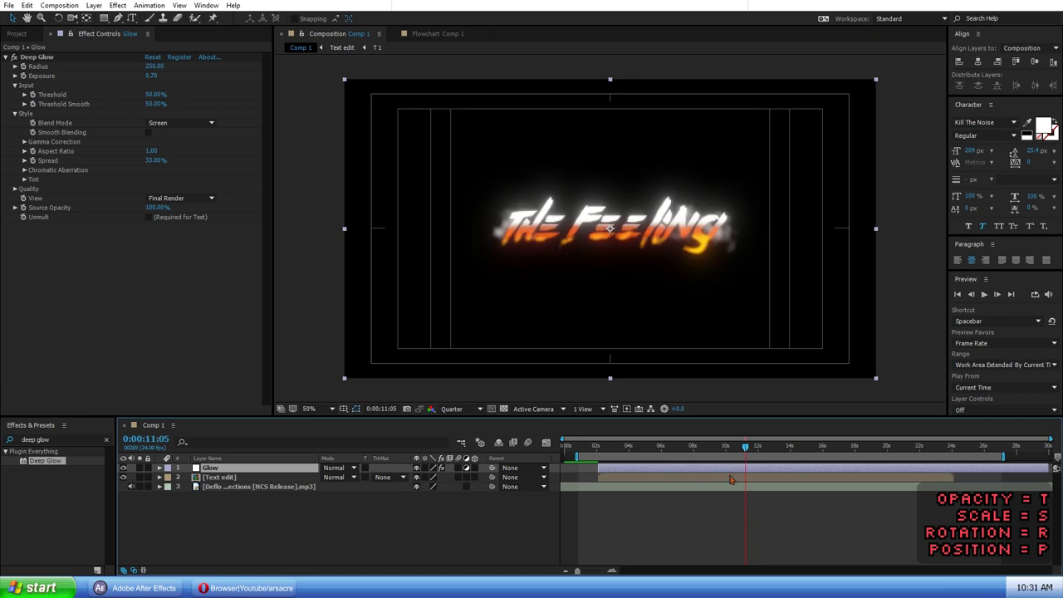
- Inside Text edit, apply Turbulent Displace to the Smoke layer with Amount 121 and Size 65
left_click(730, 481)
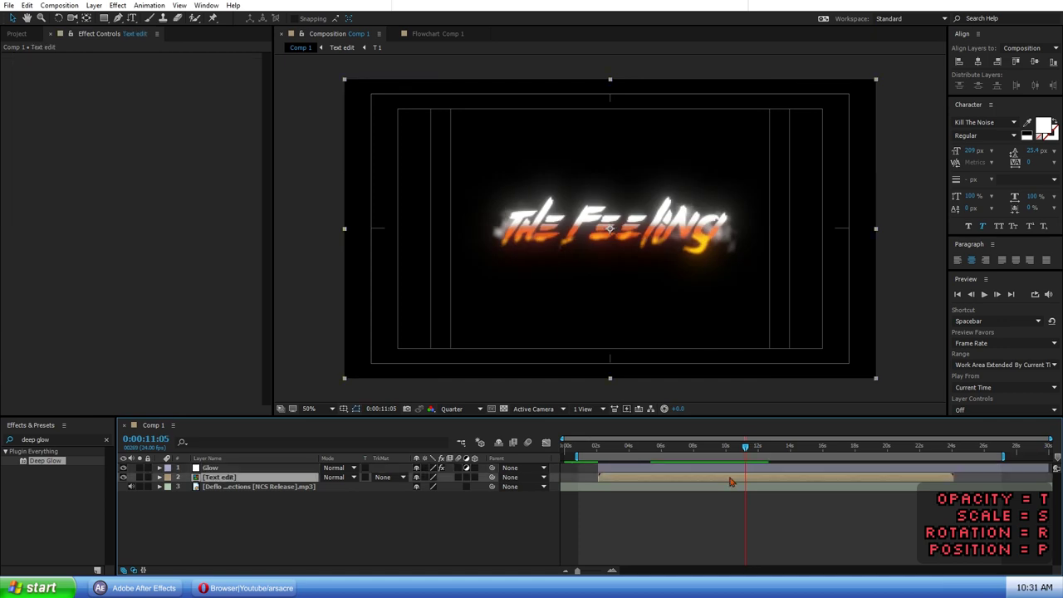
double_click(730, 482)
left_click(234, 497)
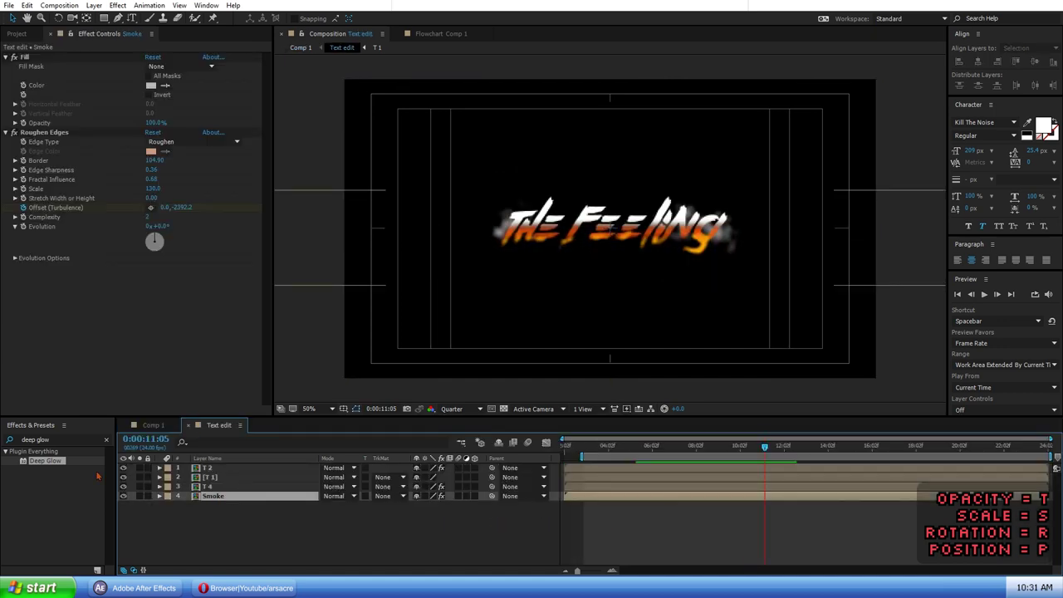
left_click(48, 439)
type("turn")
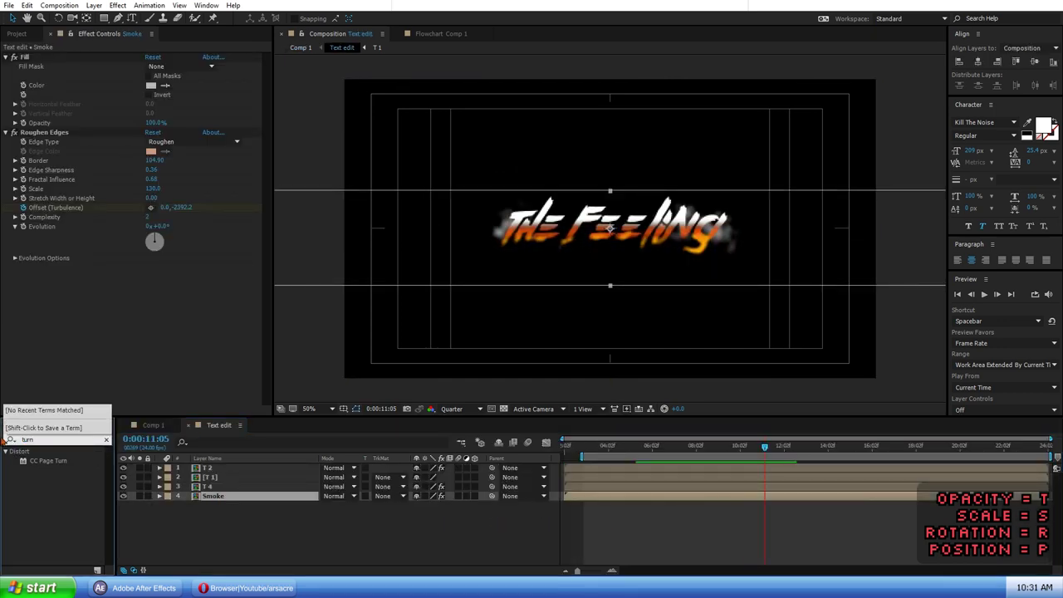
key("BackSpace")
type("bu")
left_click_drag(55, 460, 224, 498)
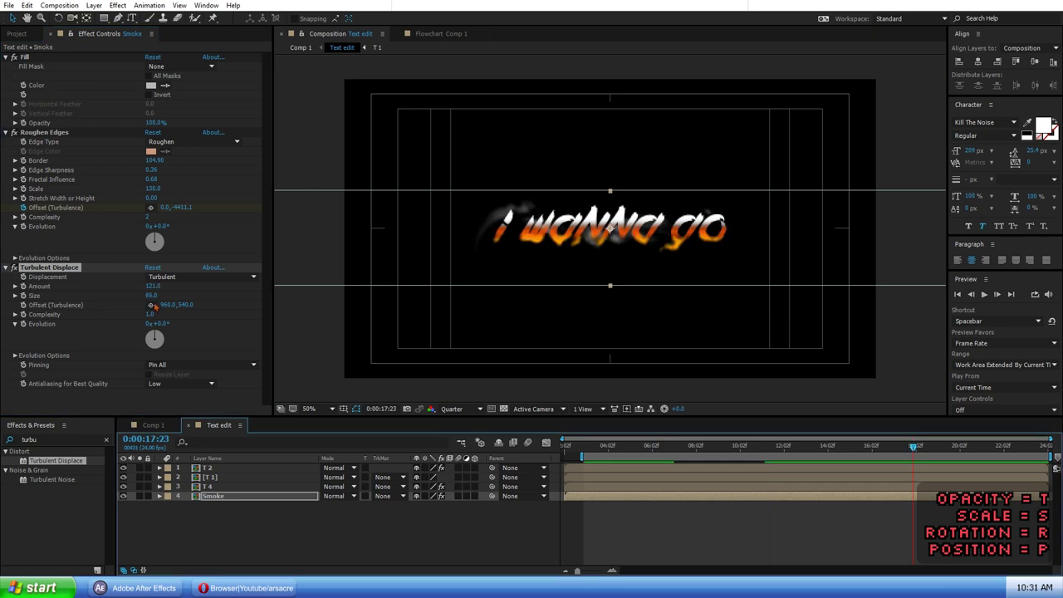
mouse_move(151, 295)
left_mouse_down()
mouse_move(210, 297)
mouse_move(148, 313)
mouse_move(158, 313)
left_mouse_up()
left_click(12, 268)
- Change the Smoke layer's Roughen Edges type to Spiky, increase the effect's Scale and preview the result
left_click(173, 141)
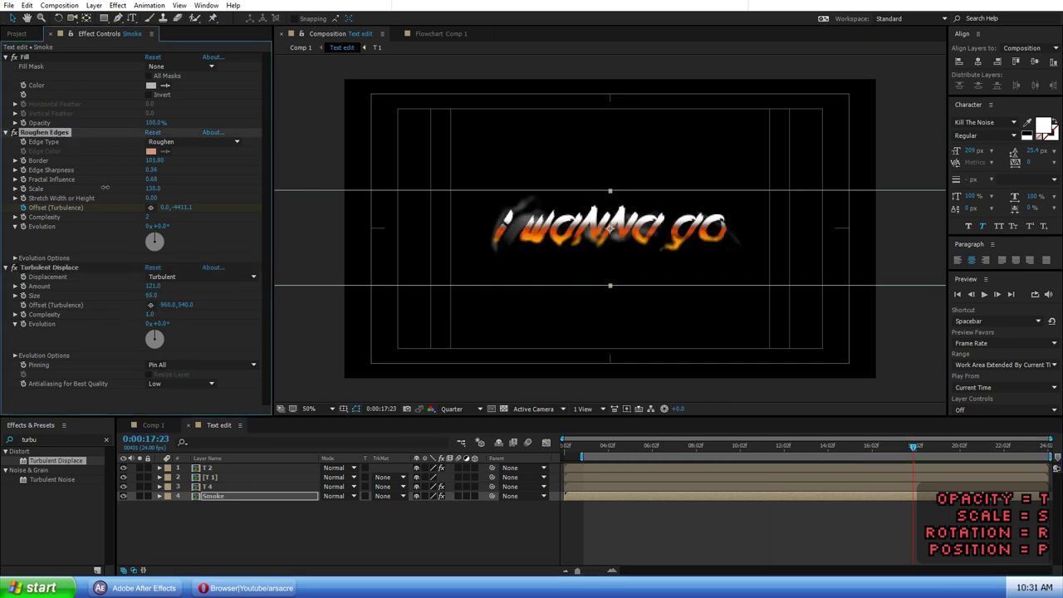
left_click(173, 166)
left_click(172, 141)
left_click(178, 178)
left_click(178, 141)
left_click(159, 190)
left_click_drag(155, 191, 297, 190)
key("space")
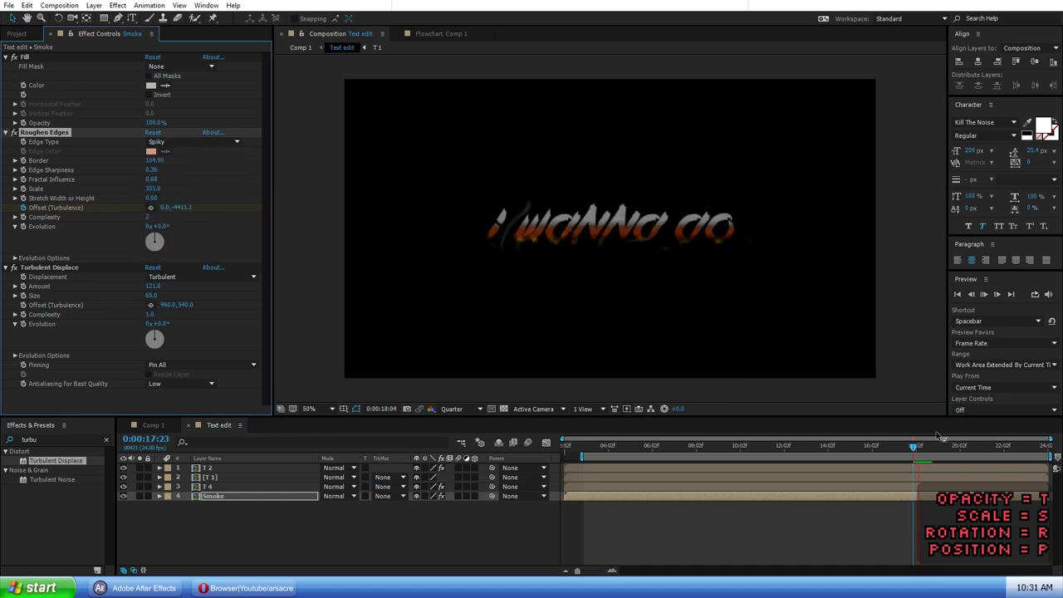
key("space")
- Lower the Smoke layer's opacity and play back the composition to check it
key("t")
left_click_drag(419, 504, 362, 505)
key("space")
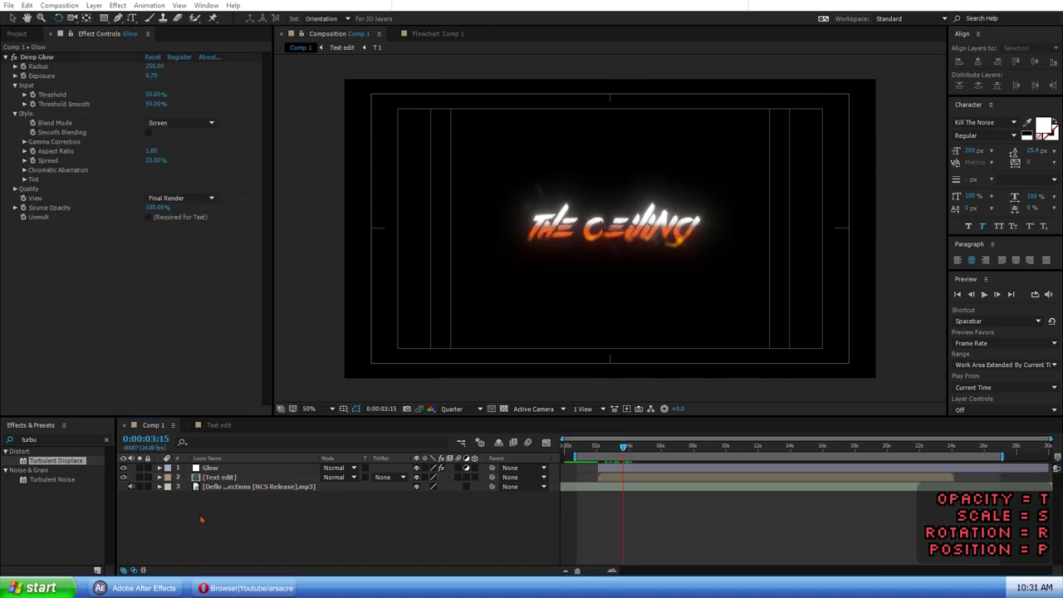
- Duplicate the Text edit layer in Comp 1 and set the lower copy's Opacity to 20%
left_click(228, 476)
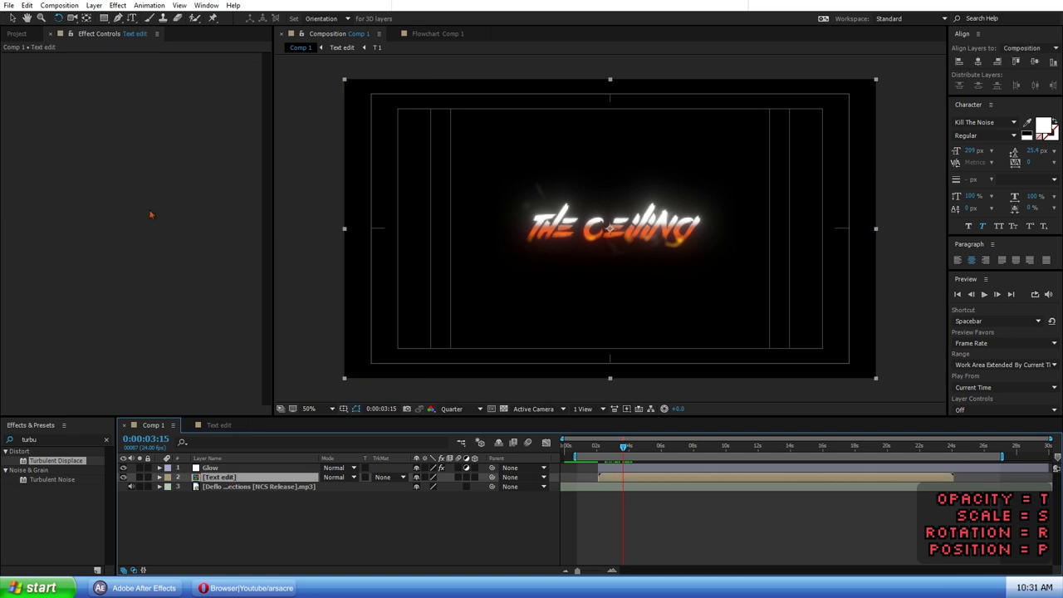
left_click(27, 5)
left_click(45, 144)
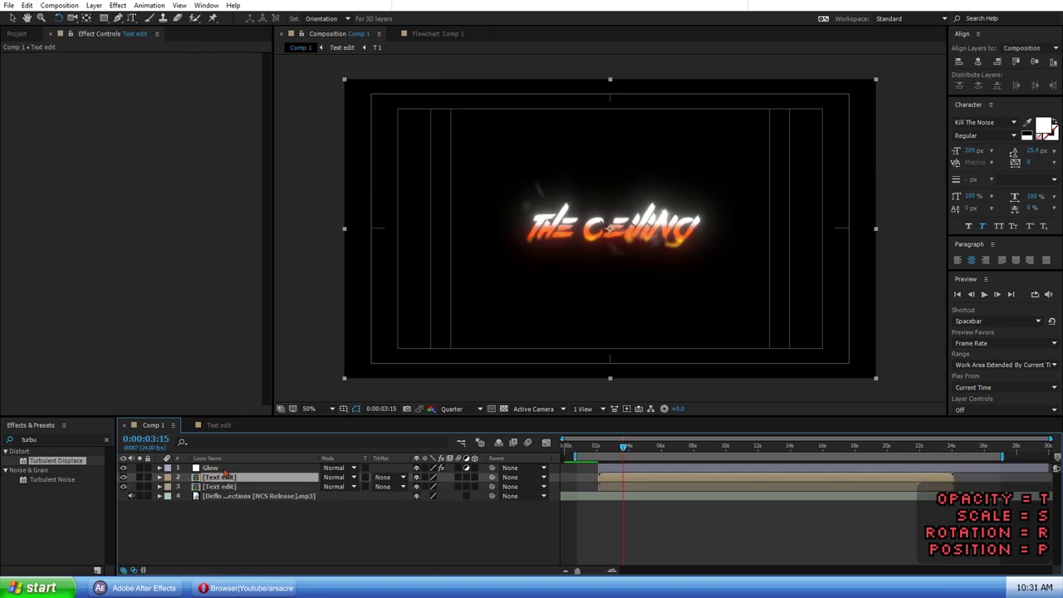
left_click(232, 487)
key("s")
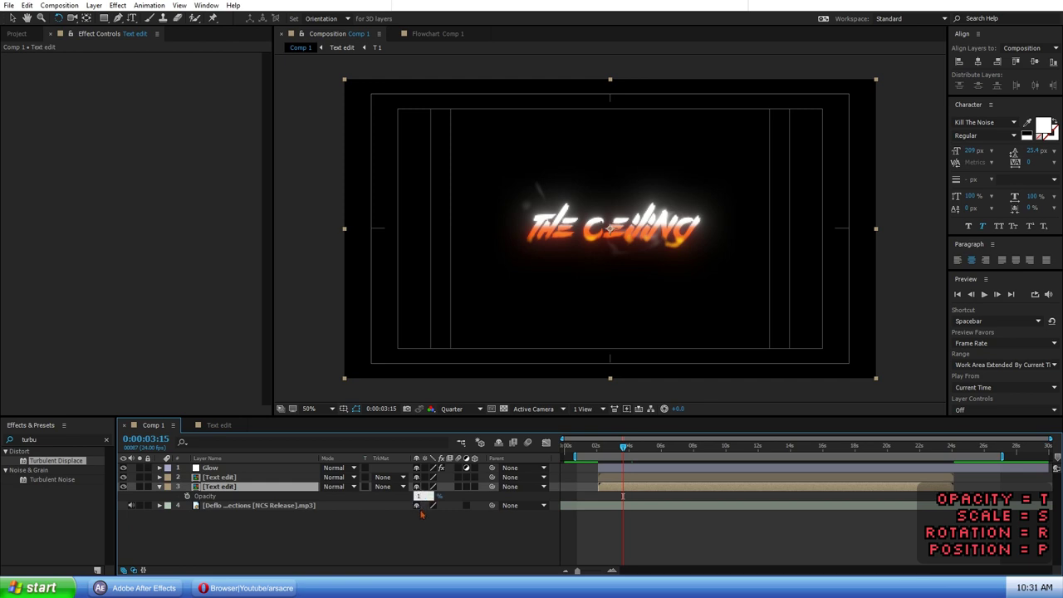
left_click(402, 536)
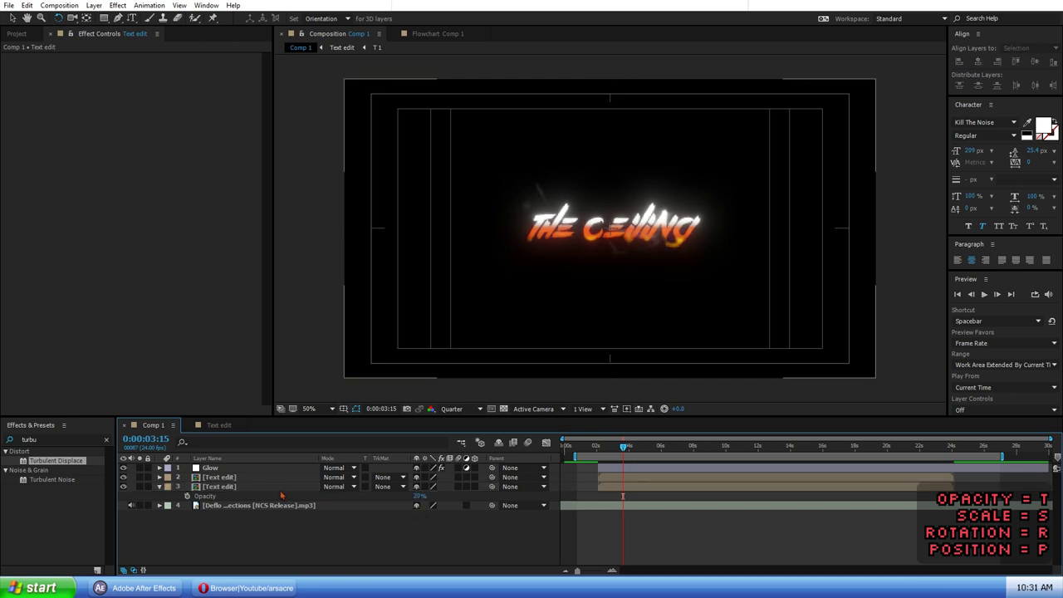
- Scale the lower Text edit copy to 346% and tilt it so its text rises diagonally behind the main lyrics
left_click(281, 489)
left_click_drag(430, 498, 585, 491)
key("s")
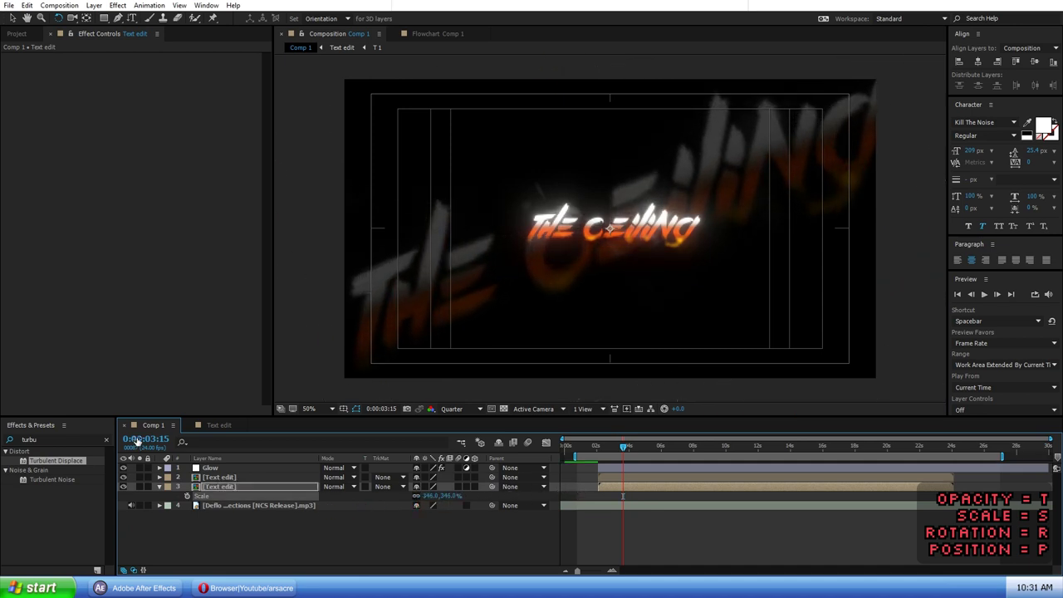
- Apply Fast Blur to the enlarged Text edit copy with Blurriness 3 and preview from near the start
left_click(57, 437)
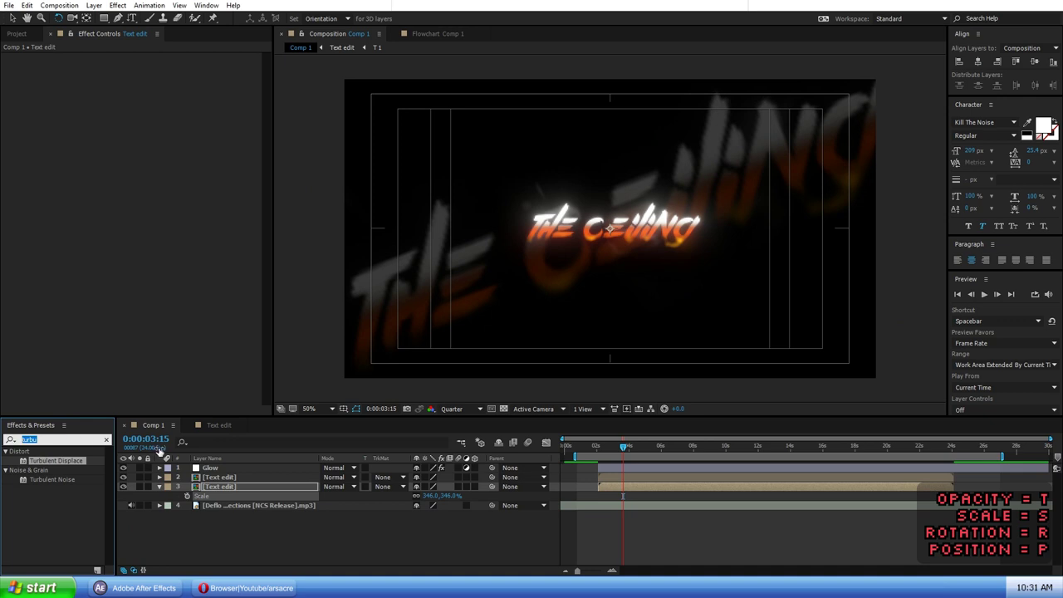
type("fast blu")
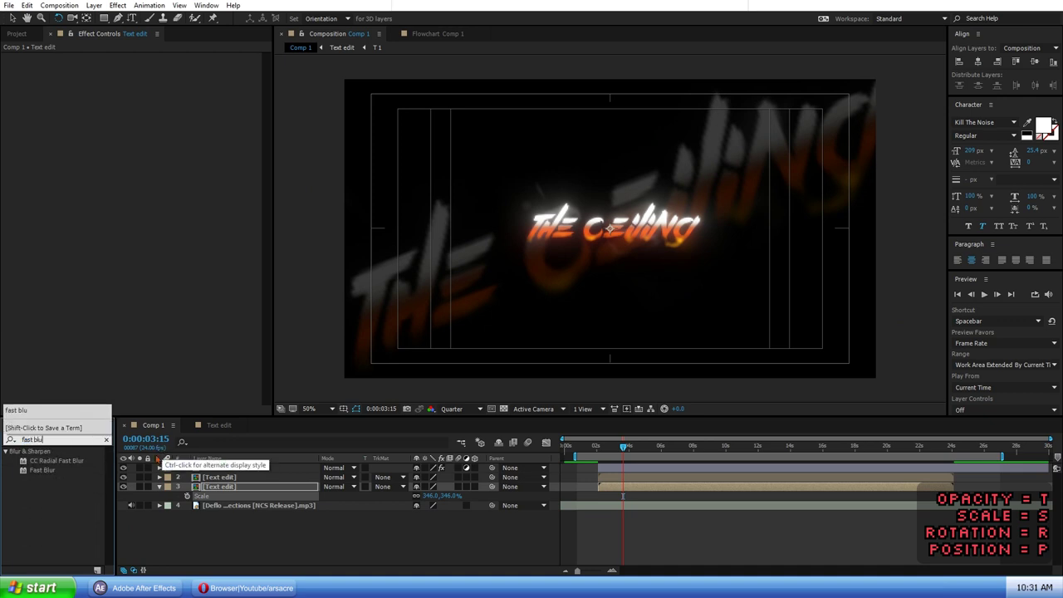
left_click_drag(41, 470, 130, 324)
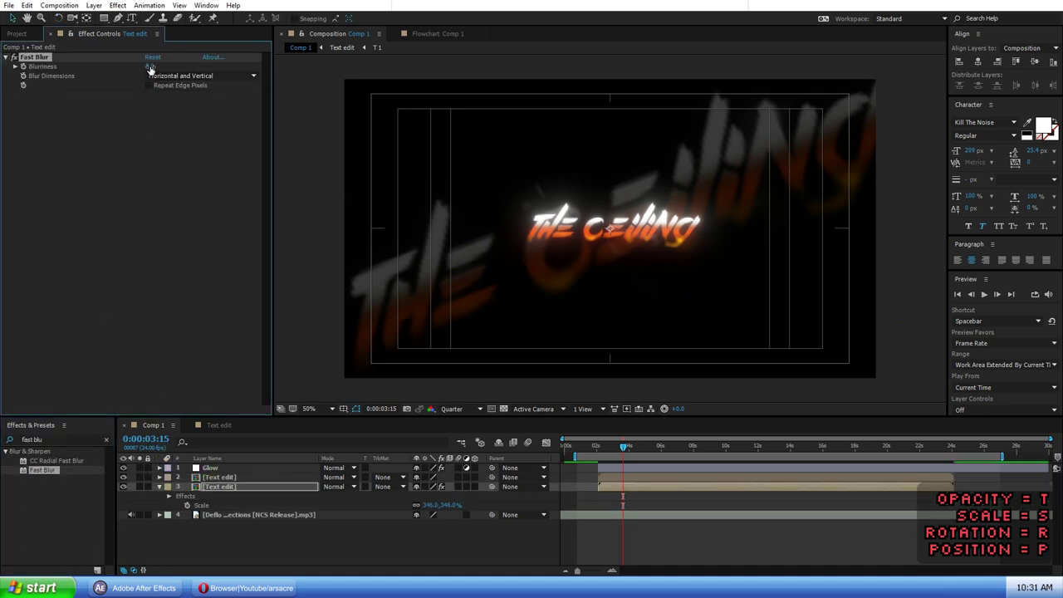
type("5")
key("Return")
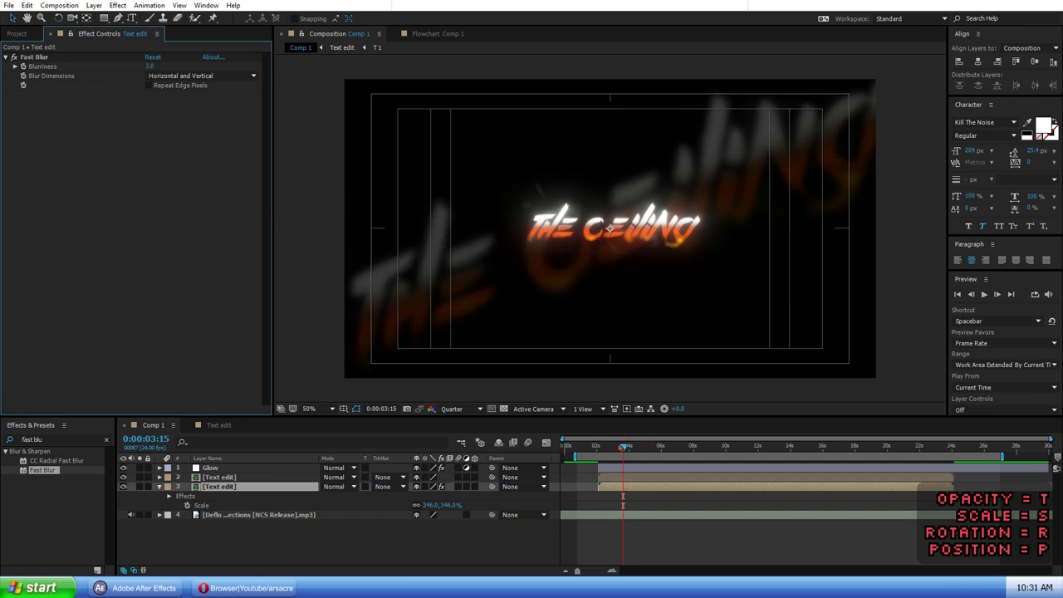
left_click_drag(621, 447, 584, 450)
key("space")
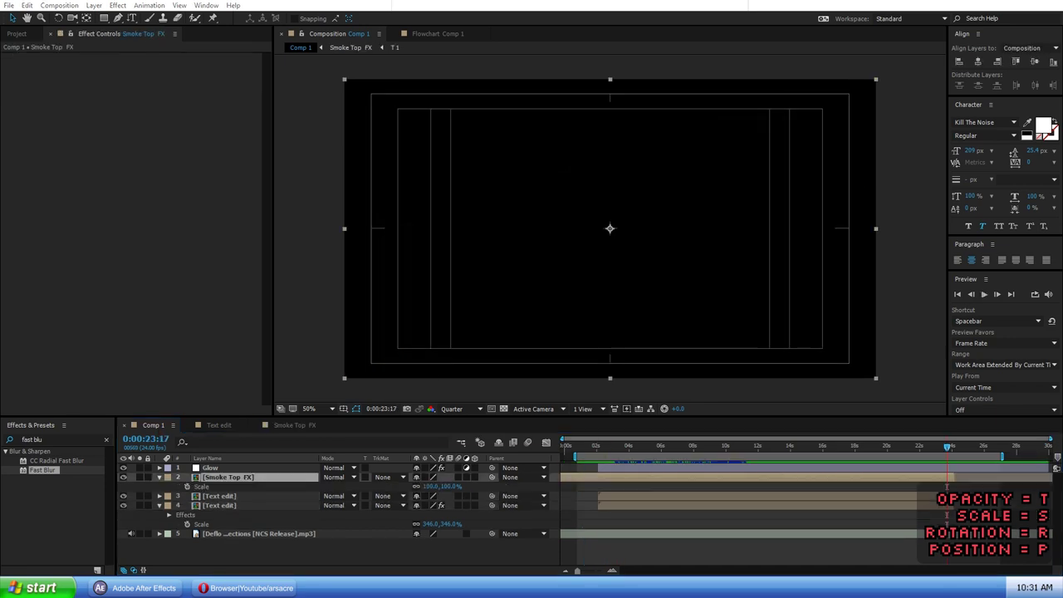
- Add natural dust particles.mp4 above the Glow layer in Comp 1 and set its blend mode to Screen
left_click(30, 35)
left_click(64, 277)
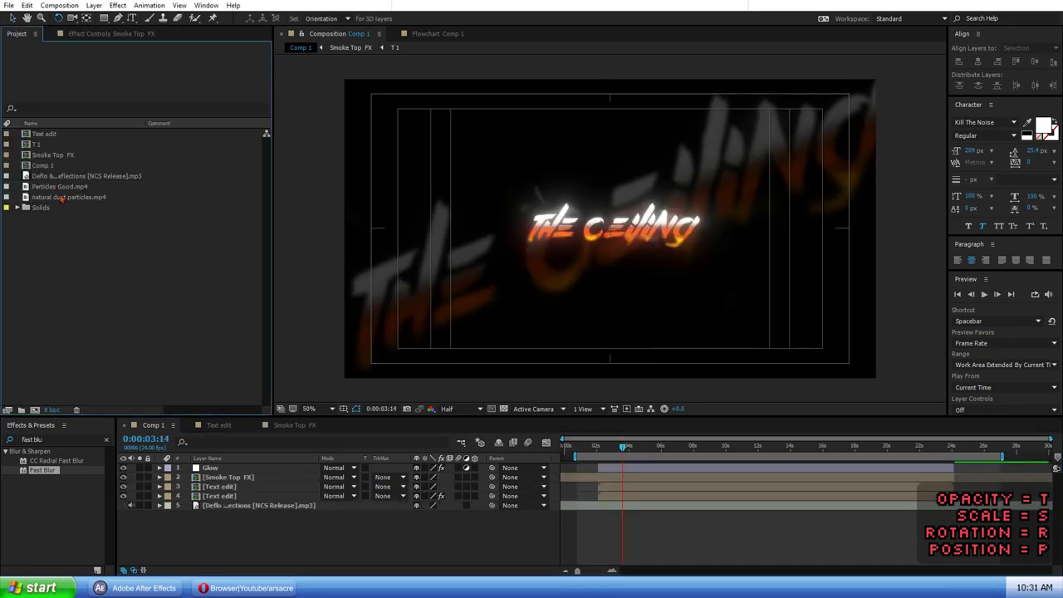
left_click_drag(62, 197, 253, 467)
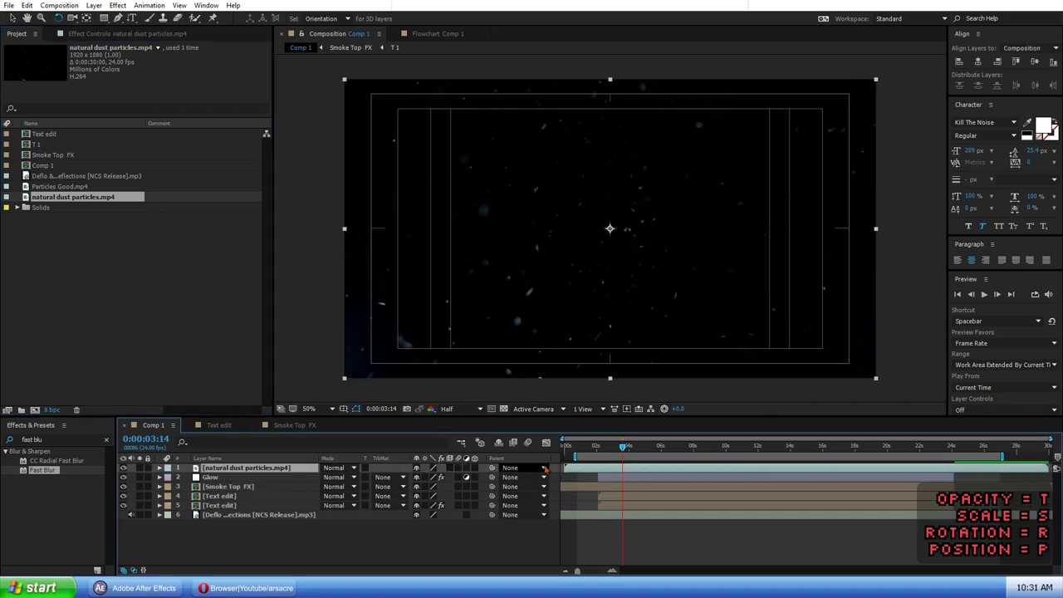
left_click(342, 469)
left_click(390, 236)
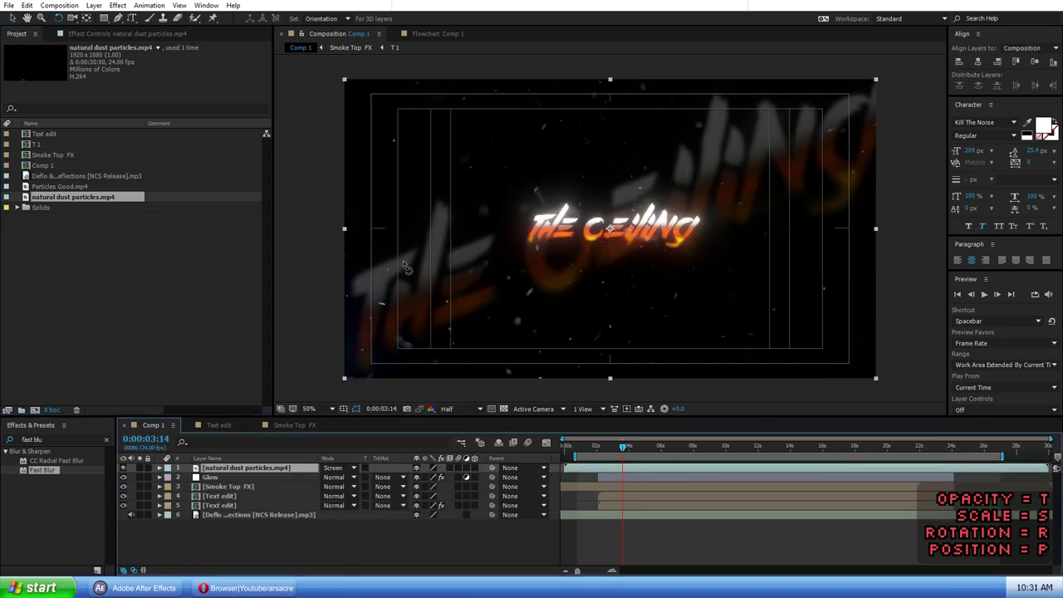
- Add Particles Good.mp4 as the topmost layer, set its blend mode to Screen and return the playhead to 0:00:01:15
left_click_drag(48, 188, 247, 468)
left_click(342, 469)
left_click(390, 232)
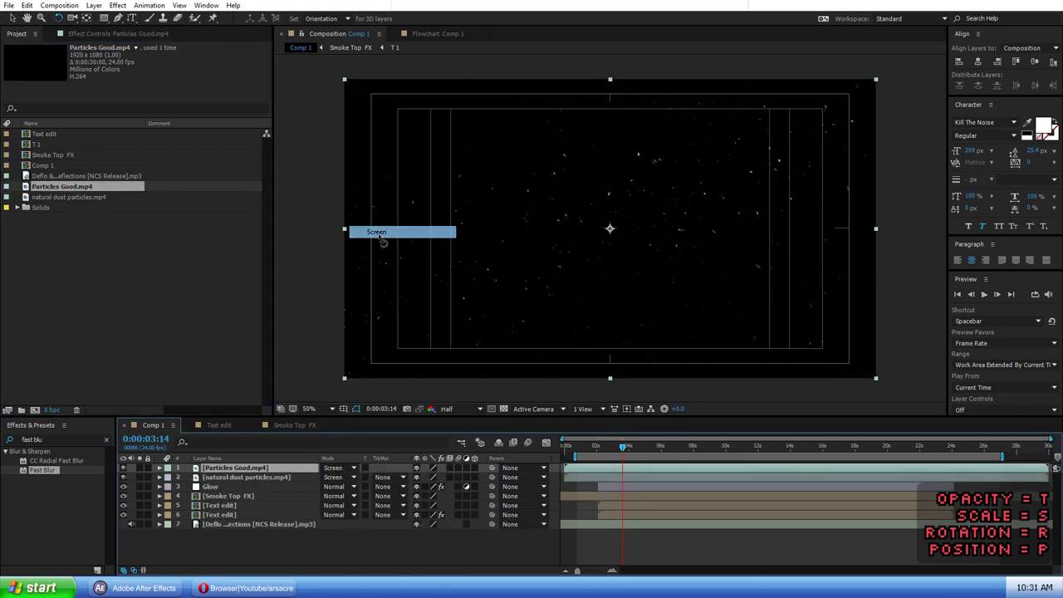
left_click_drag(809, 224, 344, 218)
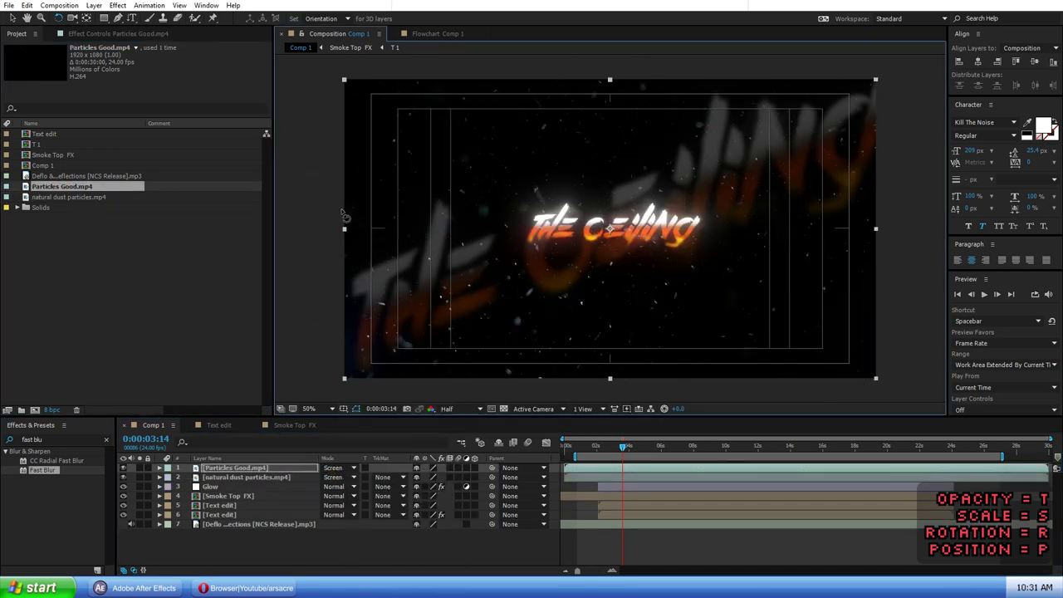
left_click_drag(624, 446, 590, 446)
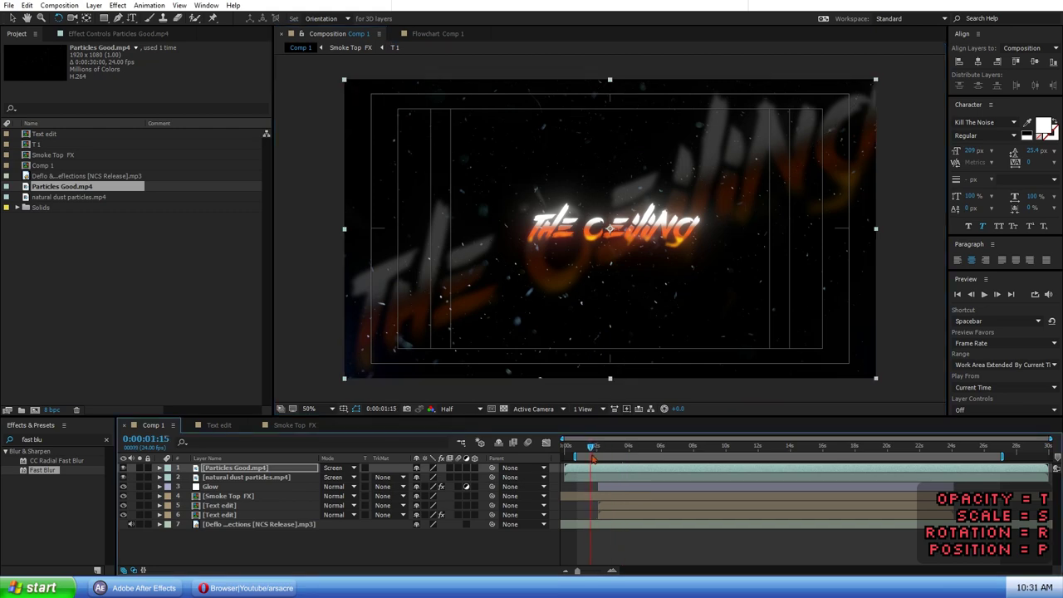